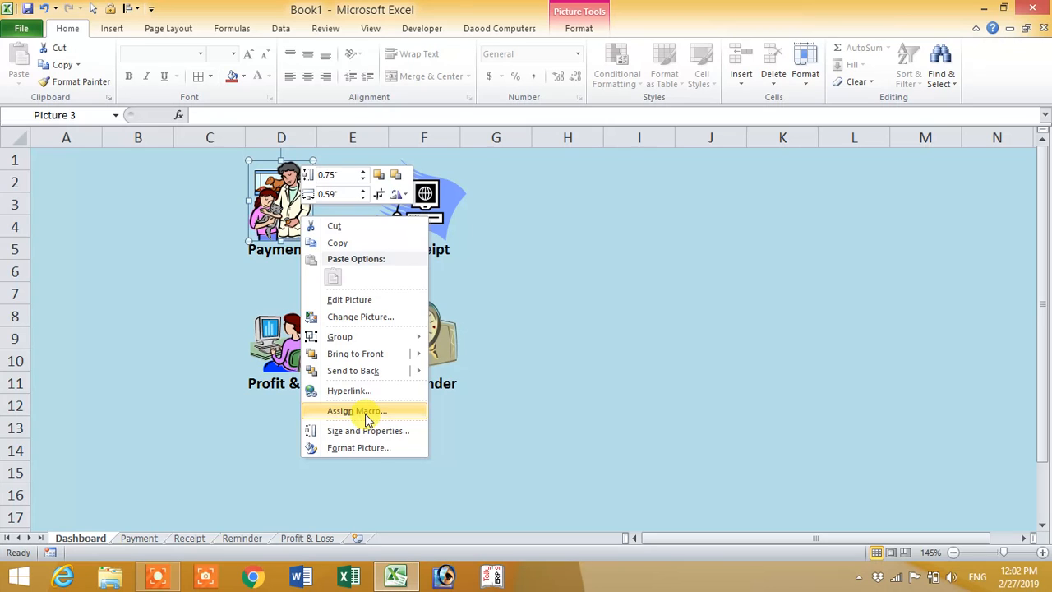
# Step: Remove the macro assigned to the Payment picture on the Dashboard sheet
pyautogui.click(365, 412)
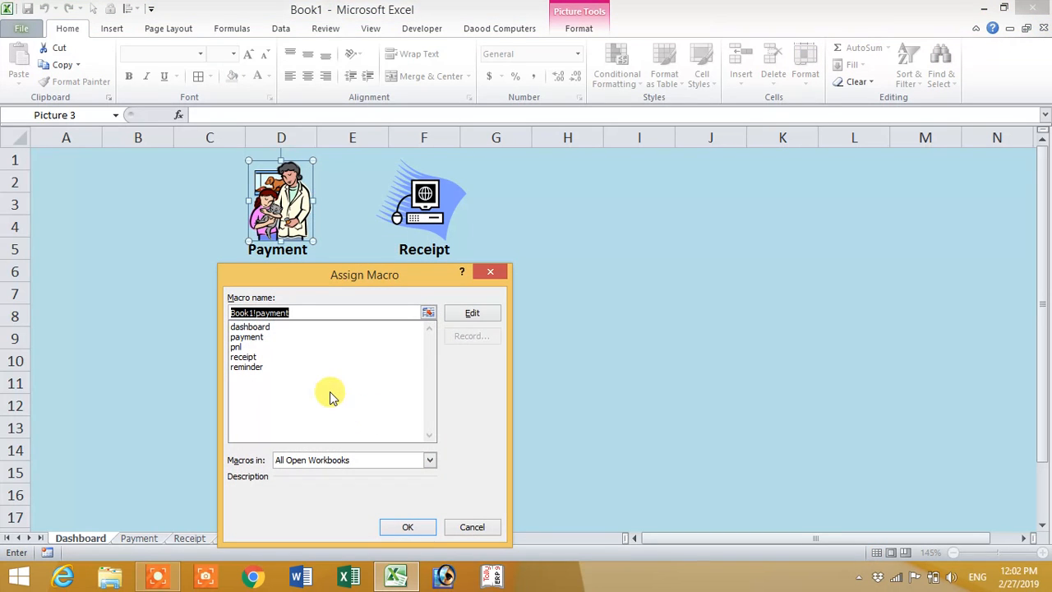
pyautogui.press('BackSpace')
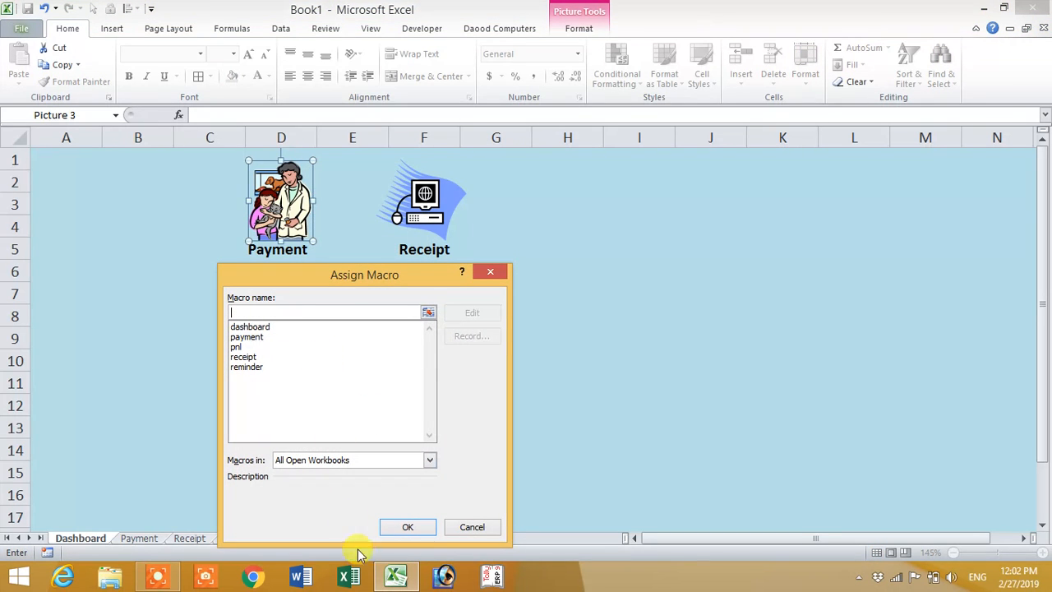
pyautogui.click(427, 527)
# Step: Remove the macro assigned to the Receipt picture on the Dashboard sheet
pyautogui.rightClick(430, 225)
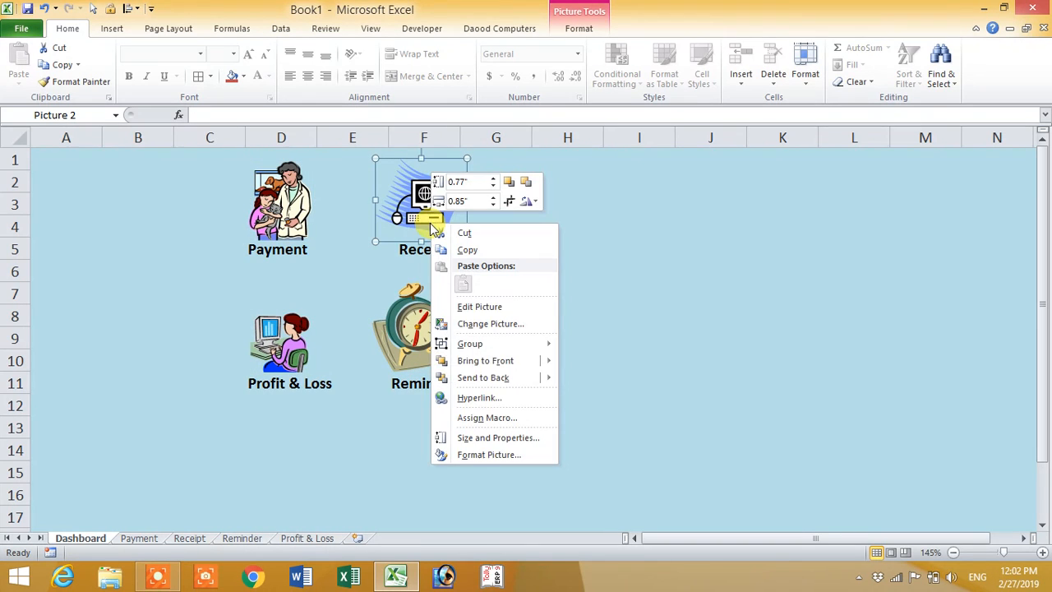
pyautogui.click(493, 418)
pyautogui.press('BackSpace')
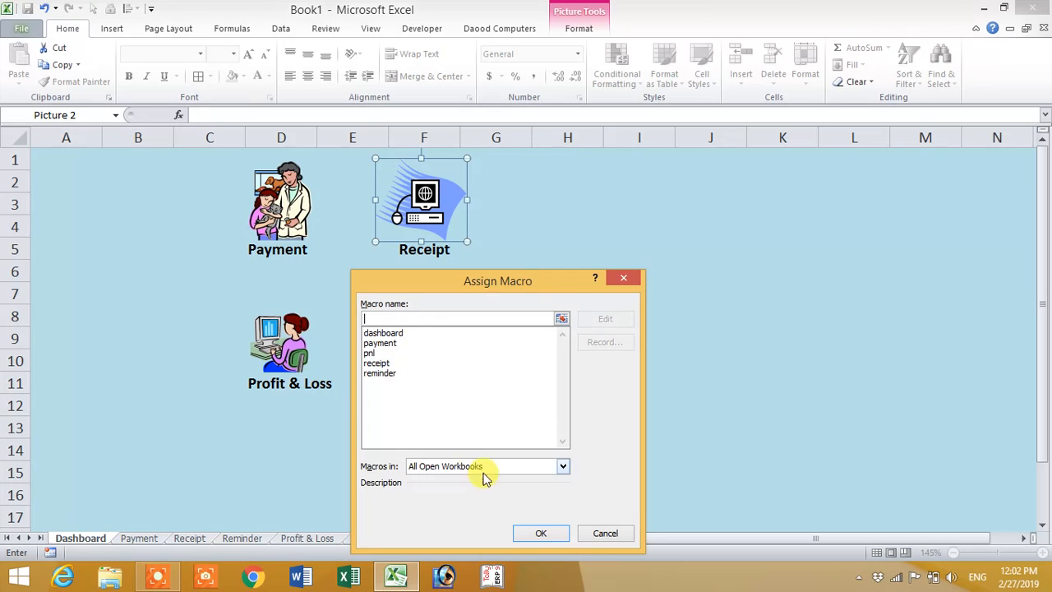
pyautogui.click(534, 535)
# Step: Remove the macro assigned to the Profit & Loss picture on the Dashboard sheet
pyautogui.rightClick(283, 349)
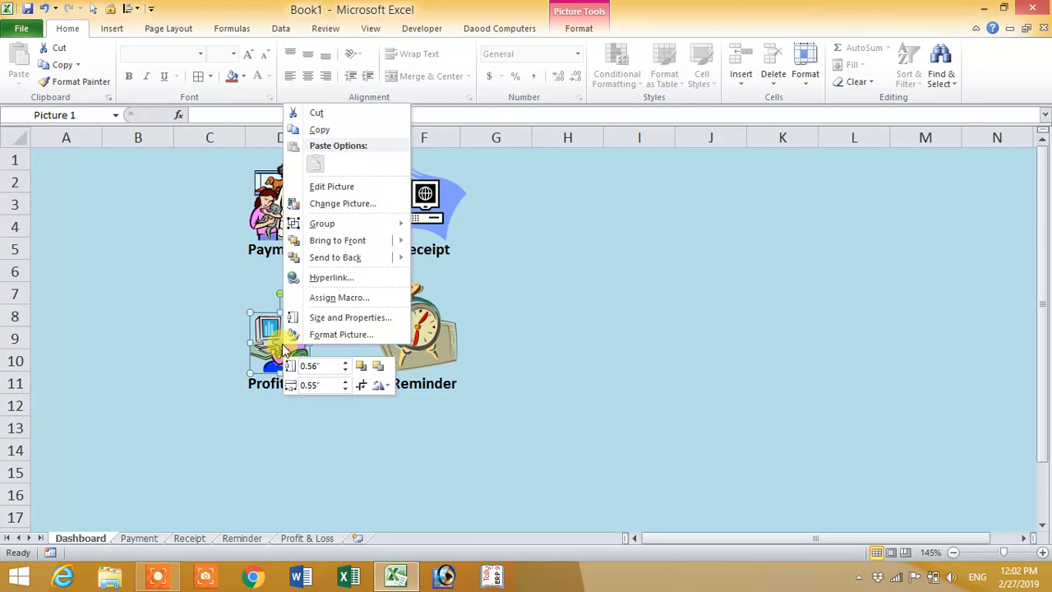
pyautogui.click(321, 298)
pyautogui.press('BackSpace')
pyautogui.click(364, 408)
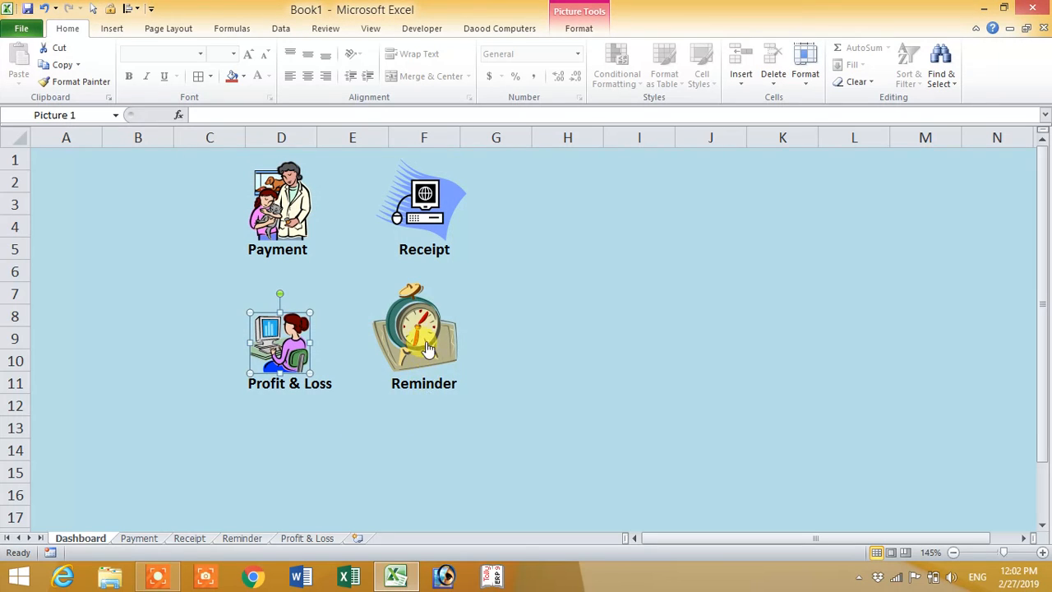
# Step: Remove the macro assigned to the Reminder clock picture on the Dashboard sheet
pyautogui.rightClick(426, 348)
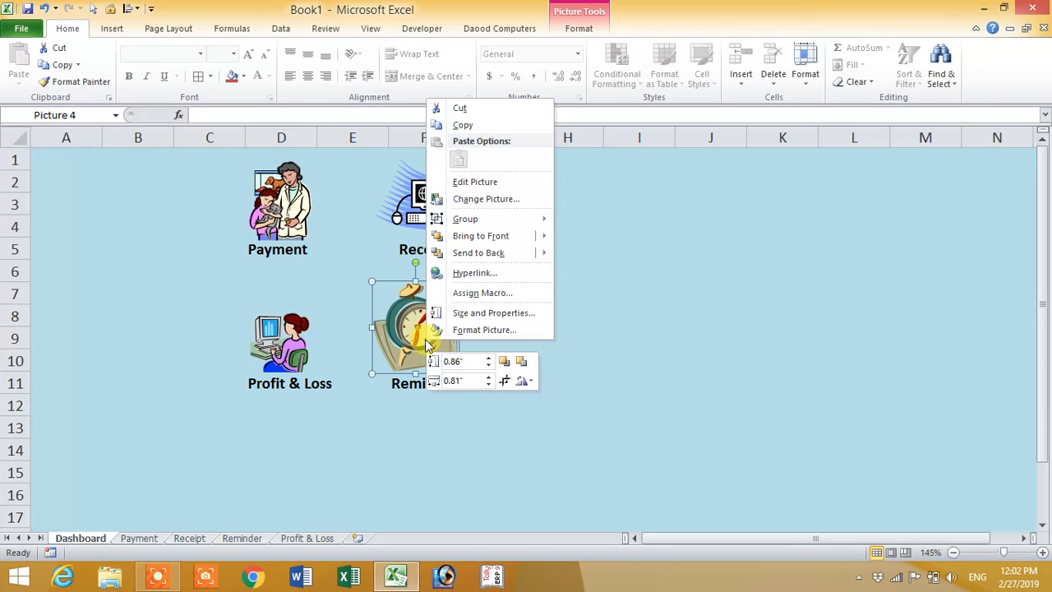
pyautogui.click(444, 292)
pyautogui.press('BackSpace')
pyautogui.click(487, 410)
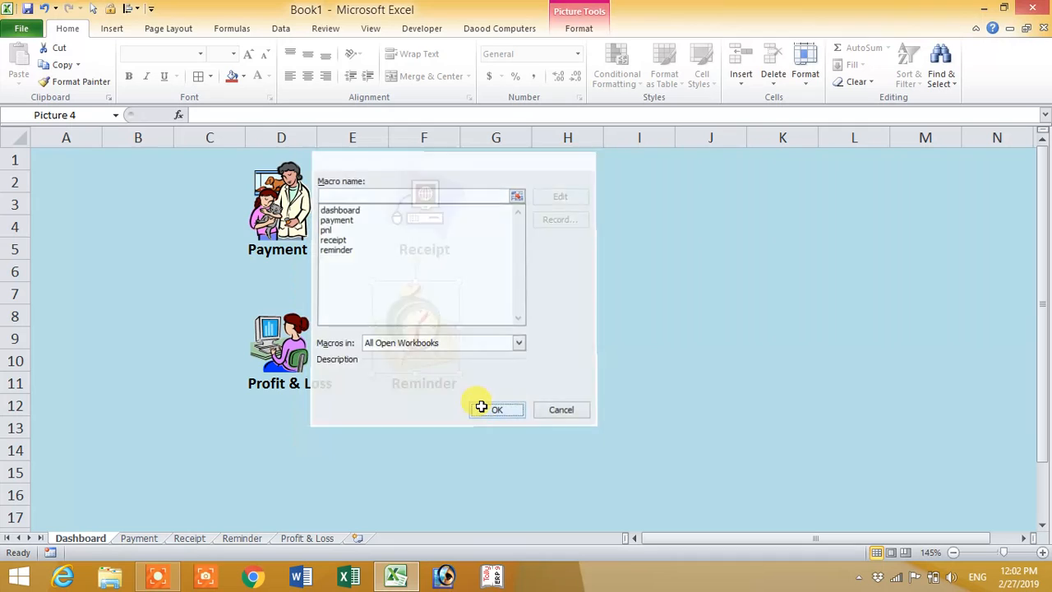
# Step: Remove the macro assigned to the computer picture above the Dashboard label on the Payment sheet
pyautogui.click(139, 538)
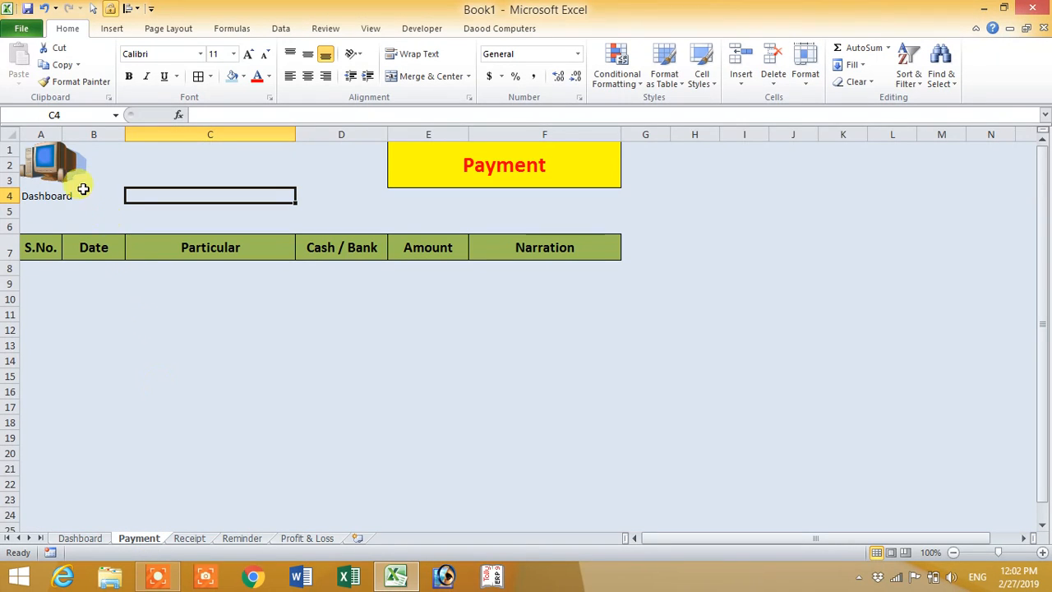
pyautogui.rightClick(58, 185)
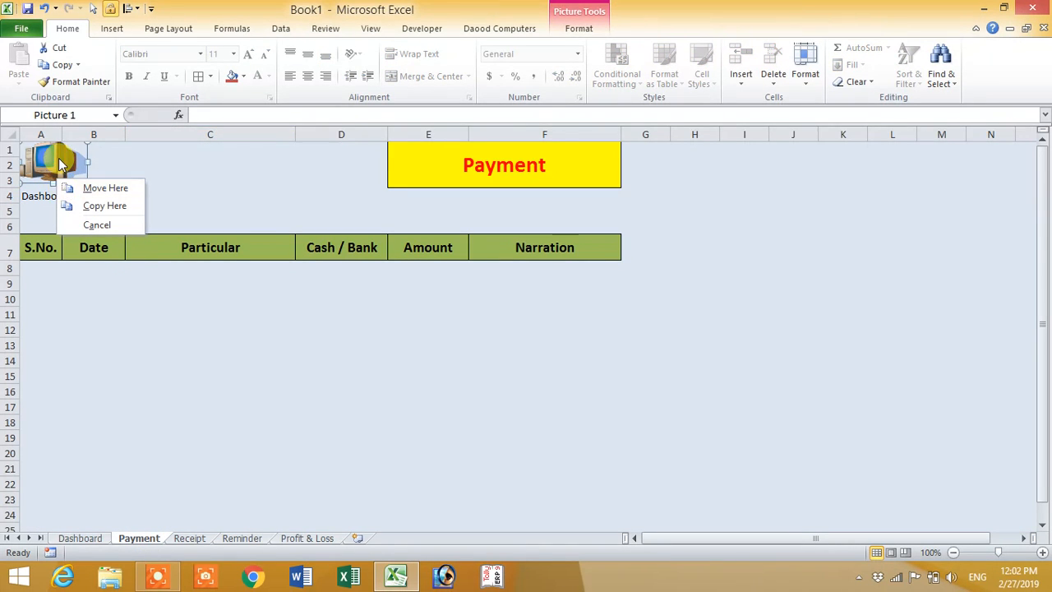
pyautogui.rightClick(144, 168)
pyautogui.rightClick(54, 158)
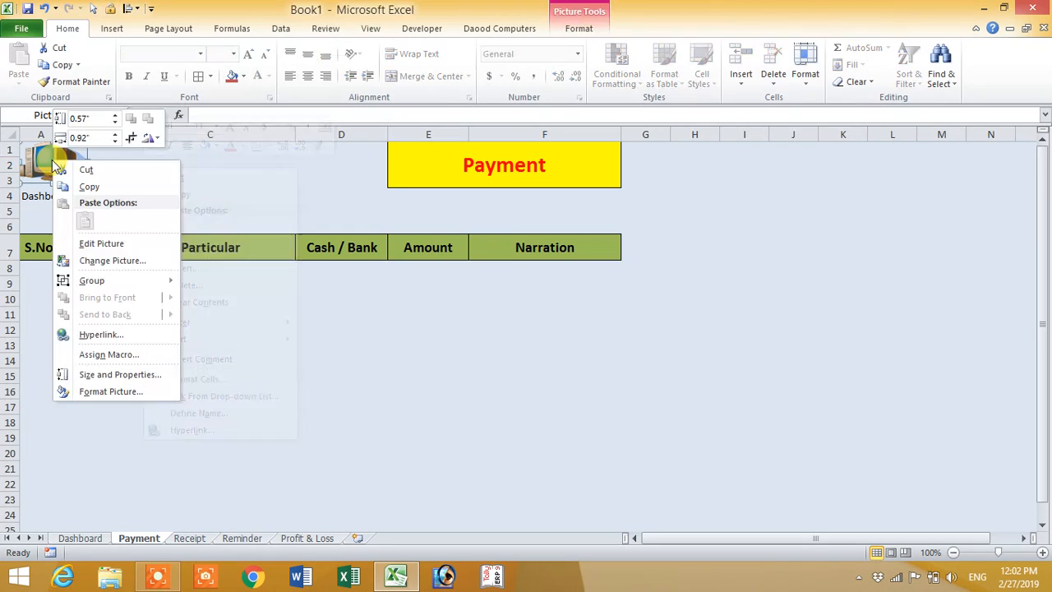
pyautogui.click(113, 354)
pyautogui.press('Delete')
pyautogui.click(180, 464)
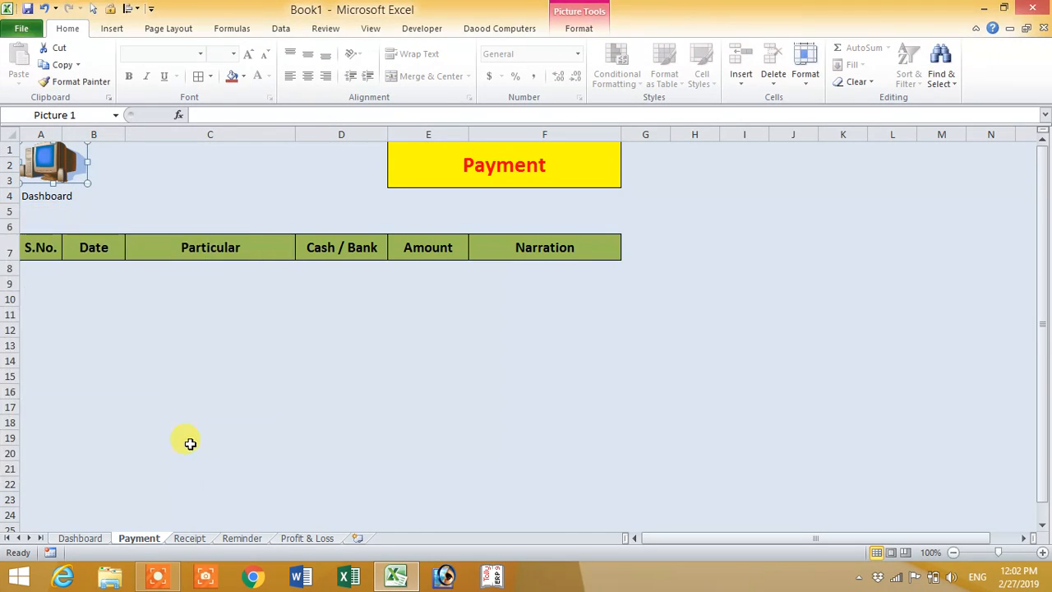
# Step: Remove the macro assigned to the computer picture above the Dashboard label on the Receipt sheet
pyautogui.click(190, 530)
pyautogui.rightClick(61, 174)
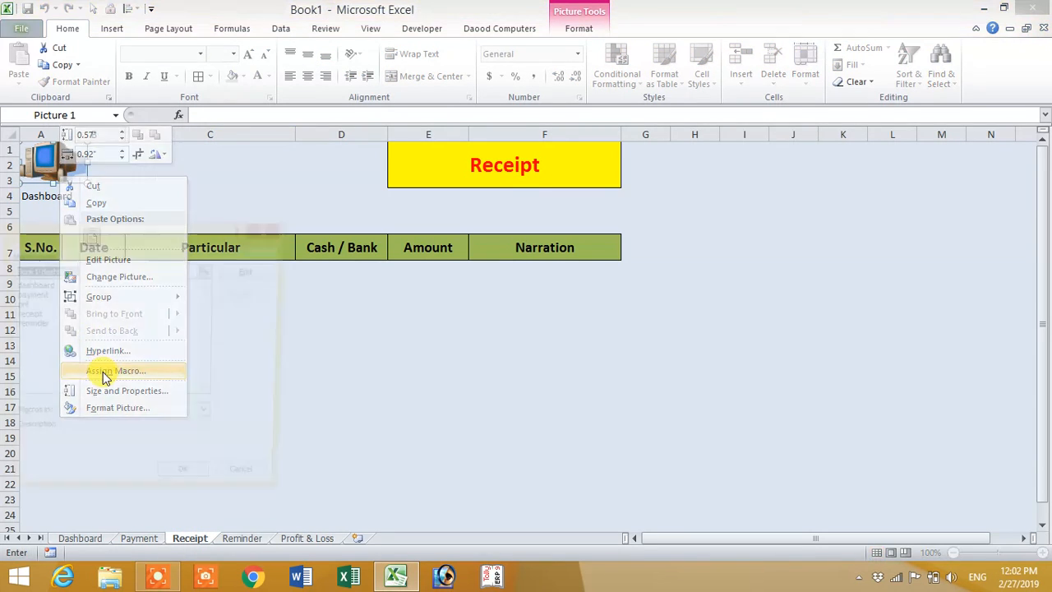
pyautogui.click(104, 371)
pyautogui.press('Delete')
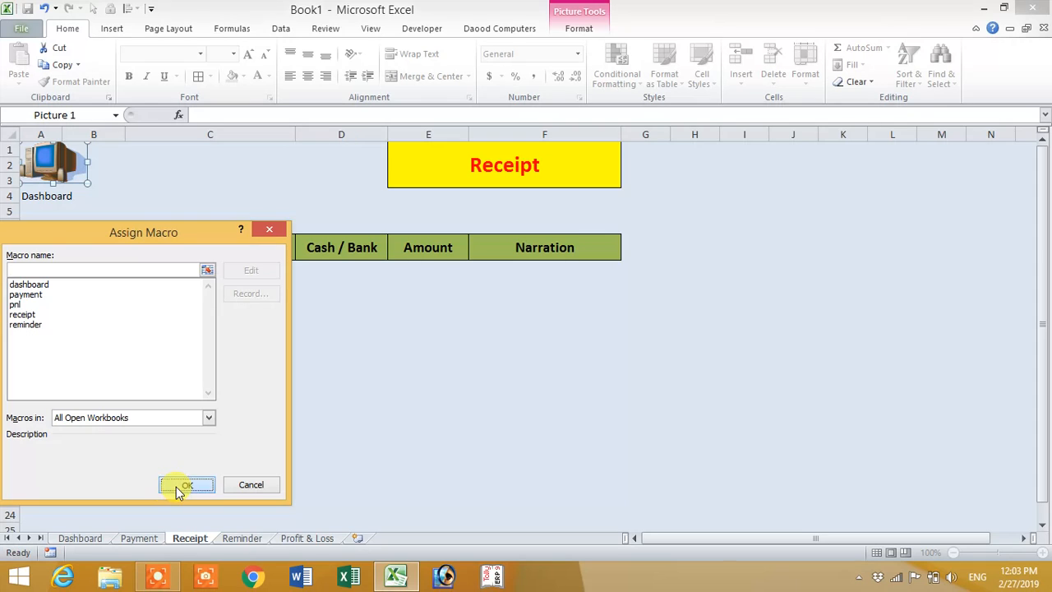
pyautogui.click(177, 486)
# Step: Remove the macro assigned to the computer picture above the Dashboard label on the Reminder sheet
pyautogui.click(242, 536)
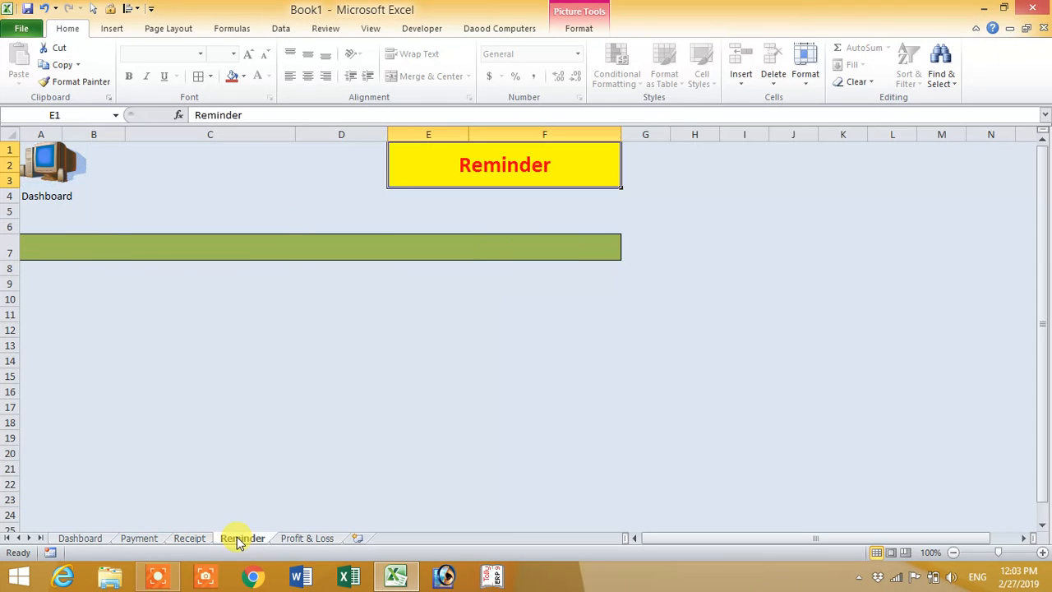
pyautogui.rightClick(61, 168)
pyautogui.click(86, 356)
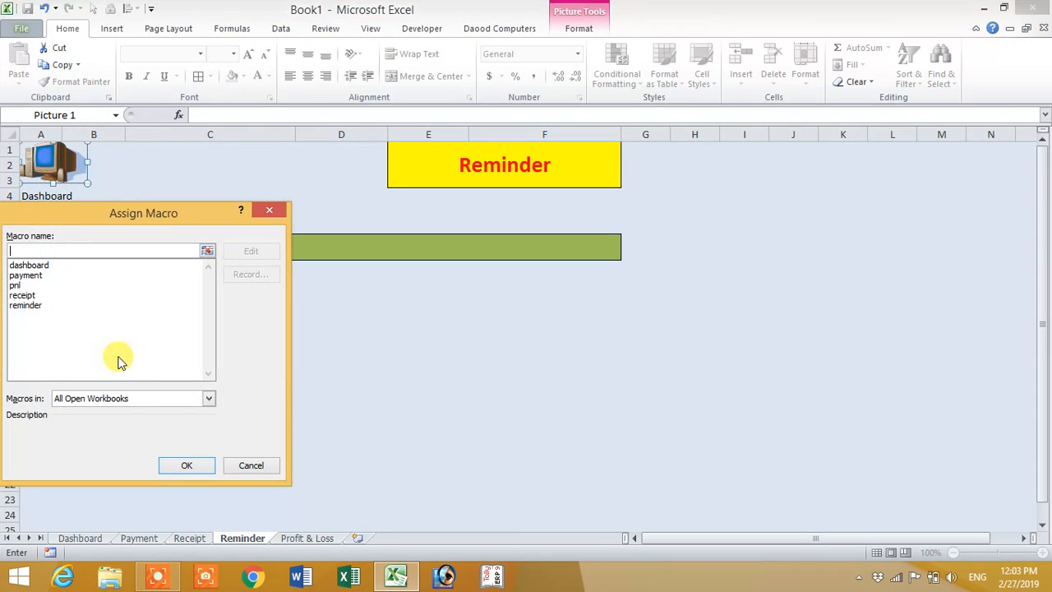
pyautogui.click(188, 467)
# Step: Remove the macro assigned to the computer picture above the Dashboard label on the Profit & Loss sheet
pyautogui.click(296, 538)
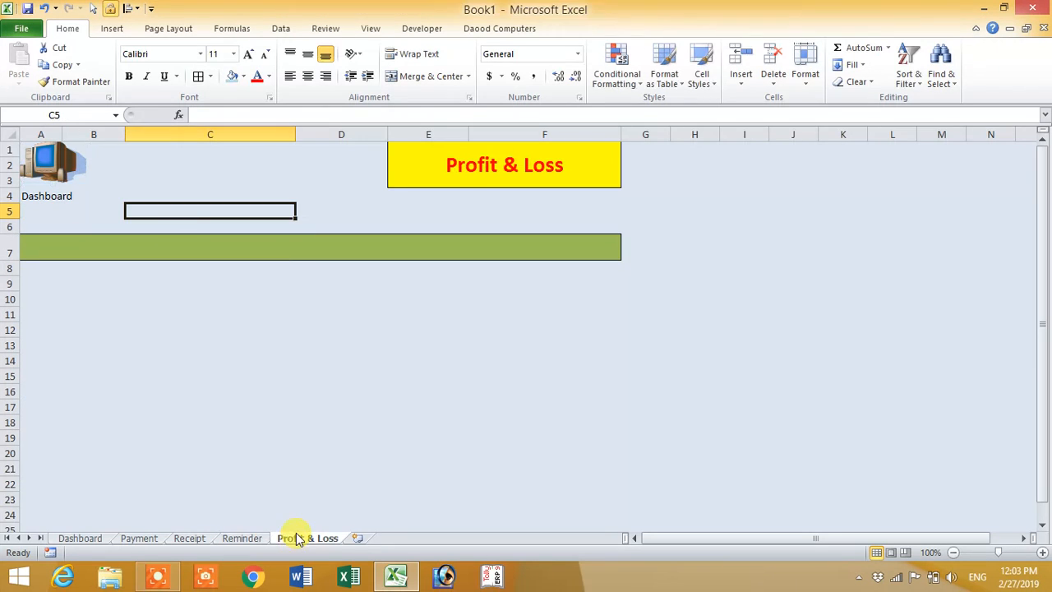
pyautogui.rightClick(57, 173)
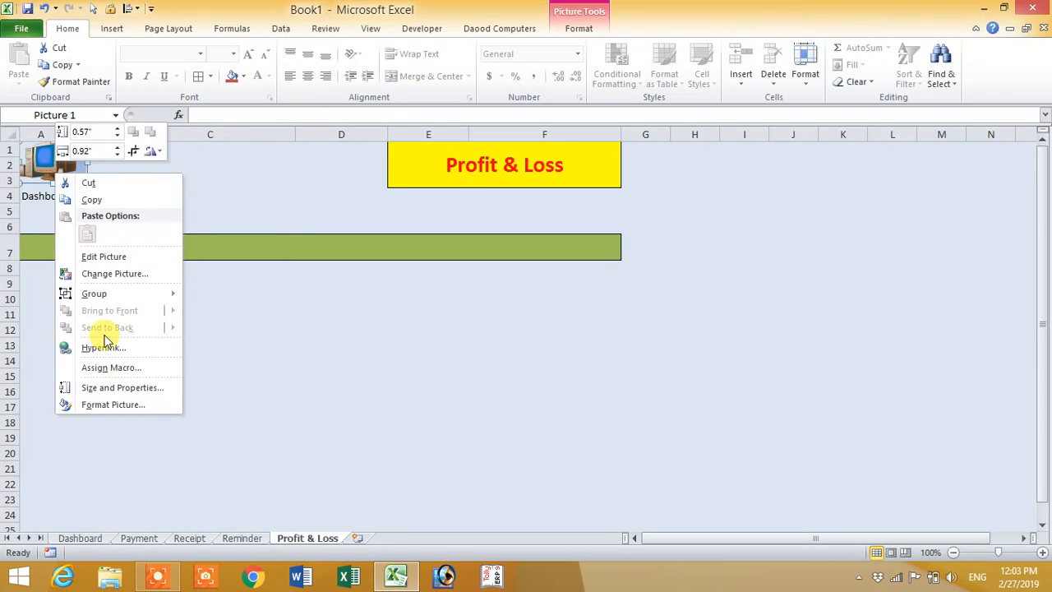
pyautogui.click(113, 369)
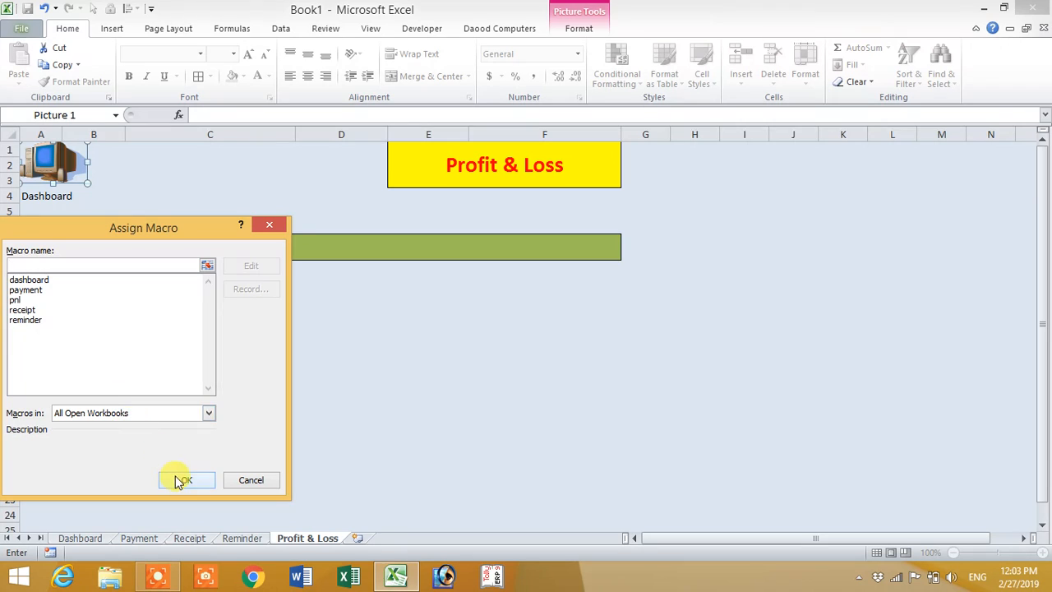
pyautogui.click(183, 480)
# Step: On the Dashboard sheet, hyperlink the Payment label in D5 to cell A1 of the Payment sheet in this document
pyautogui.click(86, 538)
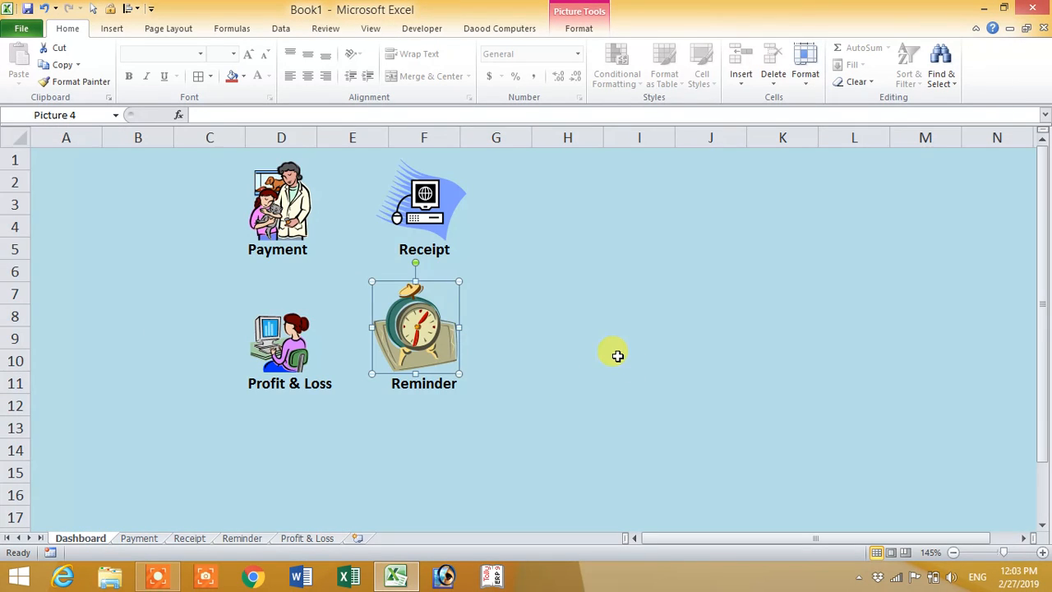
pyautogui.click(283, 253)
pyautogui.click(269, 230)
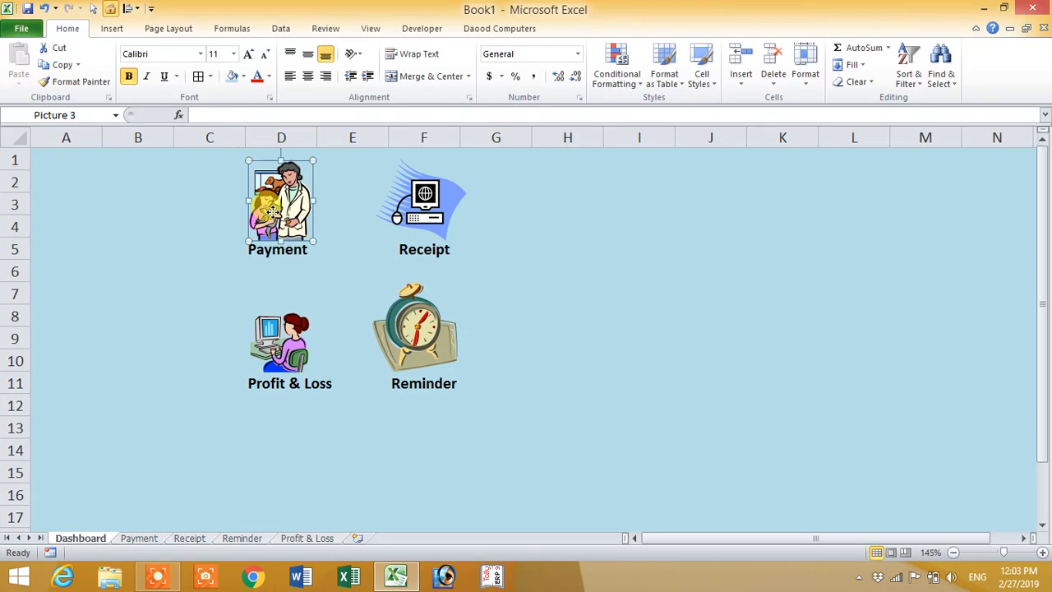
pyautogui.click(267, 254)
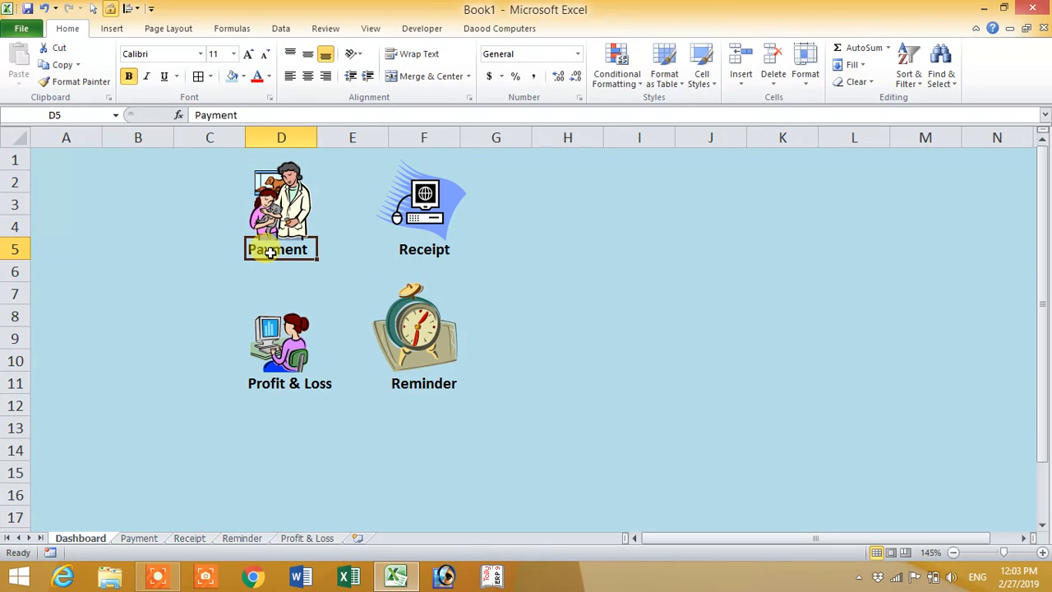
pyautogui.rightClick(271, 255)
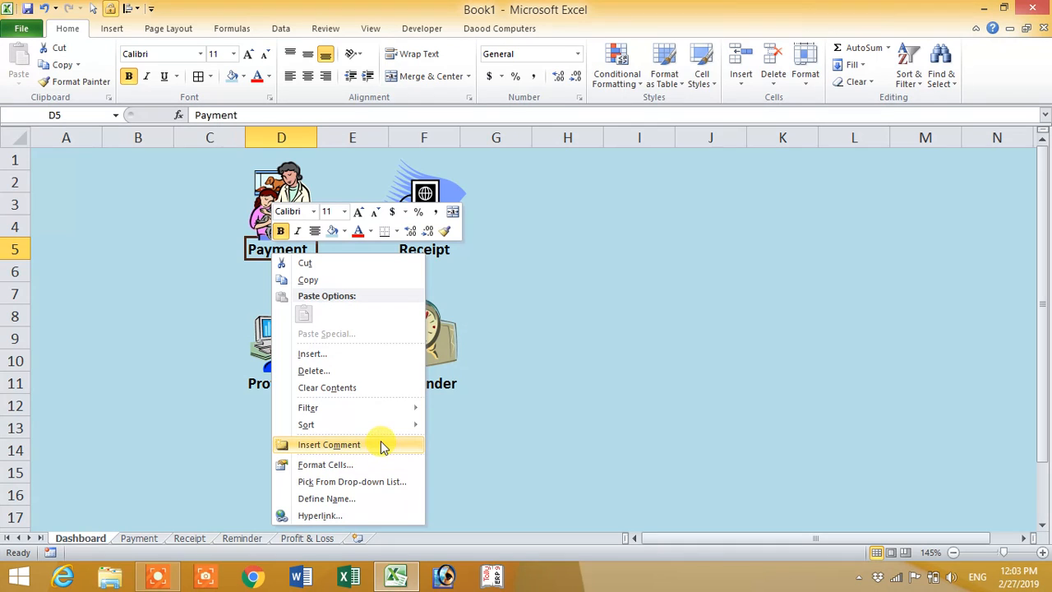
pyautogui.click(359, 522)
pyautogui.moveTo(402, 300); pyautogui.dragTo(623, 221)
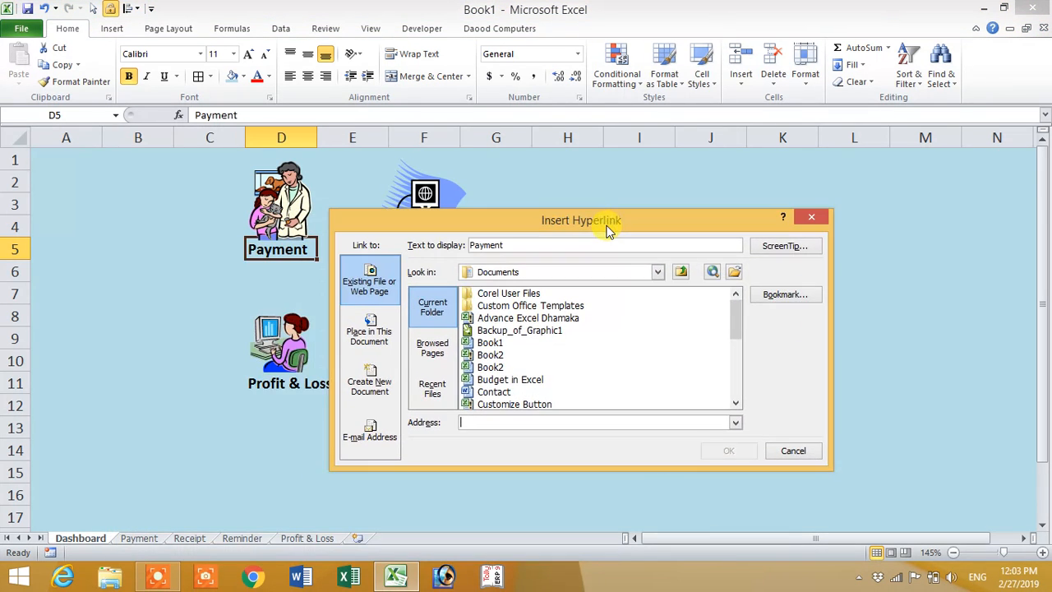
pyautogui.click(378, 350)
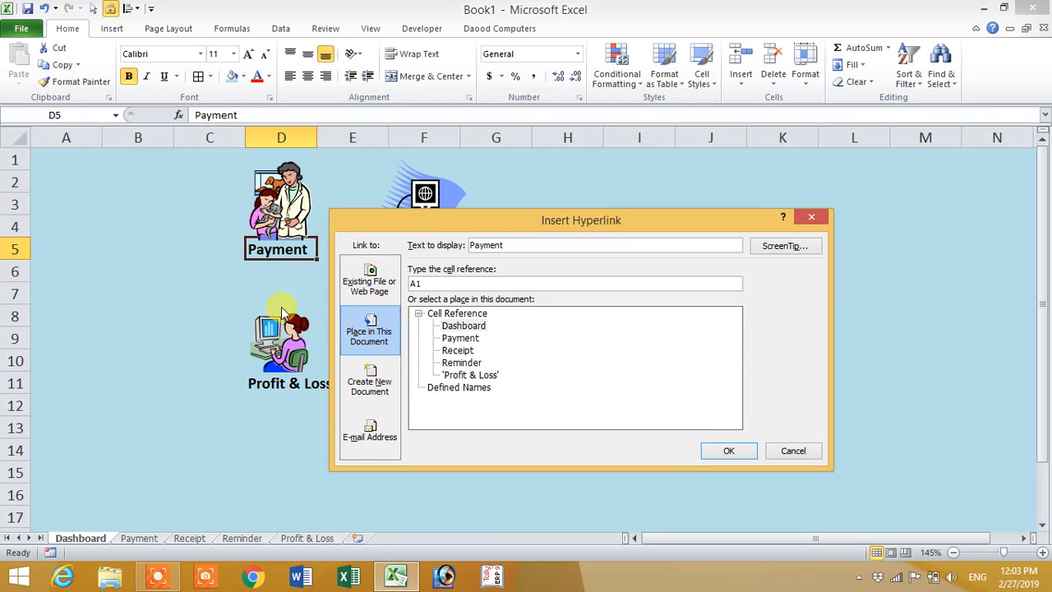
pyautogui.click(729, 451)
# Step: Follow the Payment link and hyperlink the Dashboard label in A4 of that sheet to cell A1 of the Dashboard sheet
pyautogui.click(289, 254)
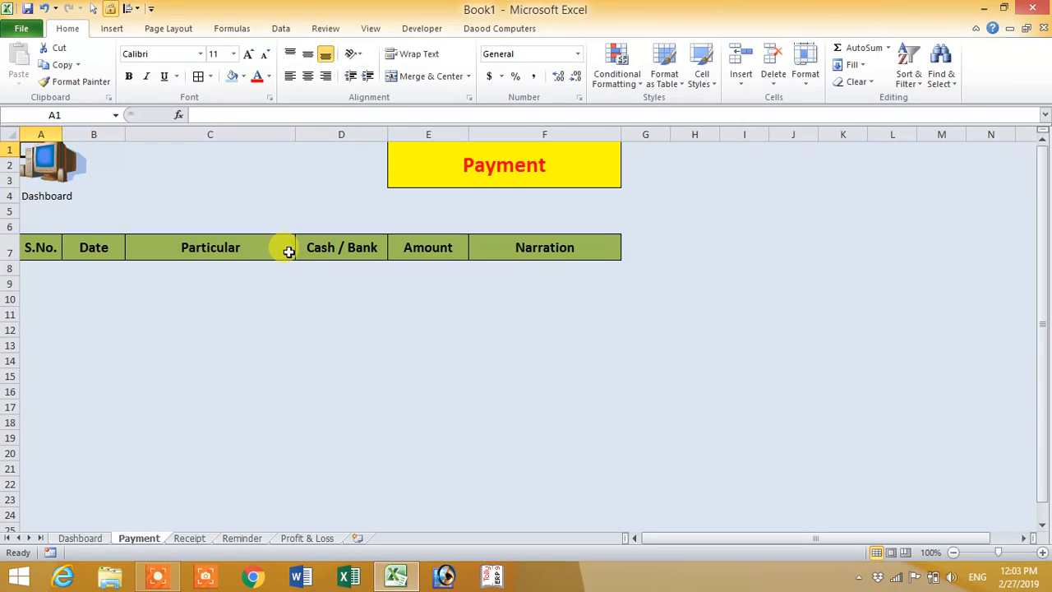
pyautogui.click(51, 198)
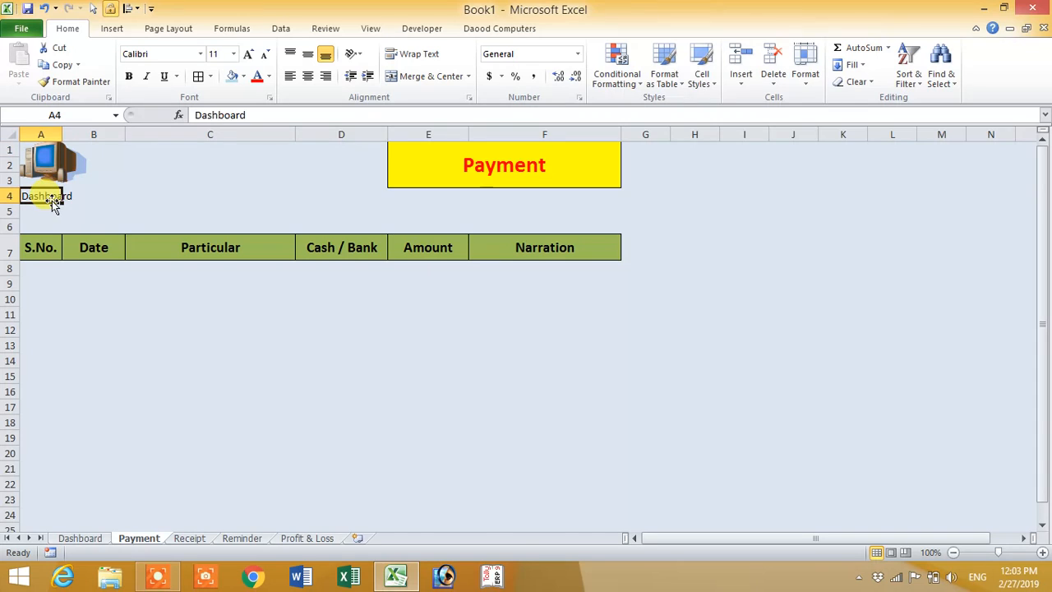
pyautogui.click(50, 164)
pyautogui.rightClick(62, 163)
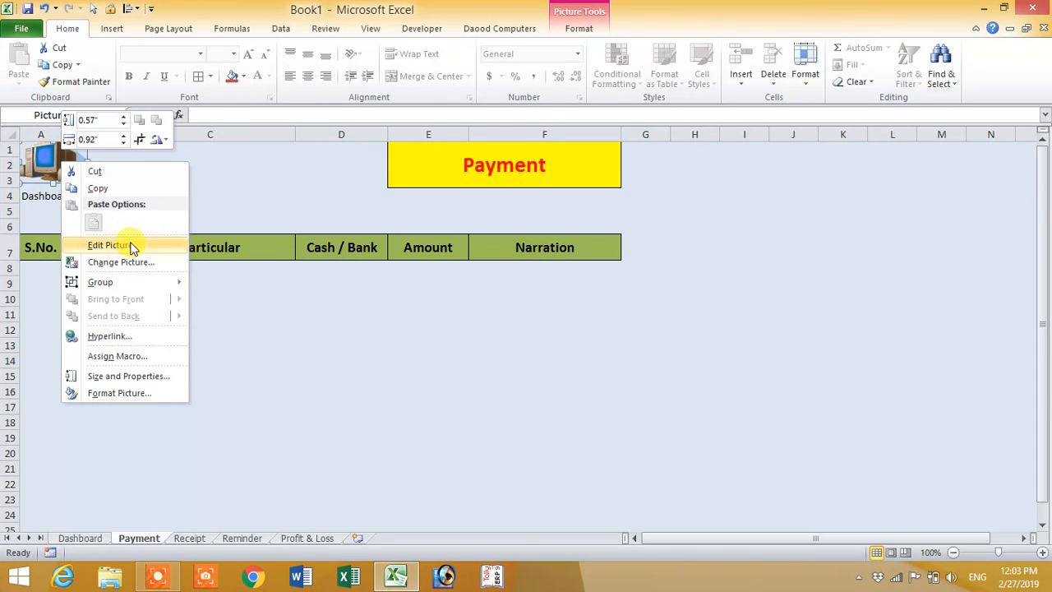
pyautogui.click(39, 194)
pyautogui.rightClick(38, 196)
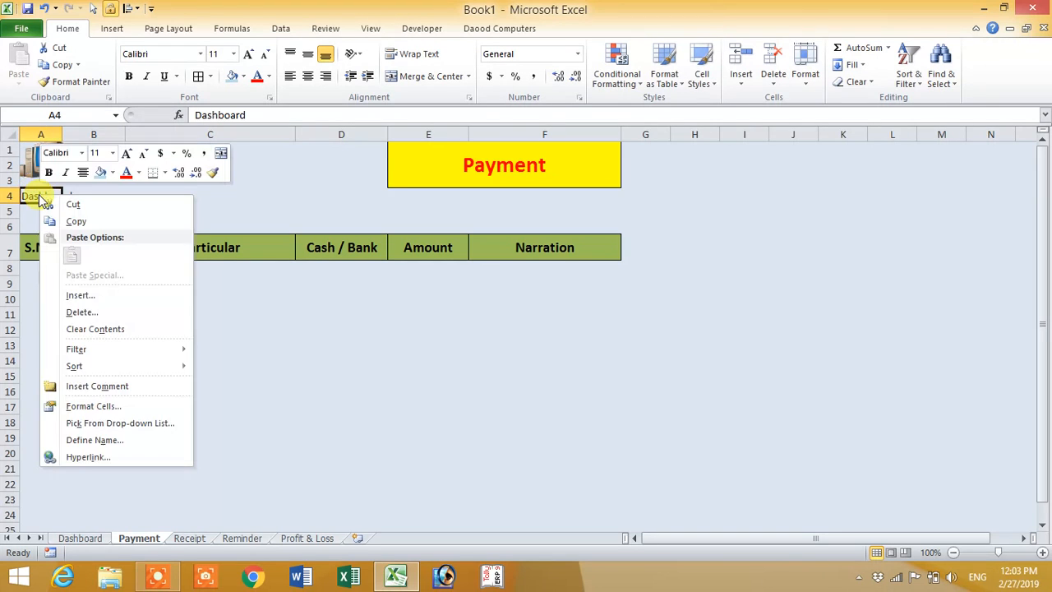
pyautogui.click(114, 458)
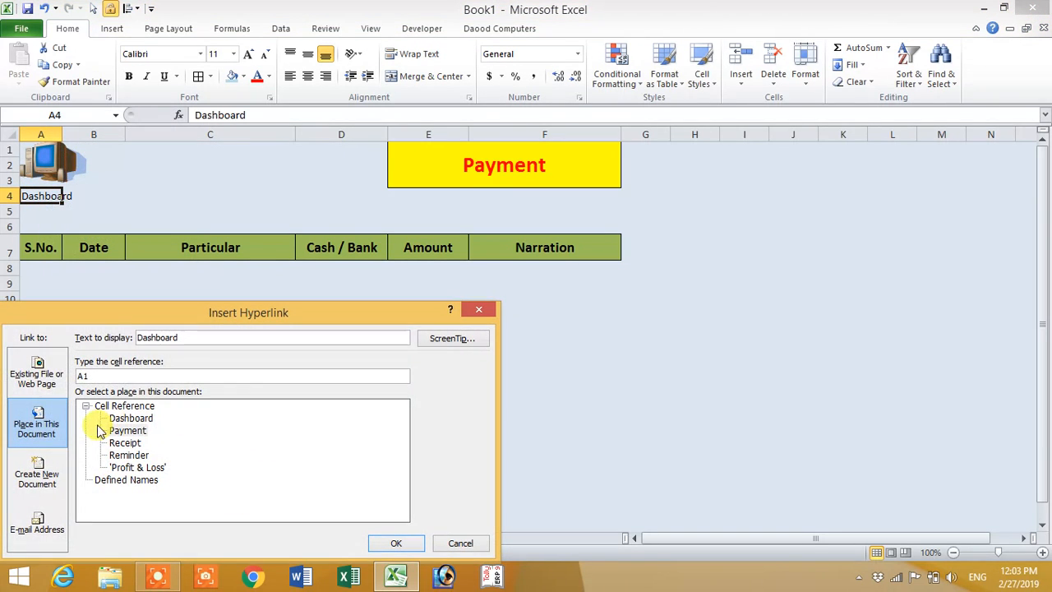
pyautogui.moveTo(140, 307); pyautogui.dragTo(316, 251)
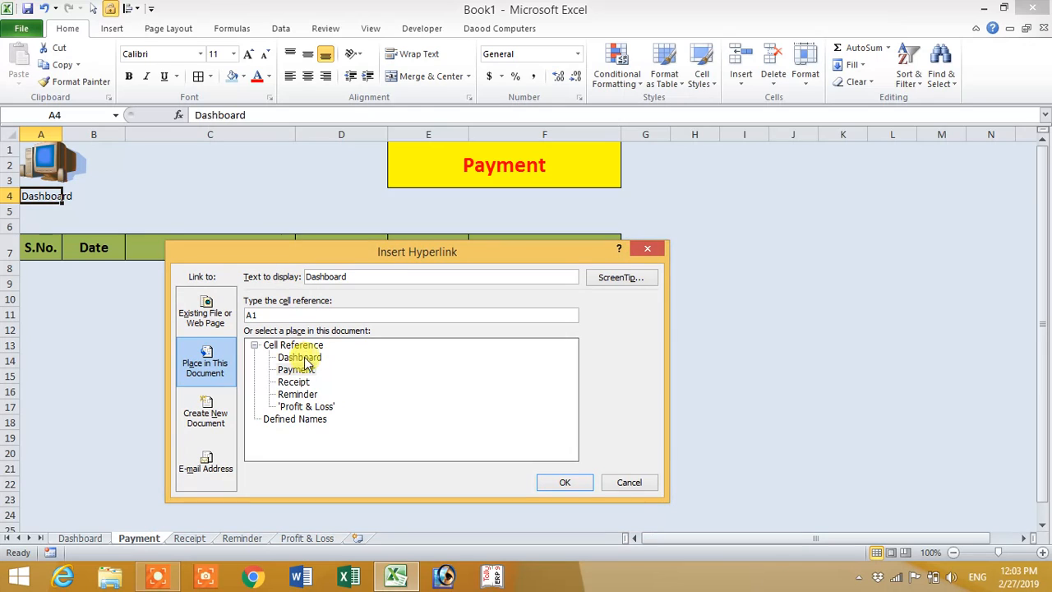
pyautogui.click(562, 483)
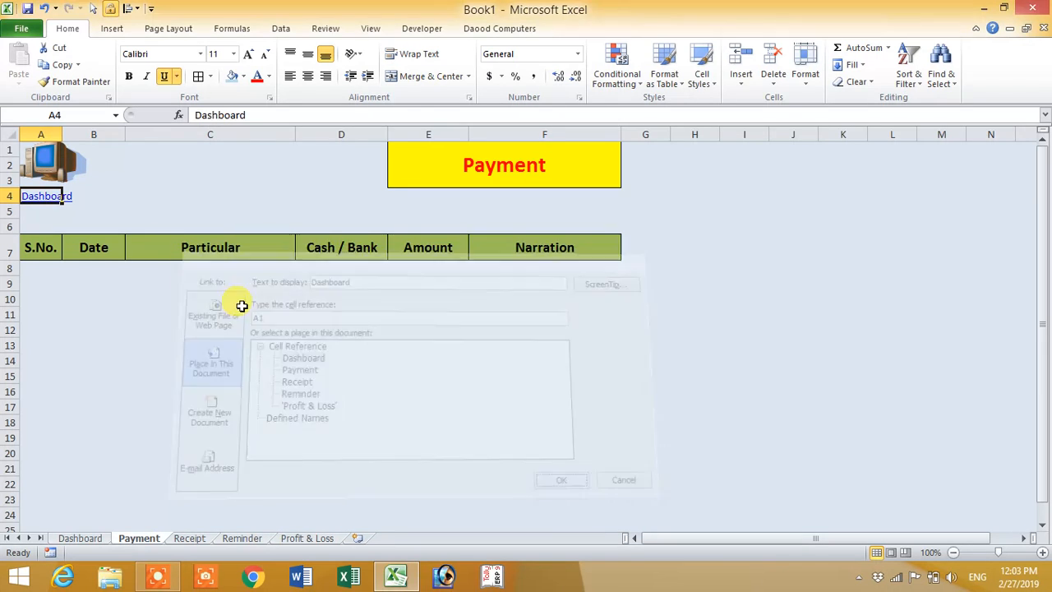
# Step: Follow the Dashboard hyperlink in A4 of the Payment sheet to return to the Dashboard sheet
pyautogui.click(199, 217)
pyautogui.click(51, 208)
pyautogui.click(50, 197)
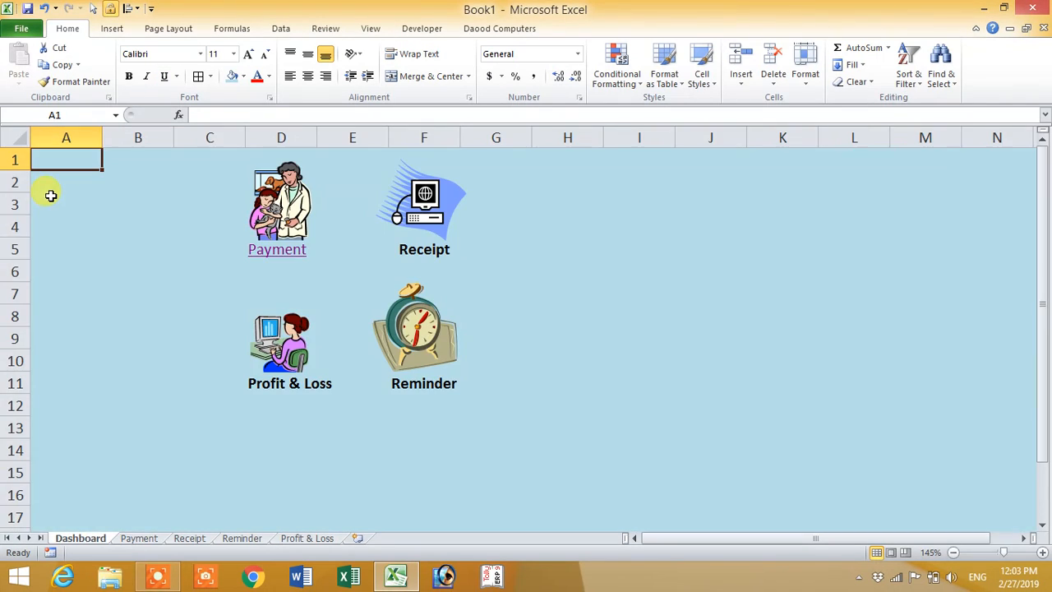
# Step: Start a hyperlink on the Receipt label in F5 of the Dashboard sheet, using the Existing File or Web Page link type
pyautogui.rightClick(420, 252)
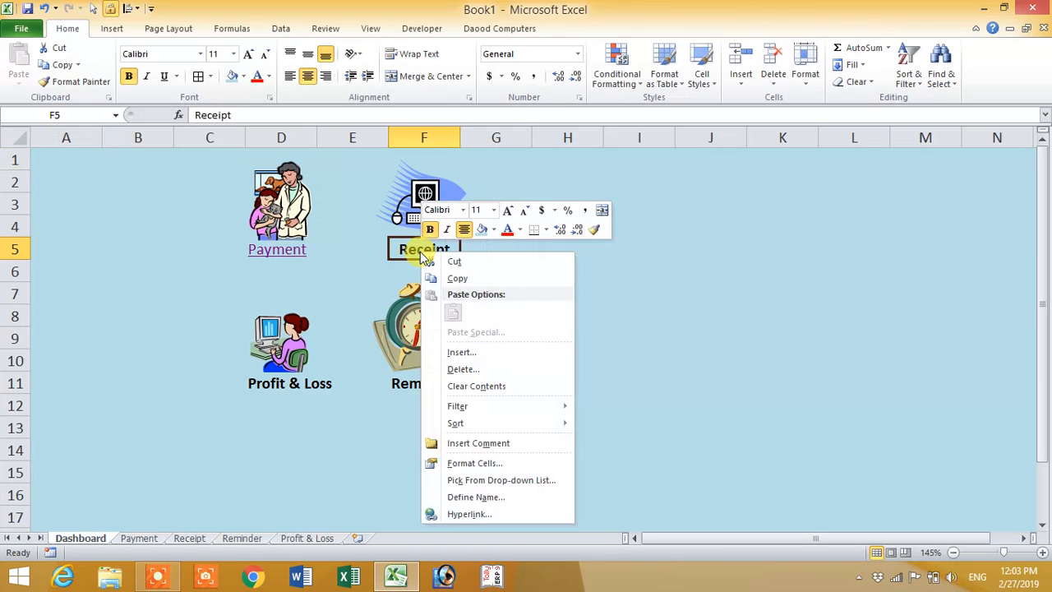
pyautogui.click(472, 513)
pyautogui.moveTo(403, 324); pyautogui.dragTo(324, 272)
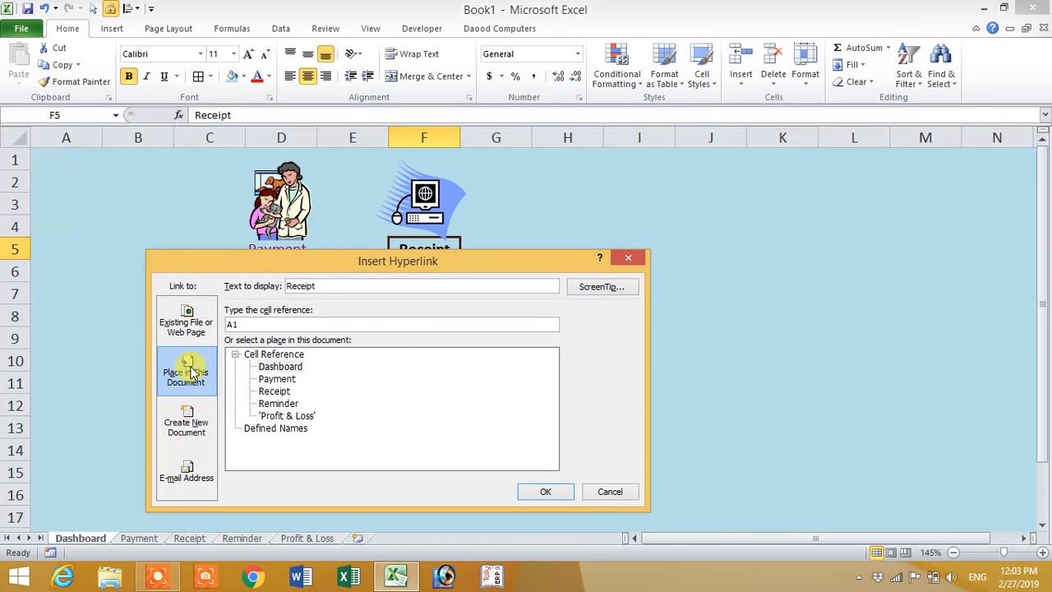
pyautogui.click(187, 322)
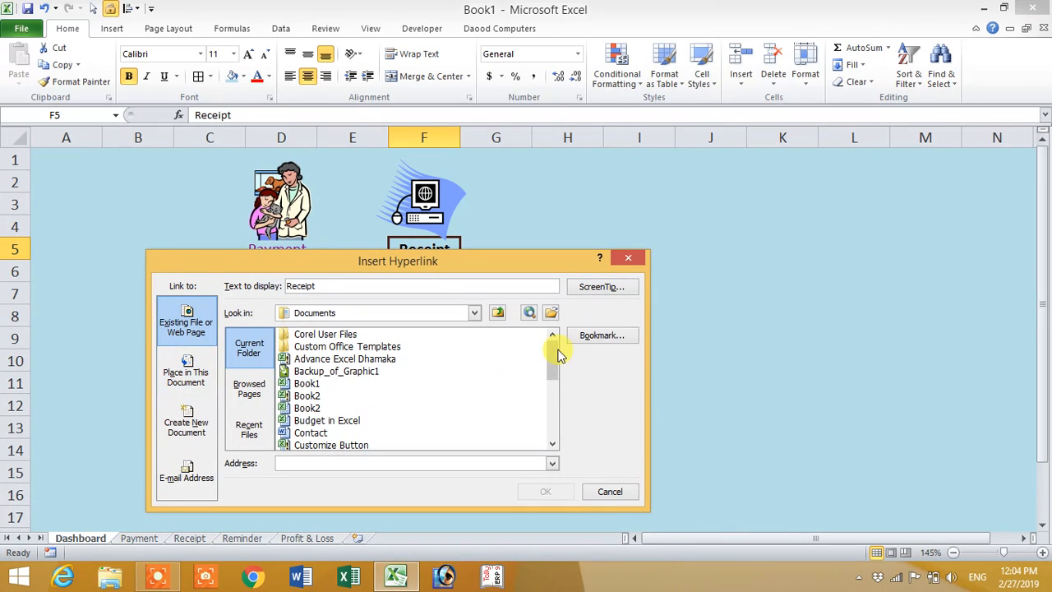
pyautogui.click(599, 338)
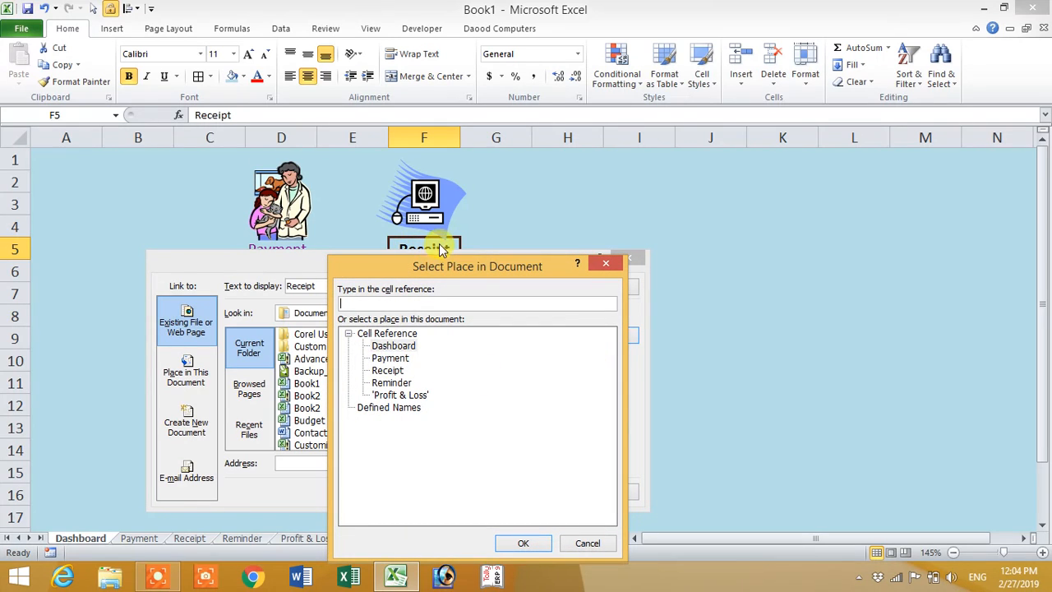
pyautogui.click(387, 369)
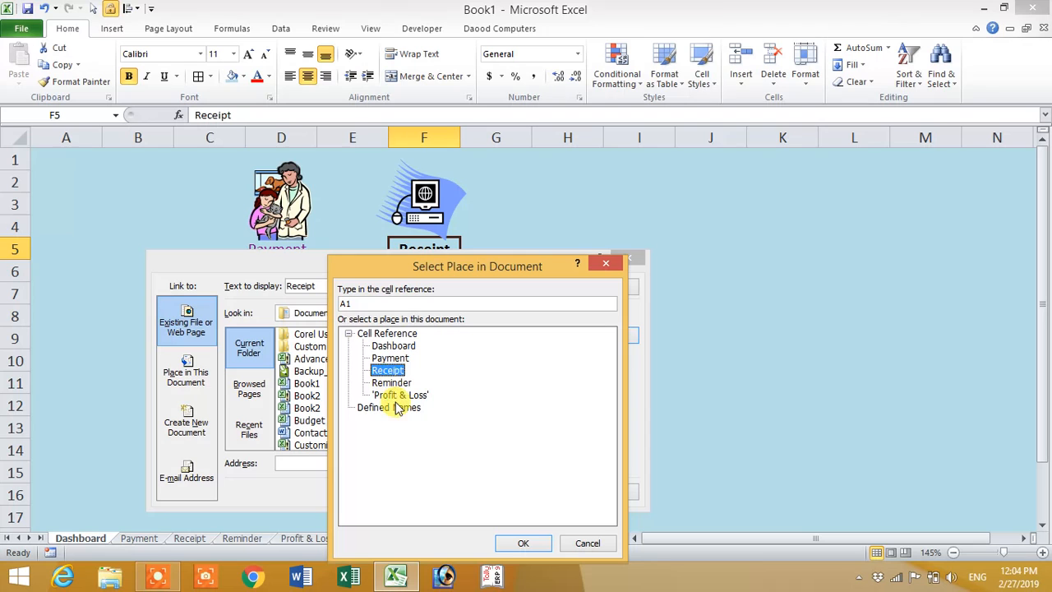
pyautogui.moveTo(407, 266); pyautogui.dragTo(397, 318)
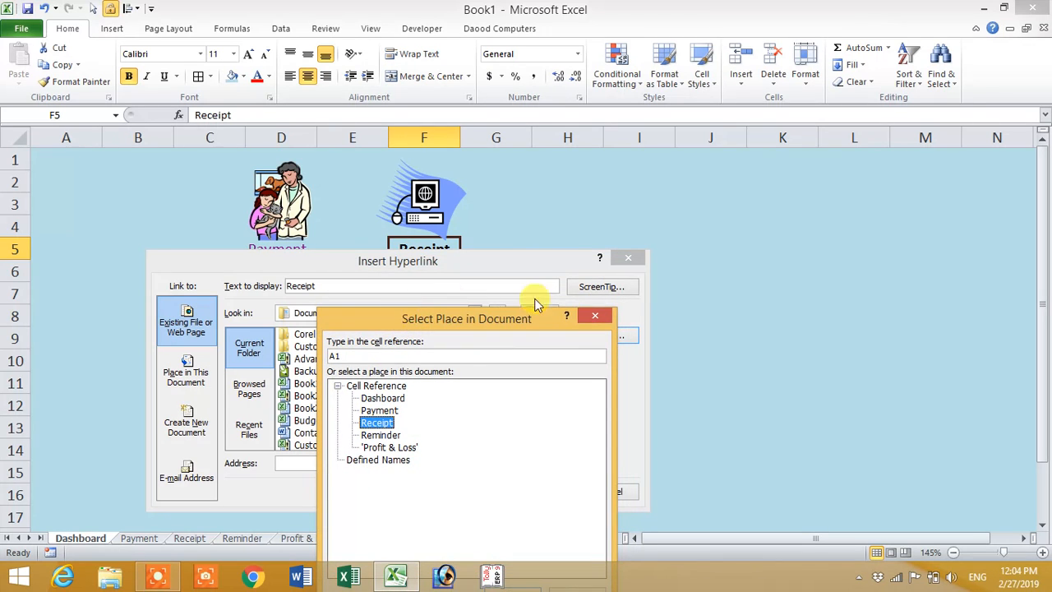
pyautogui.click(594, 317)
# Step: Set cell A1 of the Receipt sheet as the bookmark for the Receipt link in F5 and create the hyperlink
pyautogui.moveTo(562, 263); pyautogui.dragTo(538, 300)
pyautogui.click(624, 369)
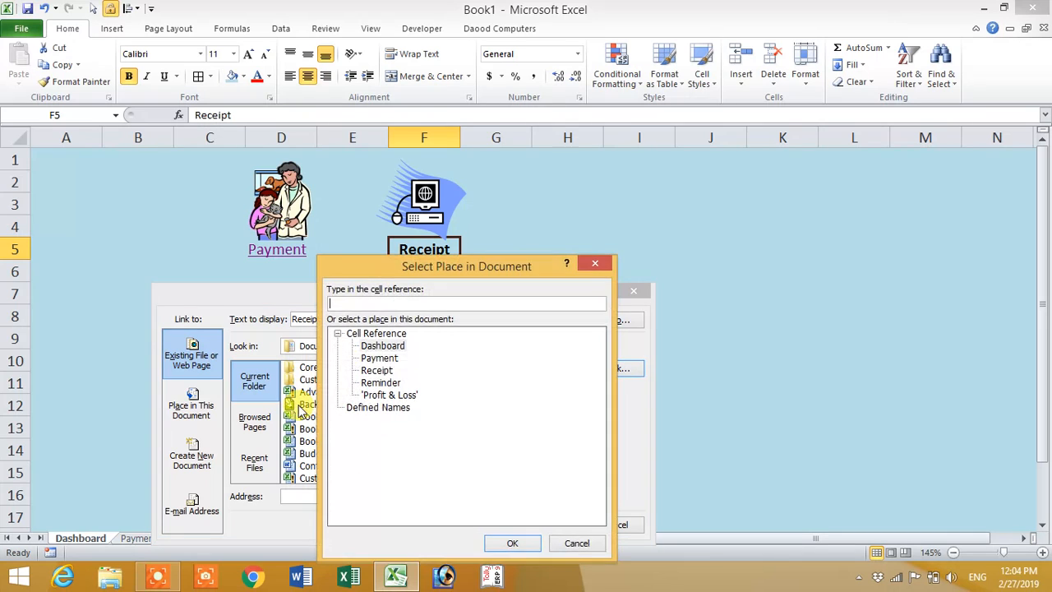
pyautogui.click(378, 370)
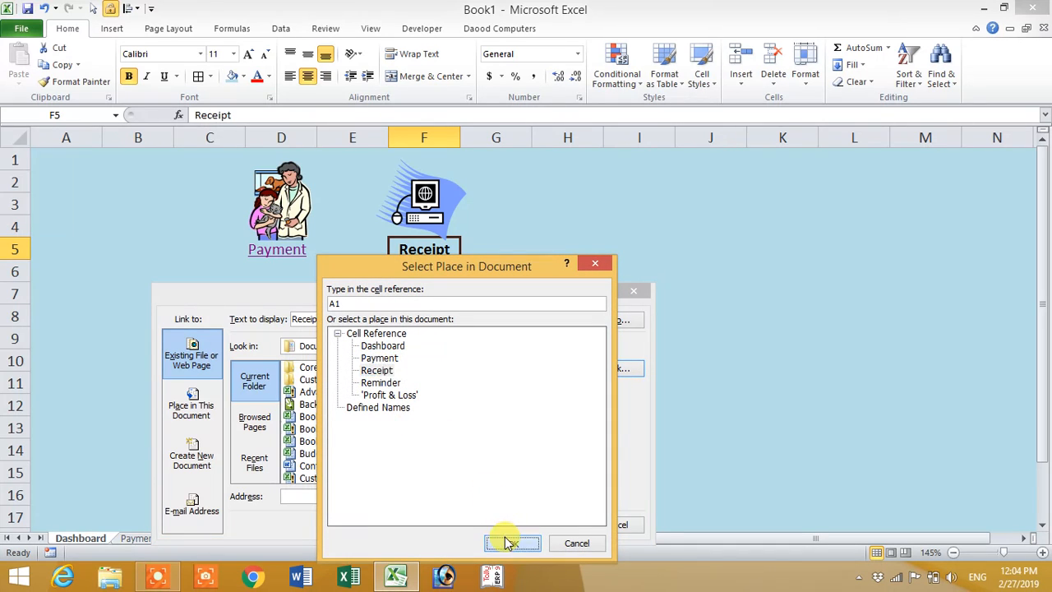
pyautogui.click(510, 542)
pyautogui.click(548, 526)
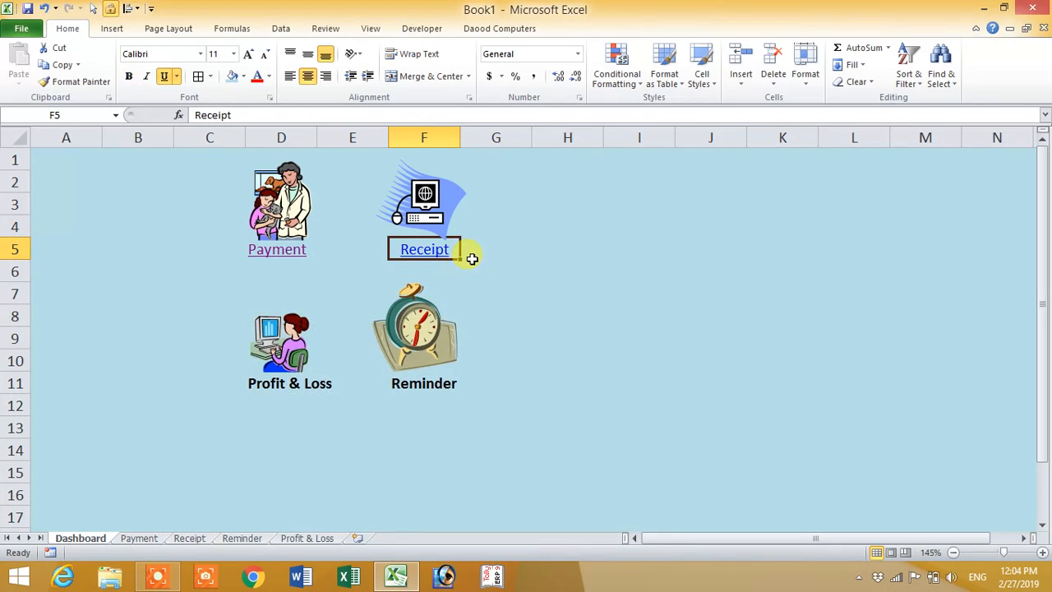
# Step: Hyperlink the Profit & Loss label in D11 to cell A1 of the Profit & Loss sheet in this document
pyautogui.rightClick(298, 382)
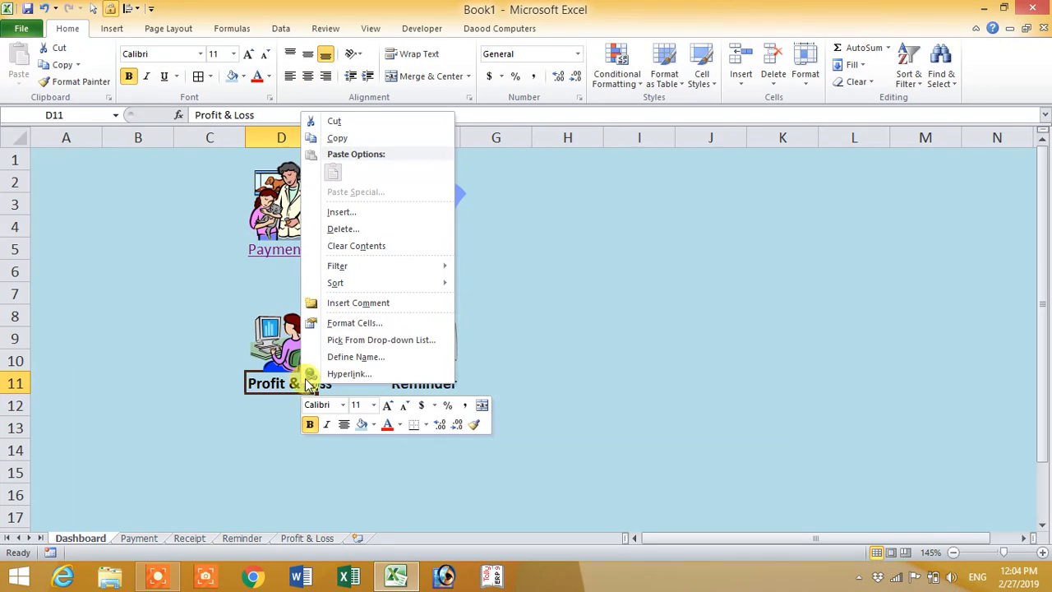
pyautogui.click(329, 374)
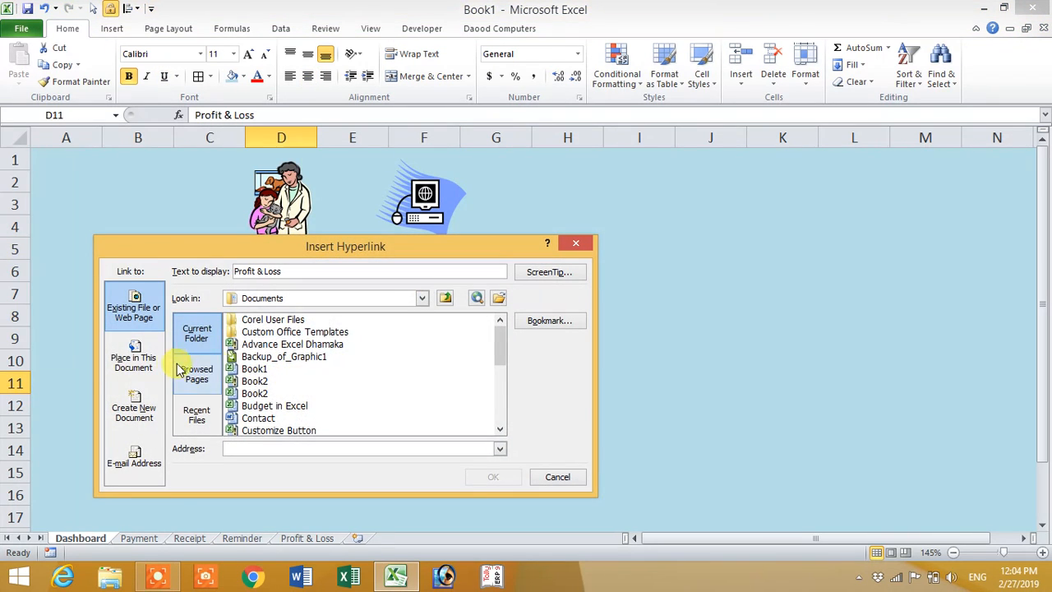
pyautogui.click(140, 360)
pyautogui.moveTo(271, 248); pyautogui.dragTo(559, 217)
pyautogui.click(522, 370)
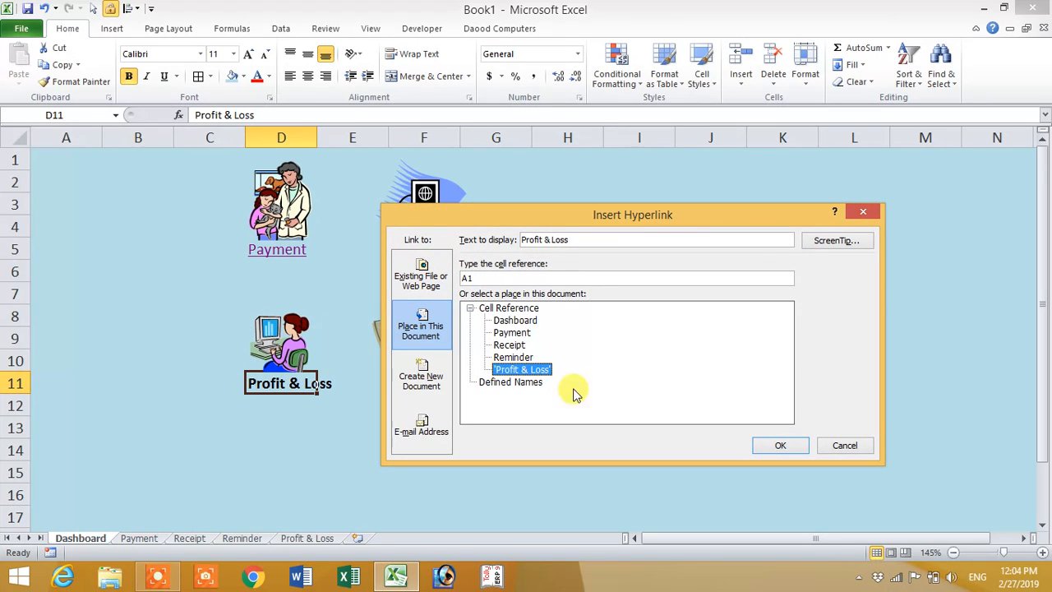
pyautogui.click(780, 445)
# Step: Hyperlink the Reminder label in F11 to cell A1 of the Reminder sheet in this document
pyautogui.rightClick(420, 383)
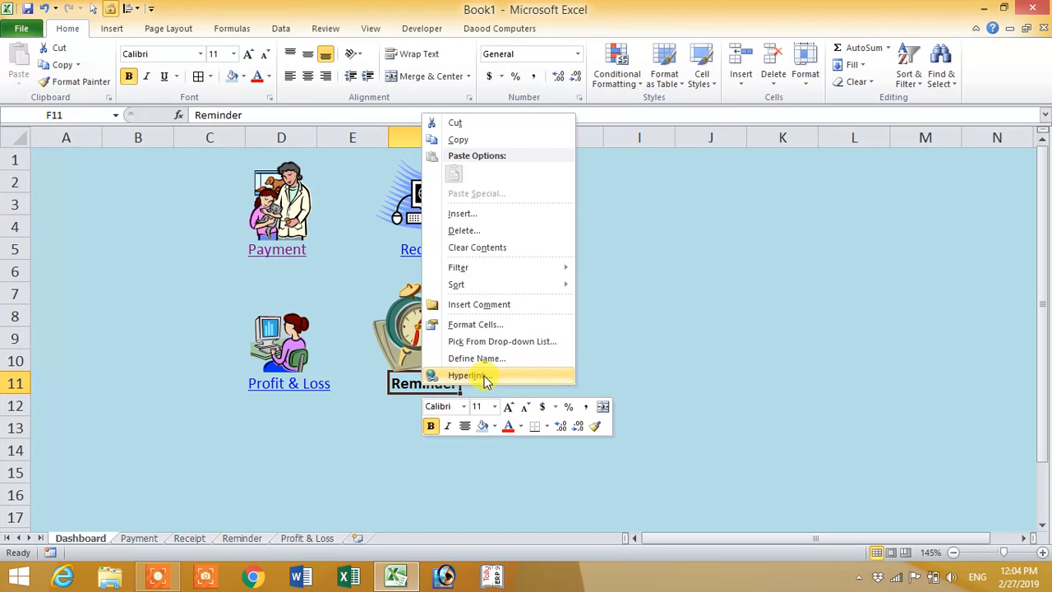
pyautogui.click(483, 376)
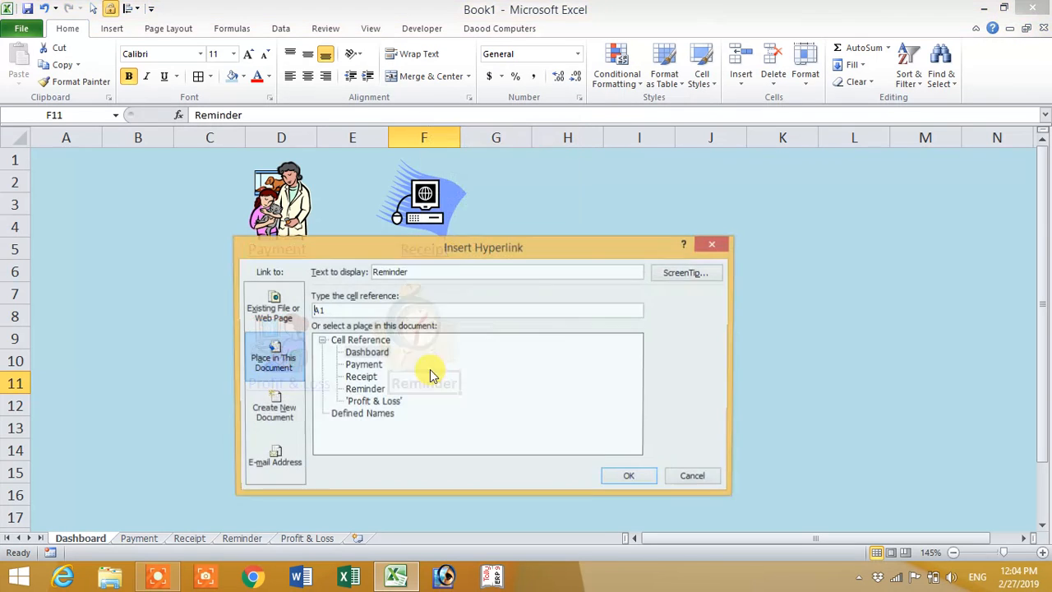
pyautogui.click(364, 390)
pyautogui.click(630, 479)
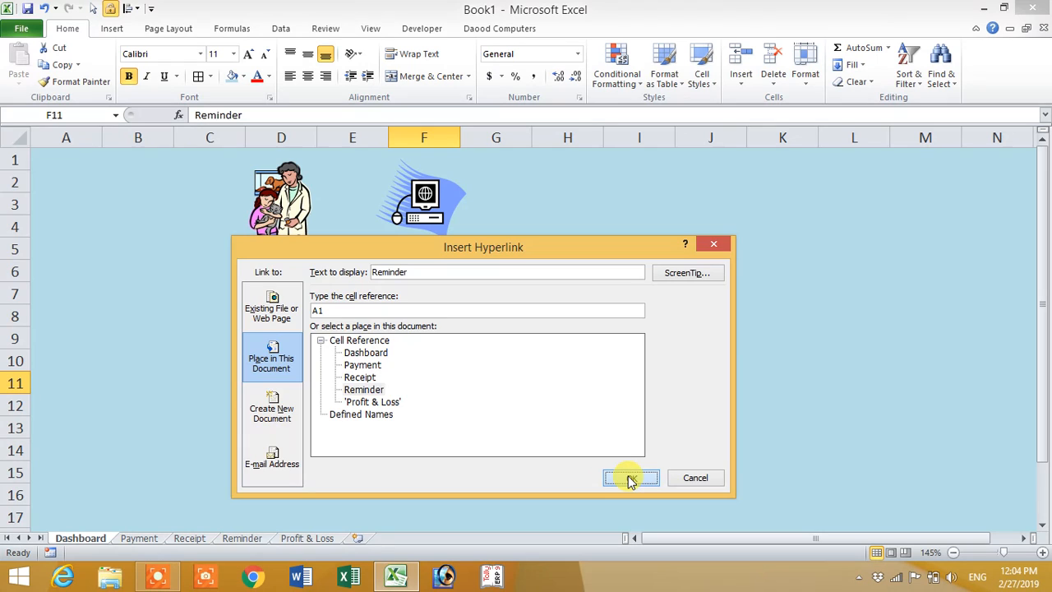
pyautogui.click(487, 401)
# Step: Follow the Reminder link and hyperlink the Dashboard label in A4 of that sheet to cell A1 of the Dashboard sheet
pyautogui.click(424, 388)
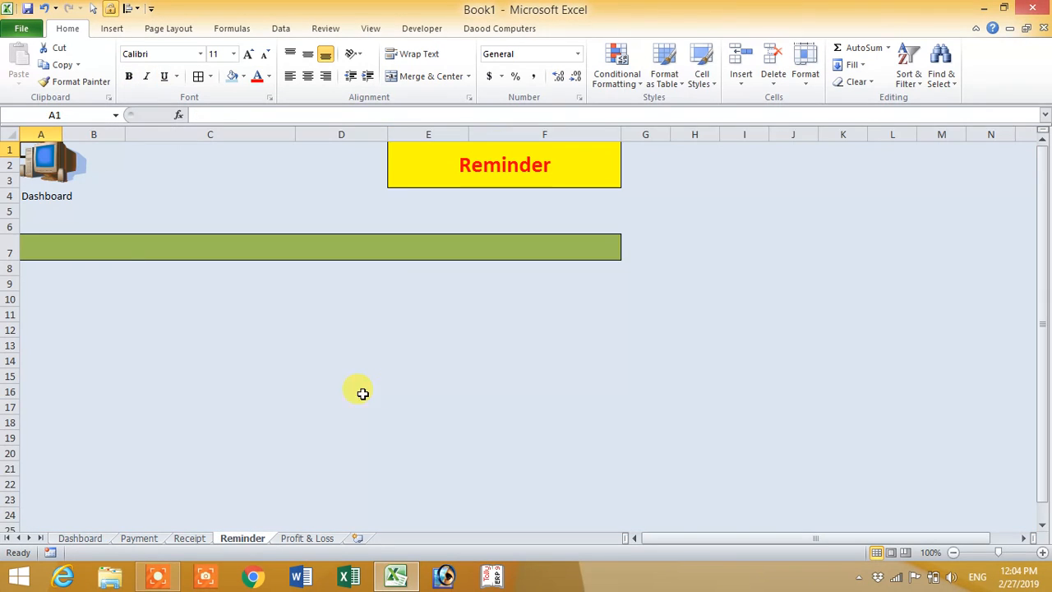
pyautogui.rightClick(57, 197)
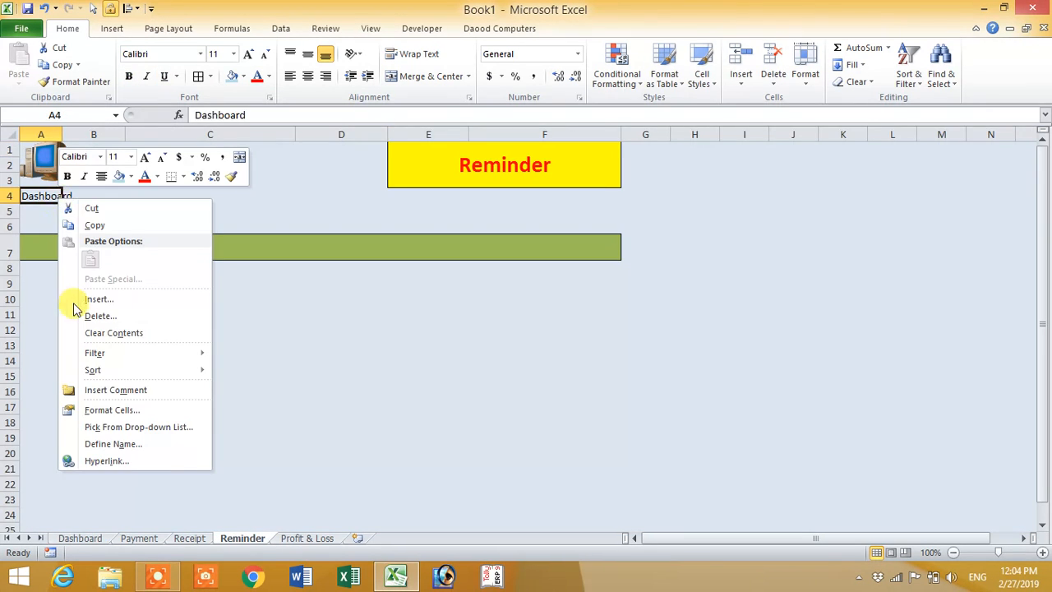
pyautogui.click(123, 461)
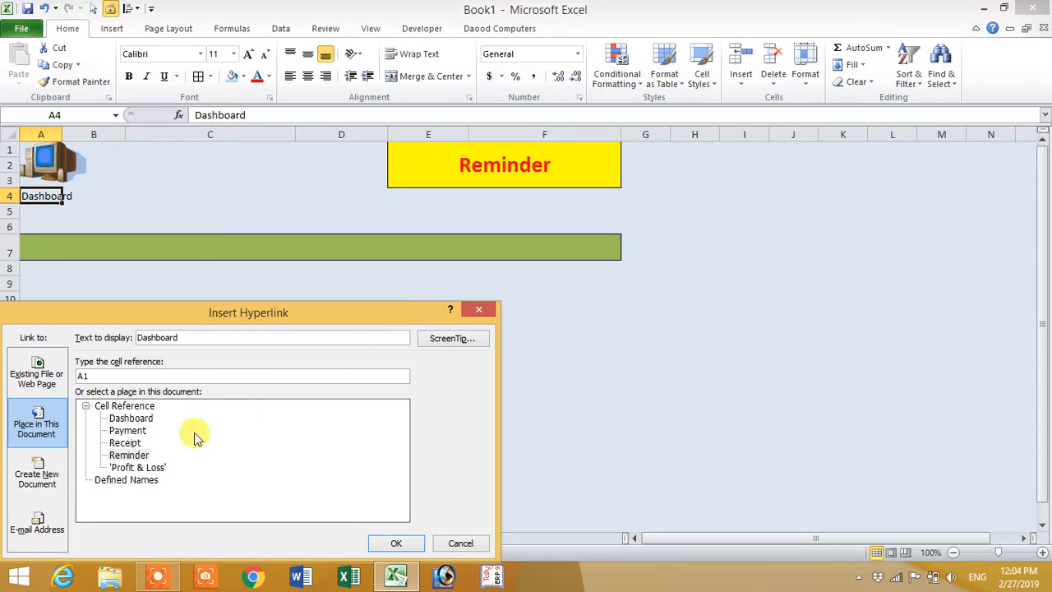
pyautogui.click(132, 419)
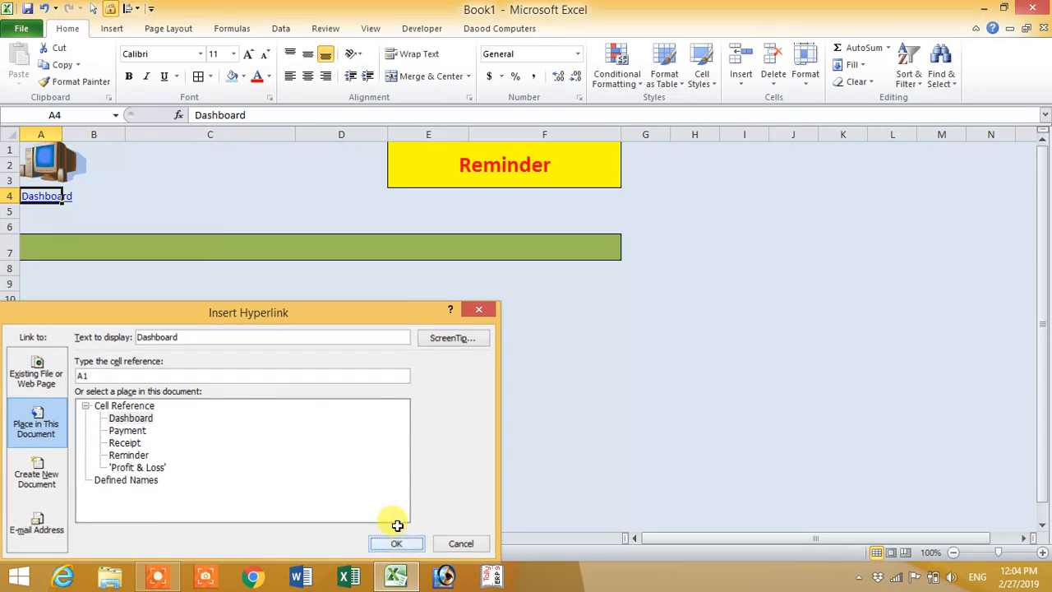
pyautogui.click(396, 543)
# Step: Go through the Dashboard links to the Profit & Loss sheet and hyperlink its Dashboard label in A4 to cell A1 of the Dashboard sheet
pyautogui.click(49, 204)
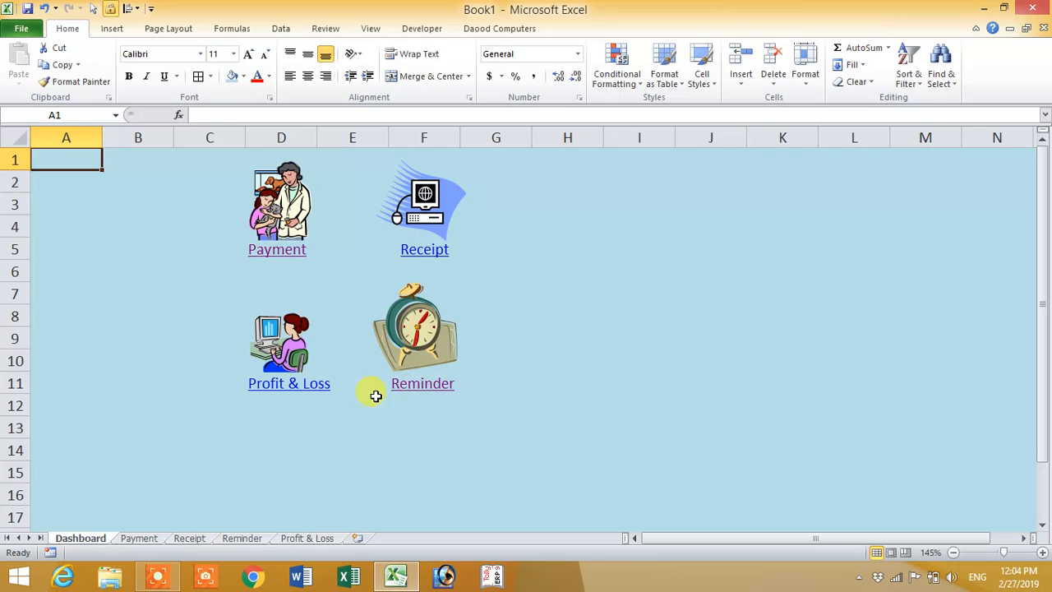
pyautogui.click(316, 392)
pyautogui.rightClick(44, 198)
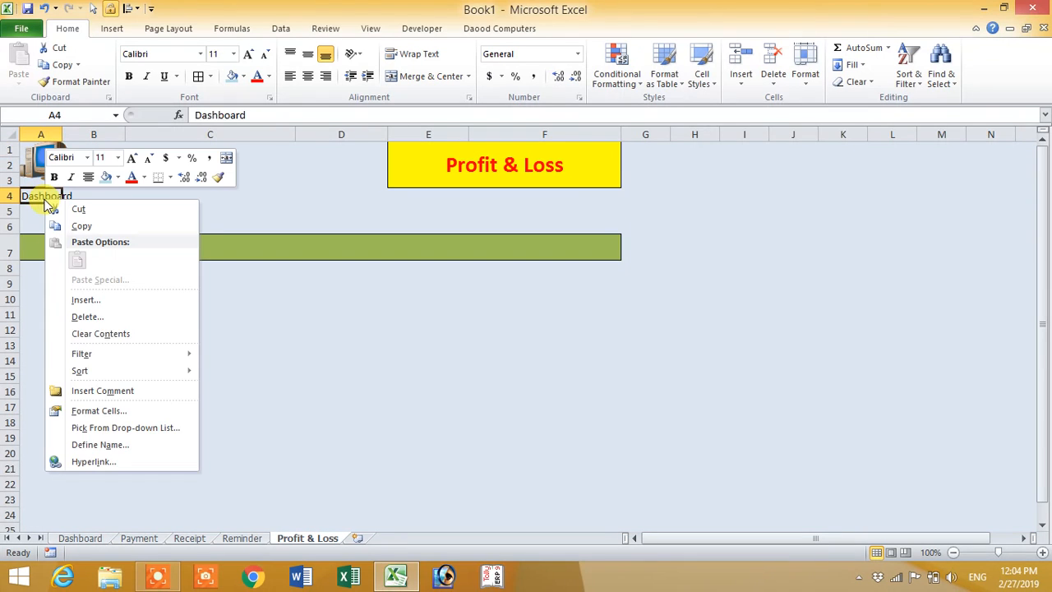
pyautogui.click(114, 458)
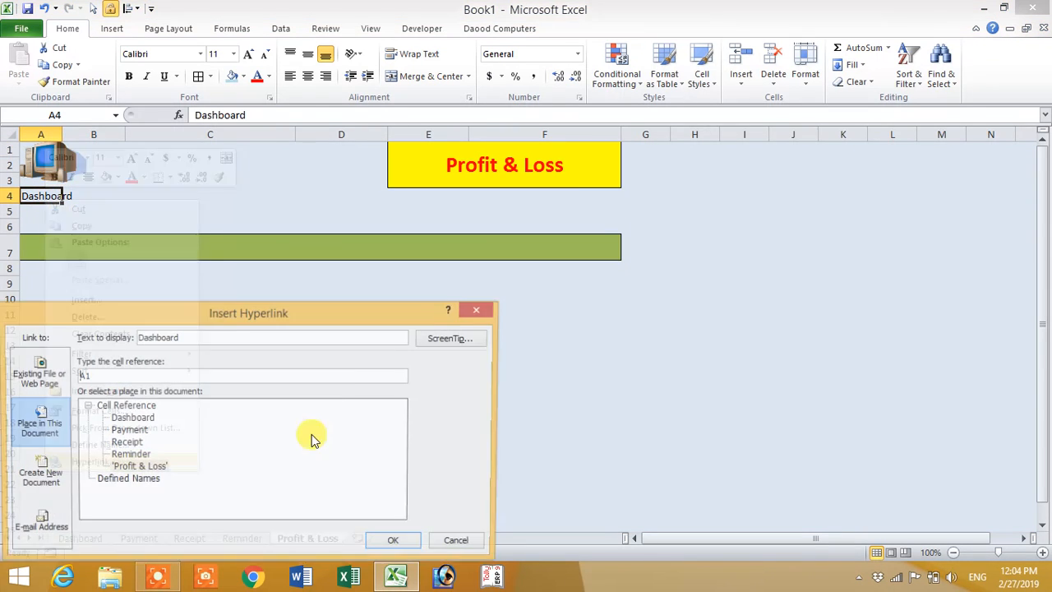
pyautogui.click(129, 420)
pyautogui.click(393, 543)
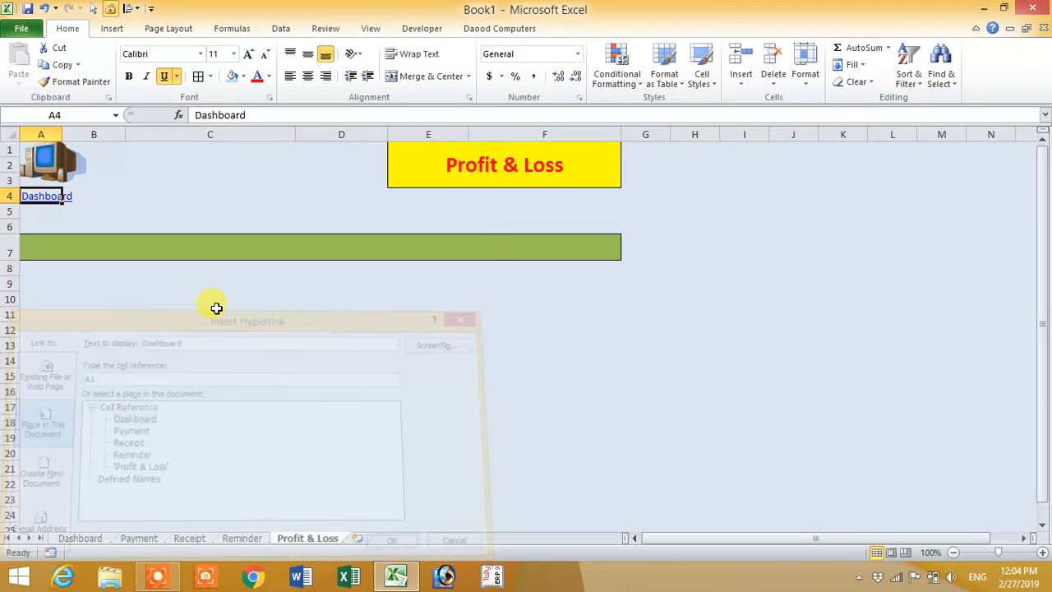
# Step: Go through the Dashboard links to the Receipt sheet and hyperlink its Dashboard label in A4 to cell A1 of the Dashboard sheet
pyautogui.click(45, 199)
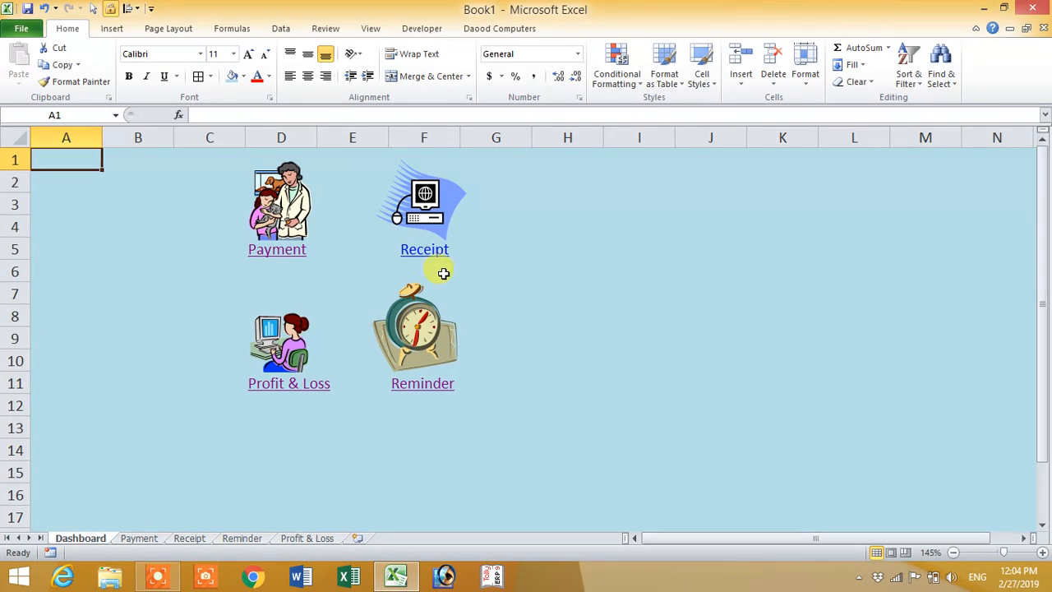
pyautogui.click(424, 256)
pyautogui.click(49, 198)
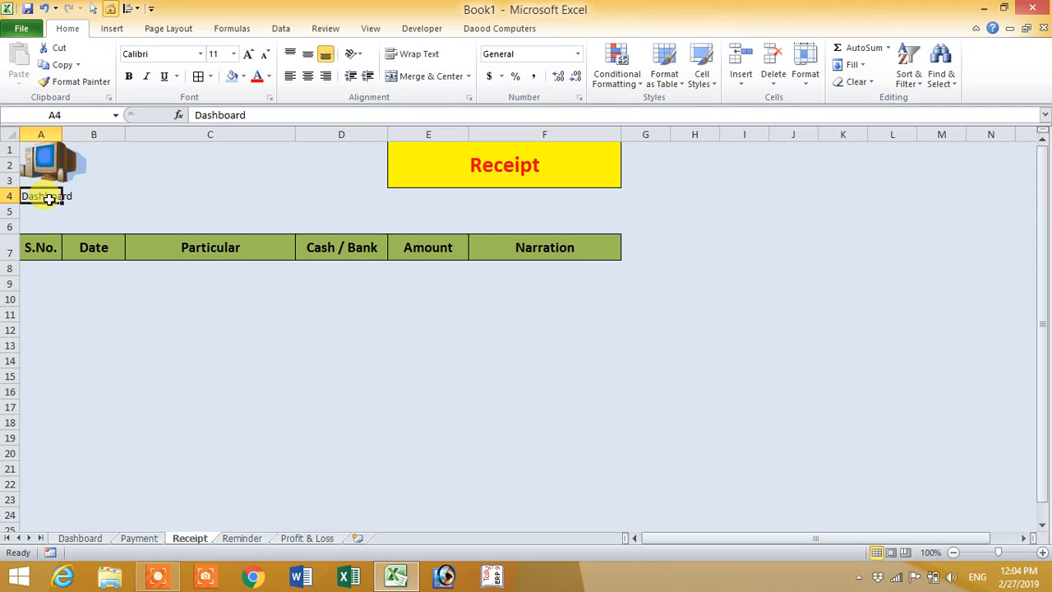
pyautogui.rightClick(50, 206)
pyautogui.click(103, 460)
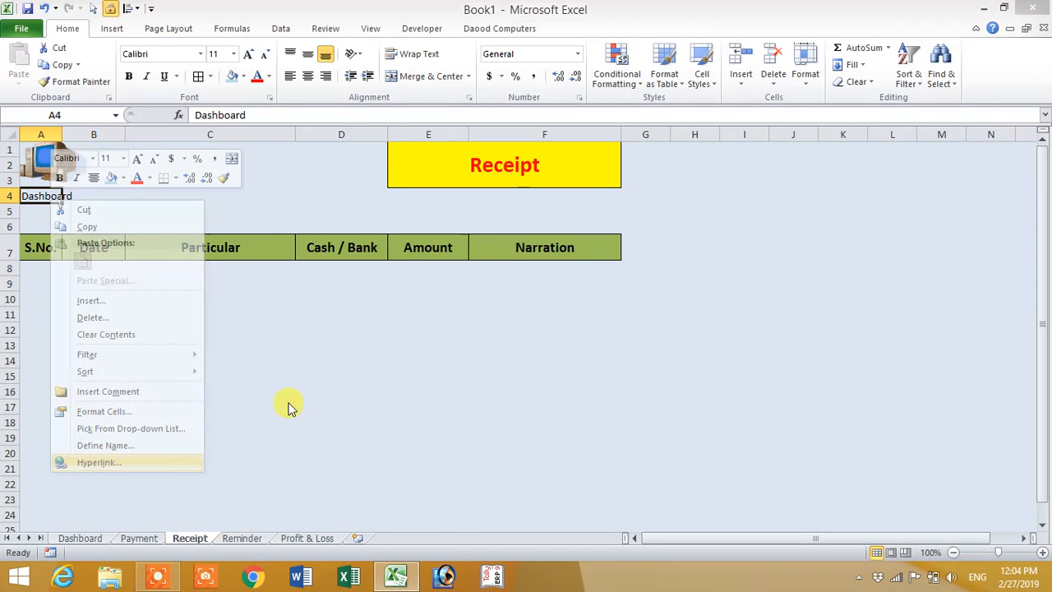
pyautogui.click(130, 419)
pyautogui.click(403, 544)
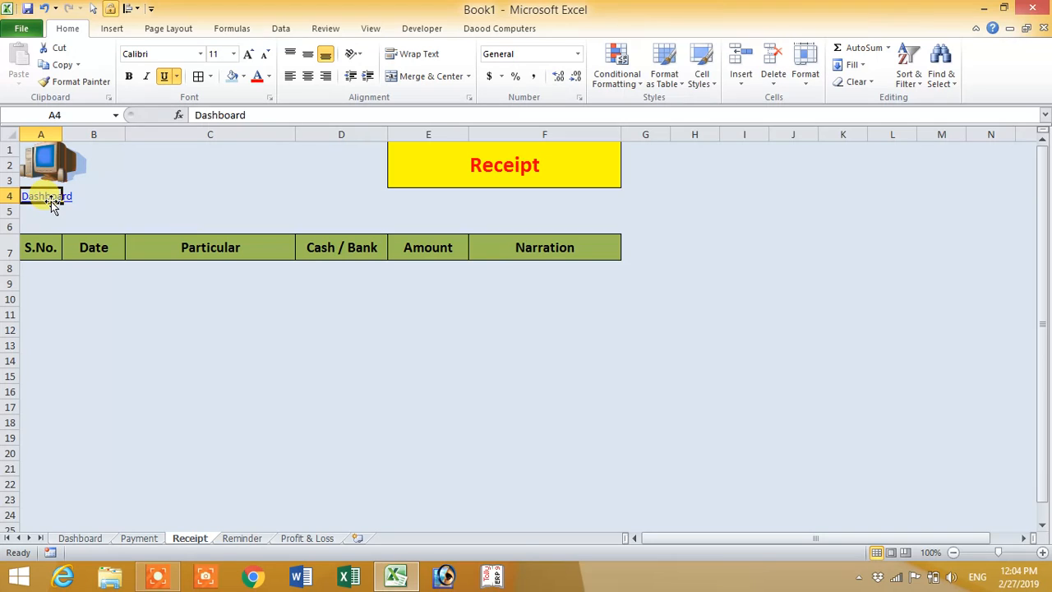
# Step: Test the Dashboard link on the Receipt sheet, and the Payment link with its link back to the Dashboard
pyautogui.click(50, 201)
pyautogui.click(274, 252)
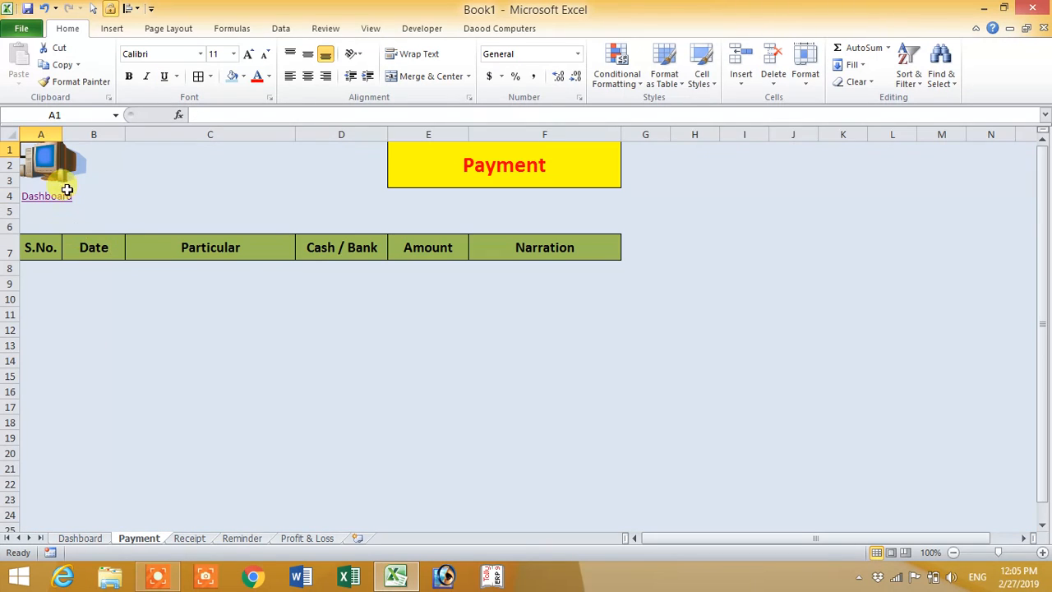
pyautogui.click(48, 199)
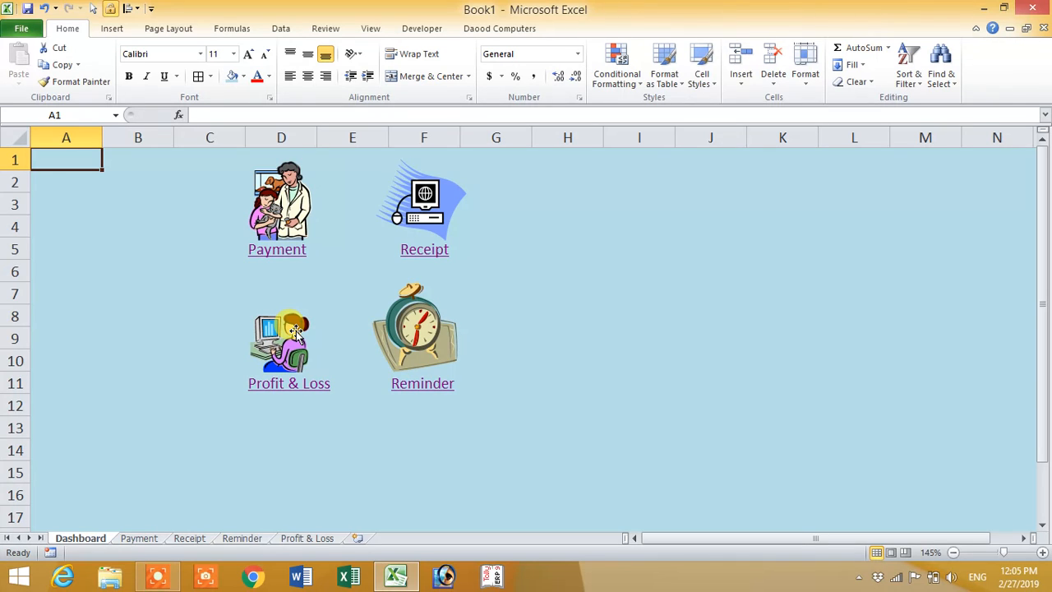
pyautogui.click(860, 579)
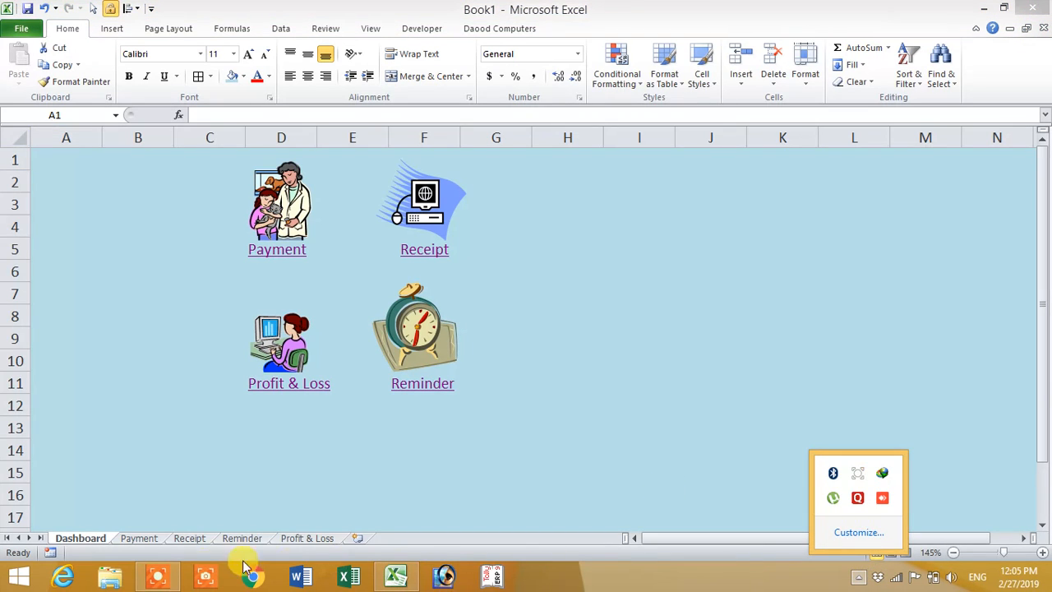
pyautogui.click(161, 577)
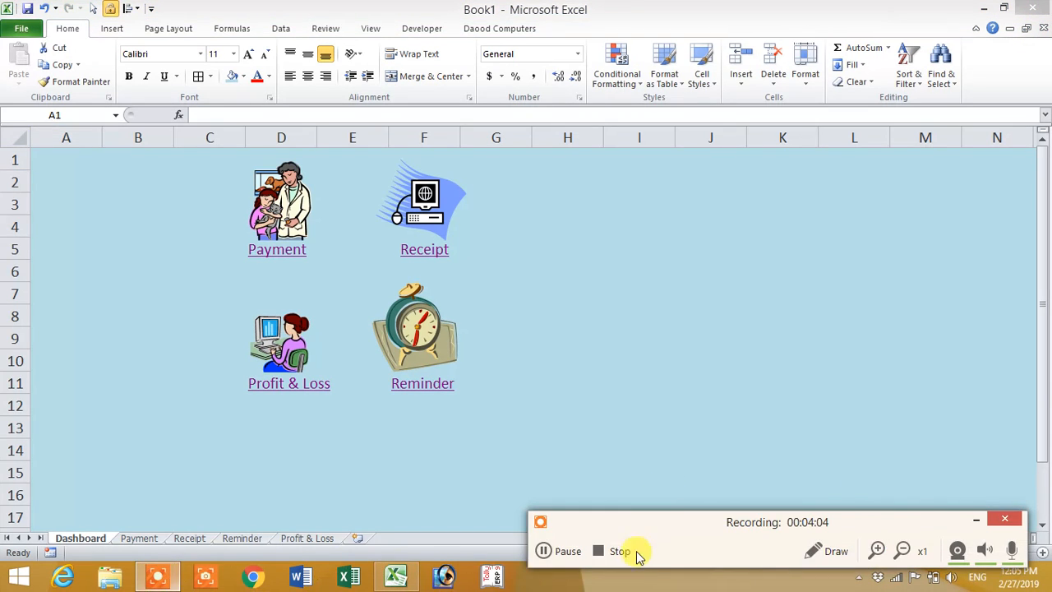
pyautogui.click(869, 550)
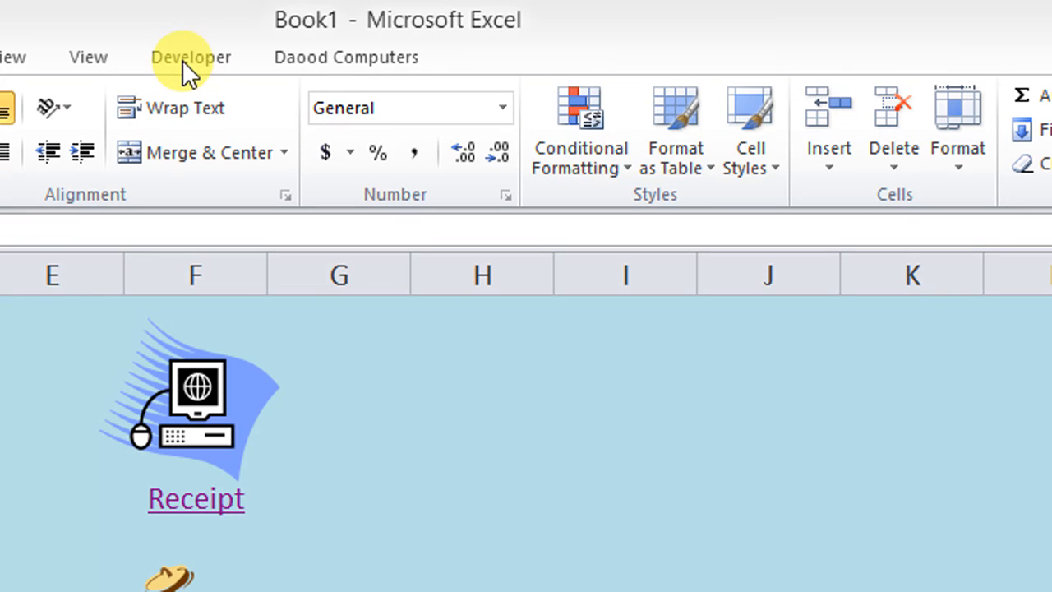
# Step: View the Developer commands, and look at where the ribbon customization settings list the main tabs
pyautogui.click(182, 60)
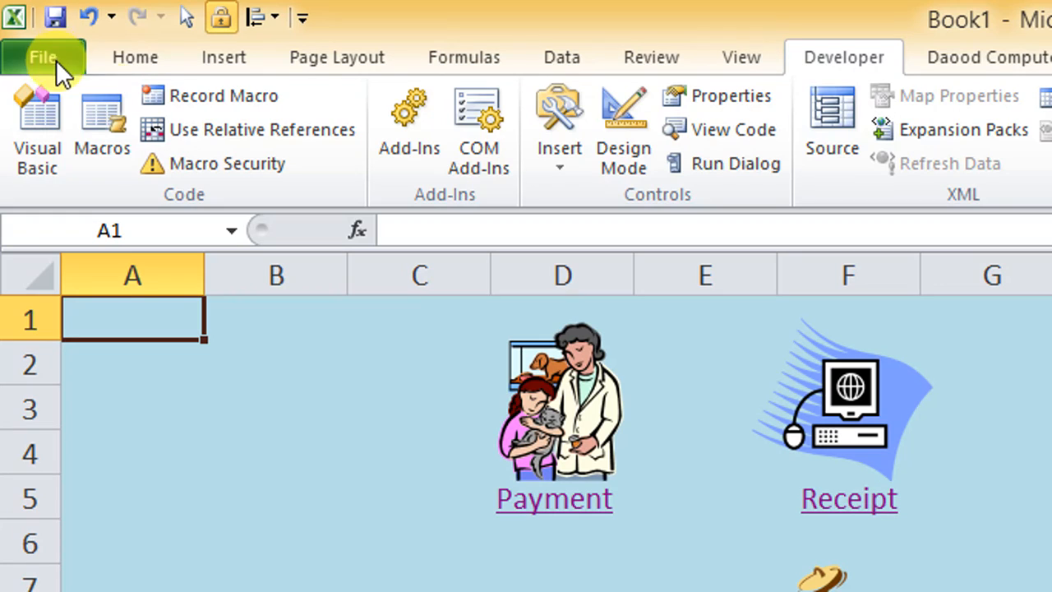
pyautogui.click(123, 59)
pyautogui.rightClick(192, 88)
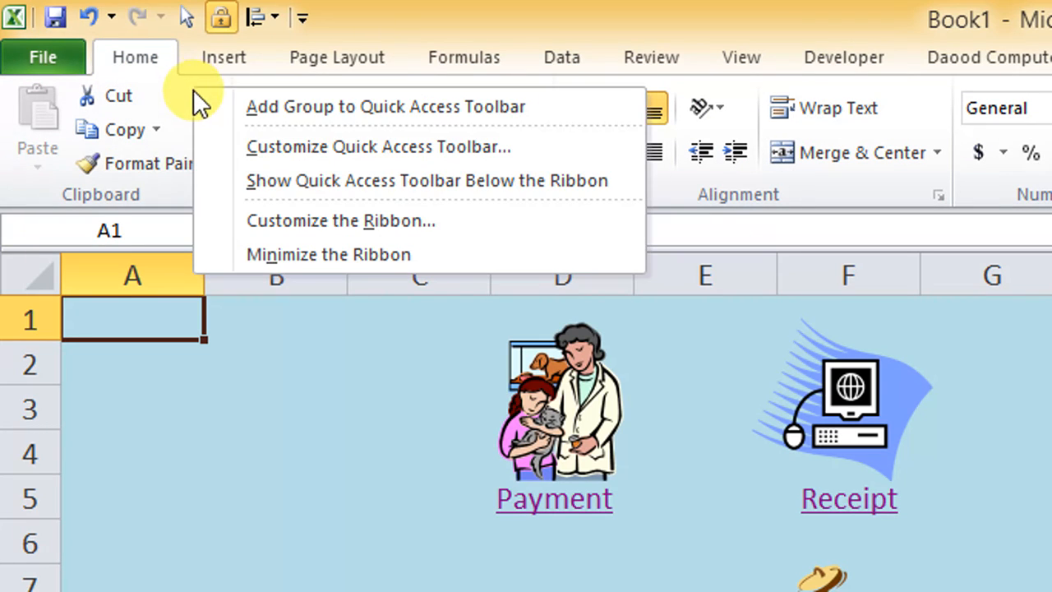
pyautogui.click(333, 208)
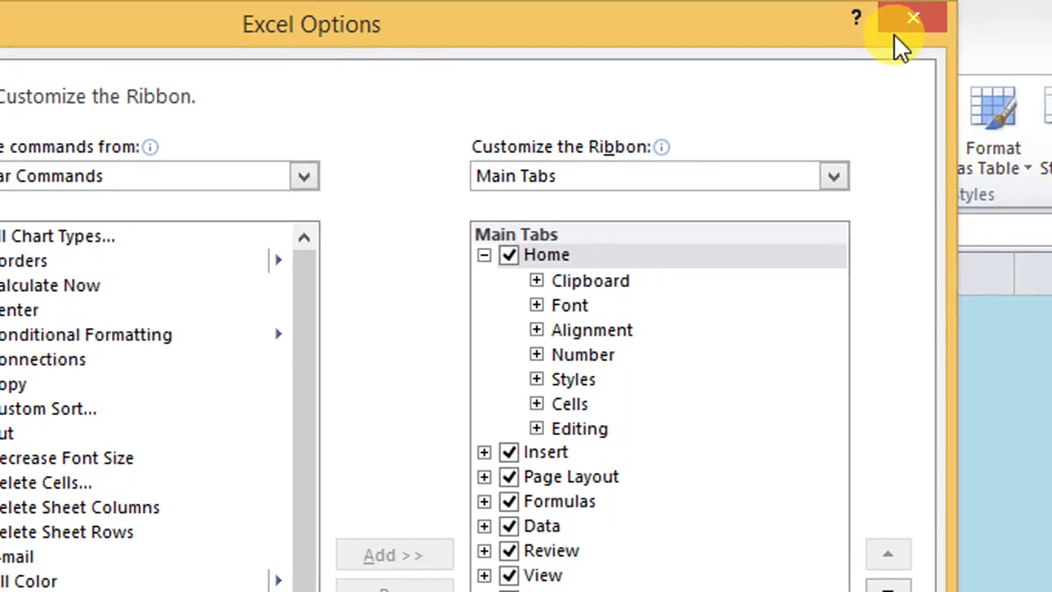
pyautogui.click(1011, 0)
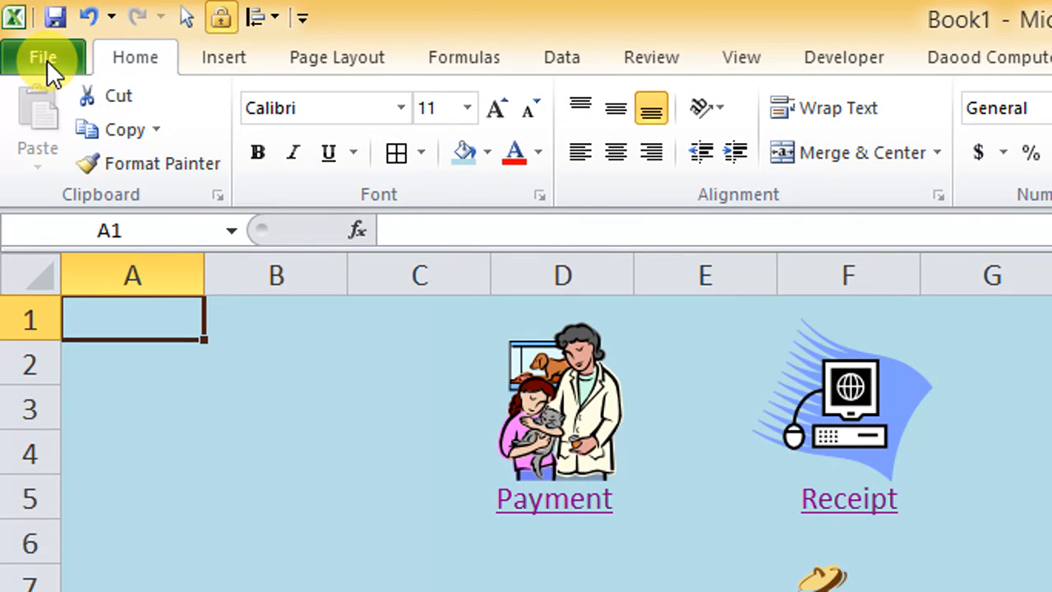
# Step: Hide the Developer tab through the Customize Ribbon settings in Excel Options
pyautogui.click(47, 60)
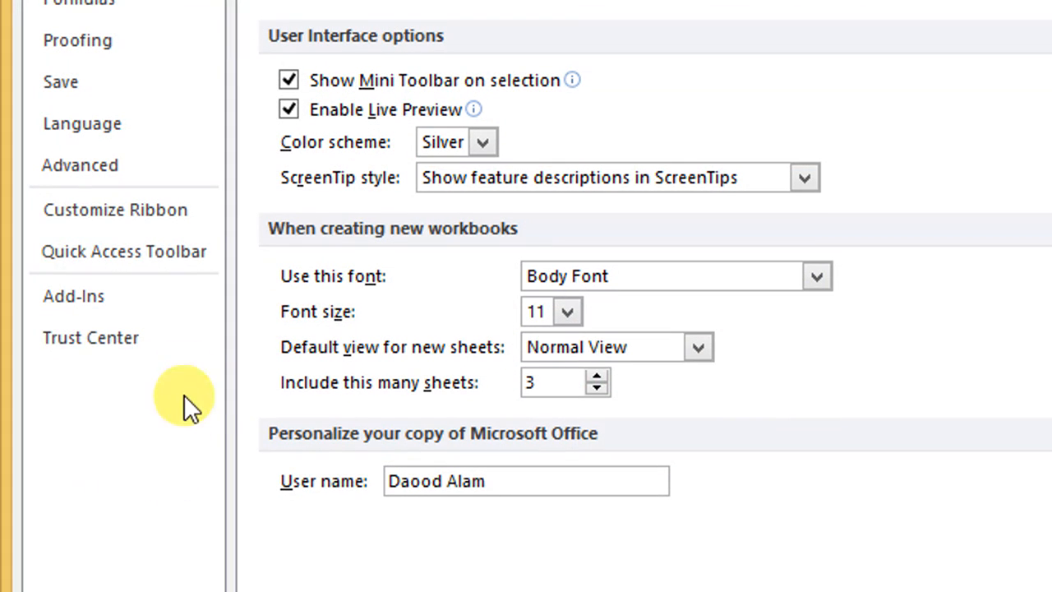
pyautogui.click(164, 215)
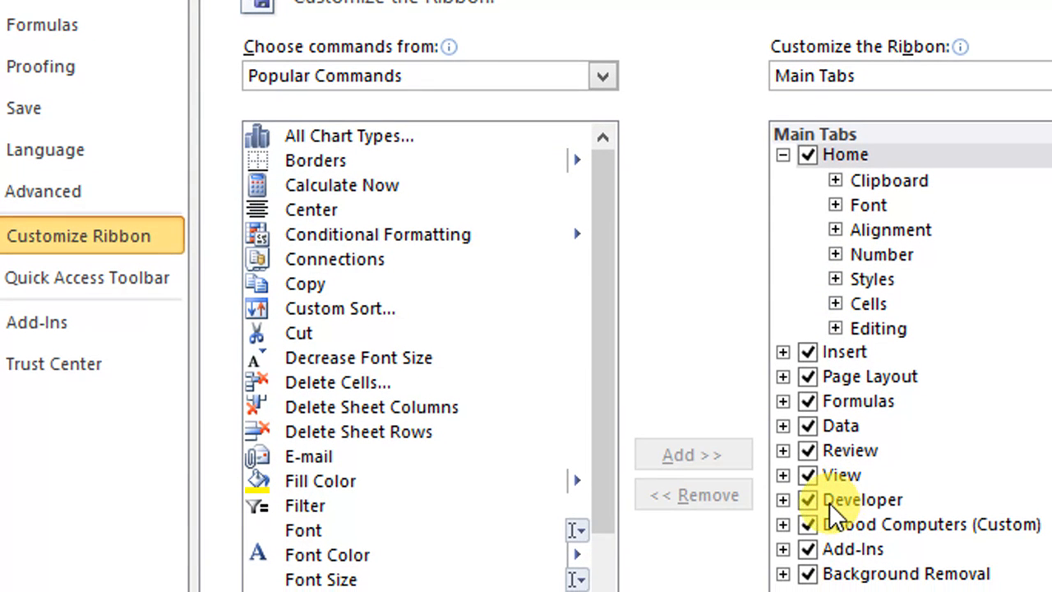
pyautogui.click(819, 511)
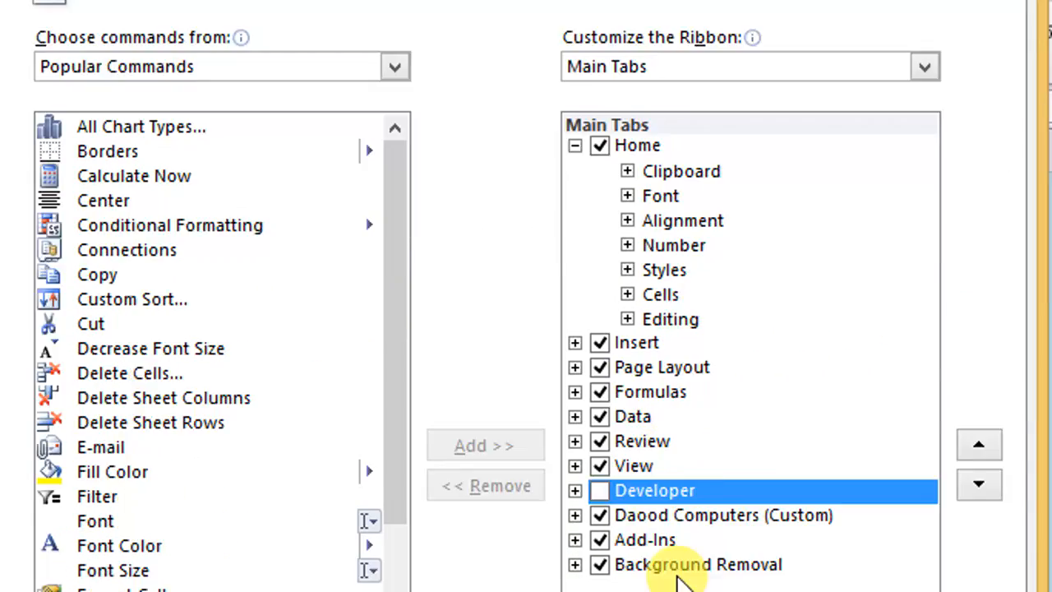
pyautogui.click(826, 539)
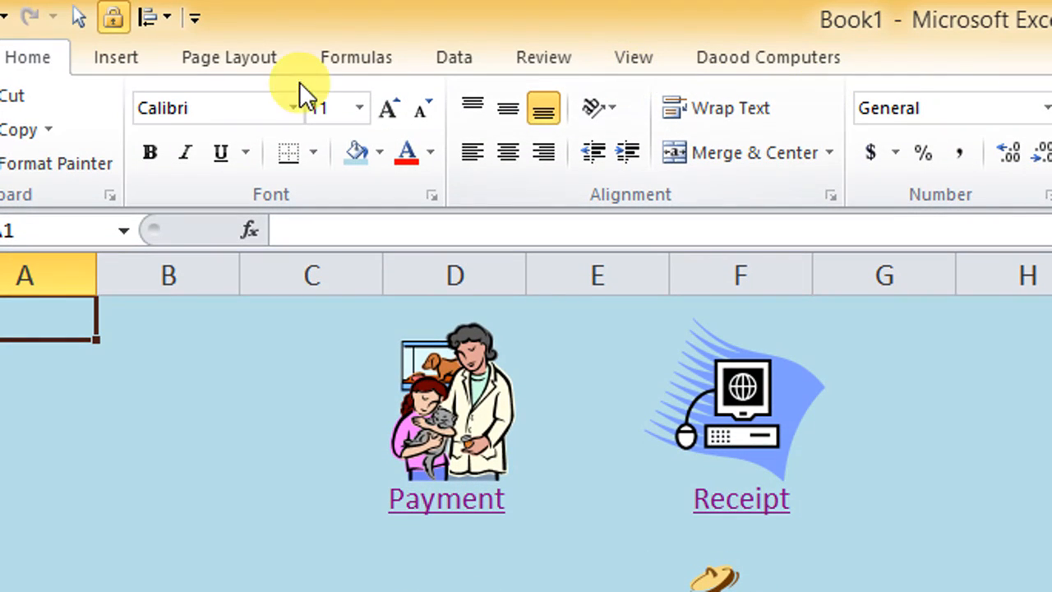
# Step: Enable the Developer tab among the main tabs in the Customize Ribbon settings of Excel Options
pyautogui.click(8, 57)
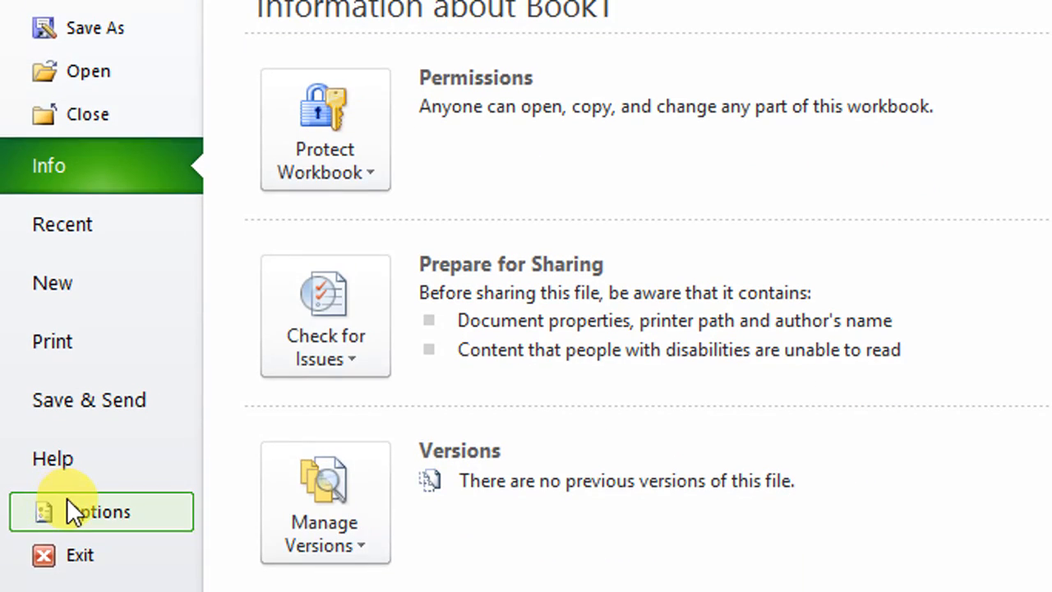
pyautogui.click(67, 497)
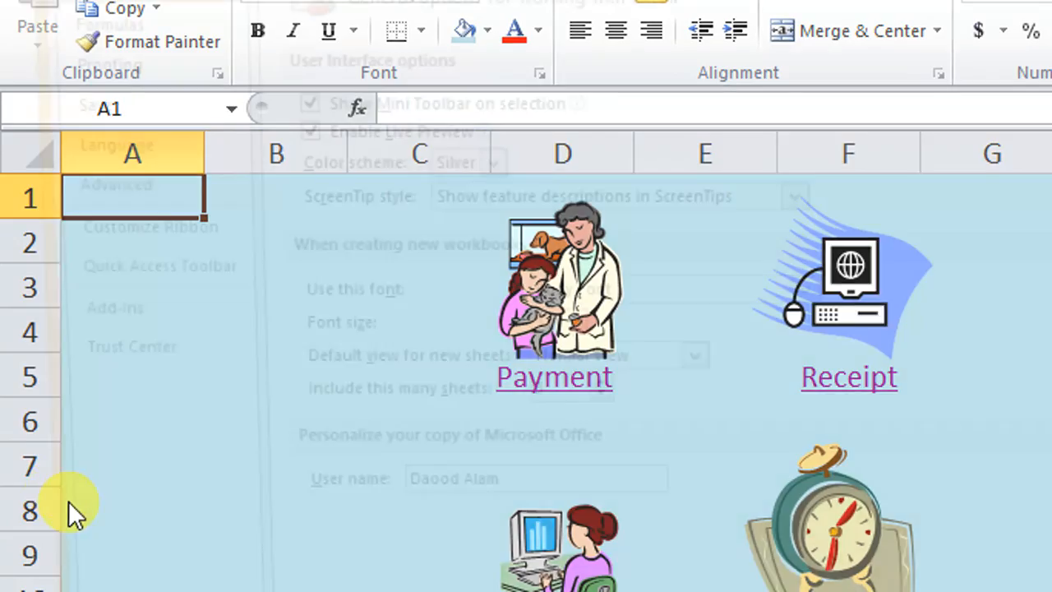
pyautogui.click(181, 185)
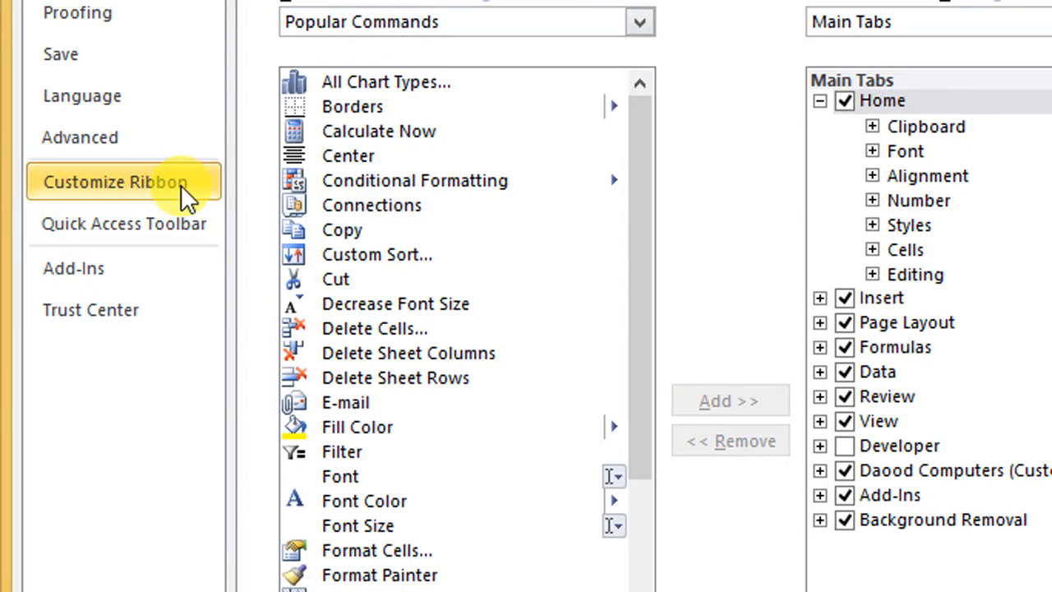
pyautogui.click(844, 447)
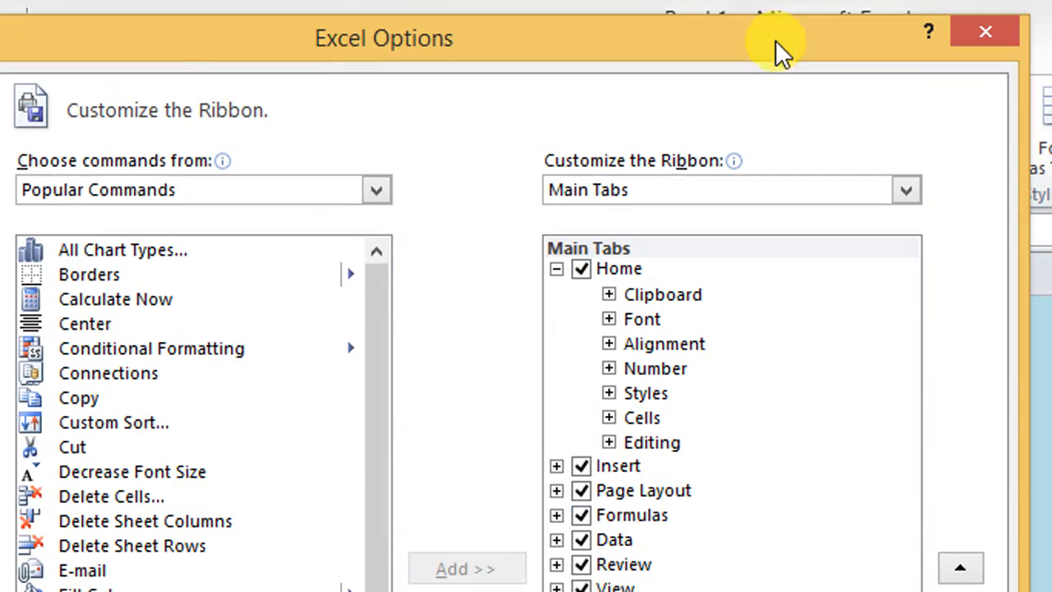
pyautogui.moveTo(775, 66); pyautogui.dragTo(617, 77)
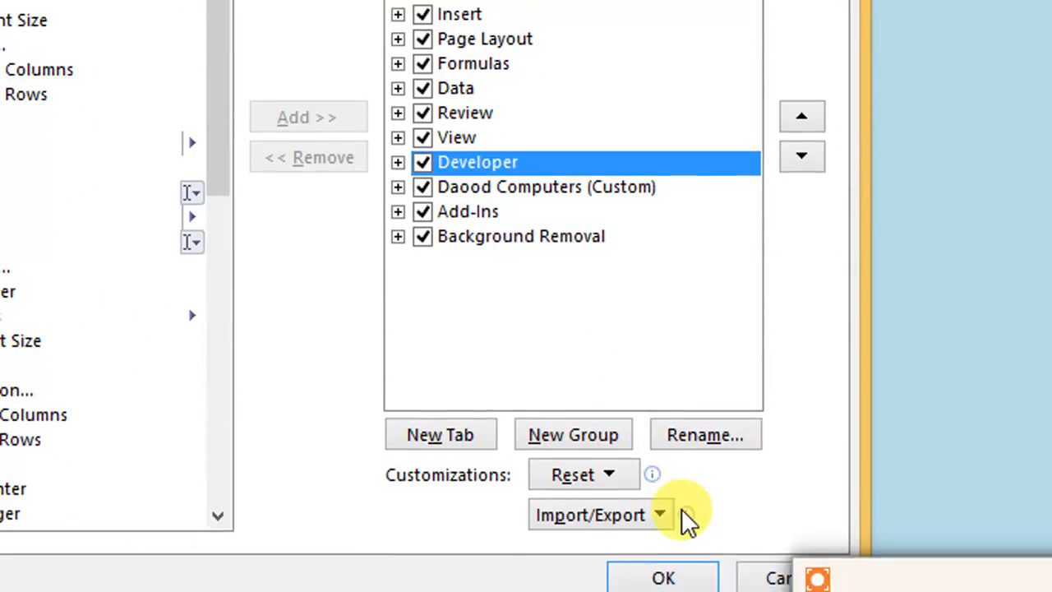
pyautogui.click(678, 577)
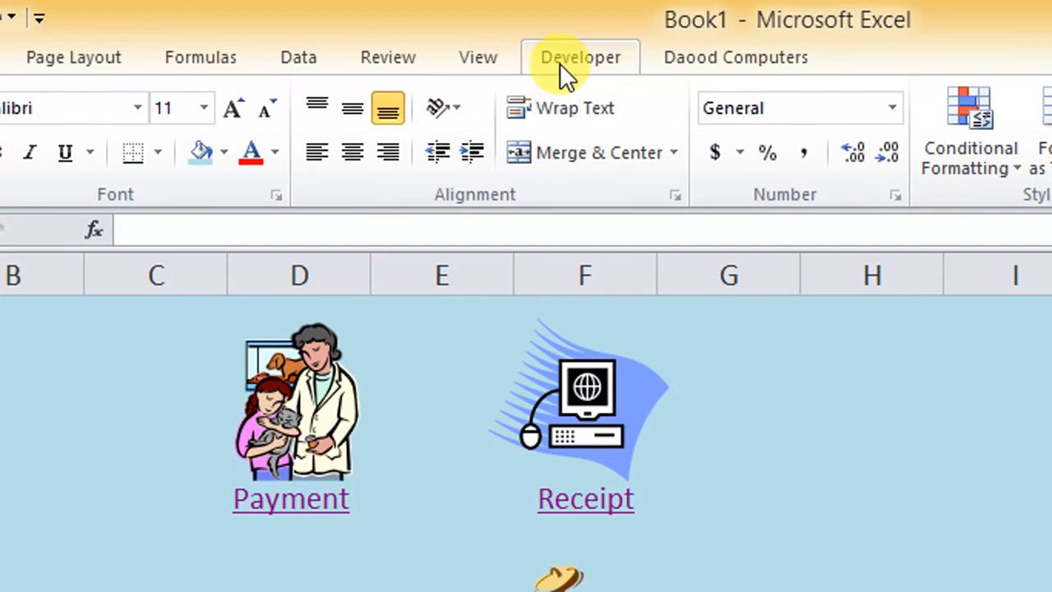
# Step: Open the Visual Basic editor and insert a new module into the Book1 project
pyautogui.click(561, 64)
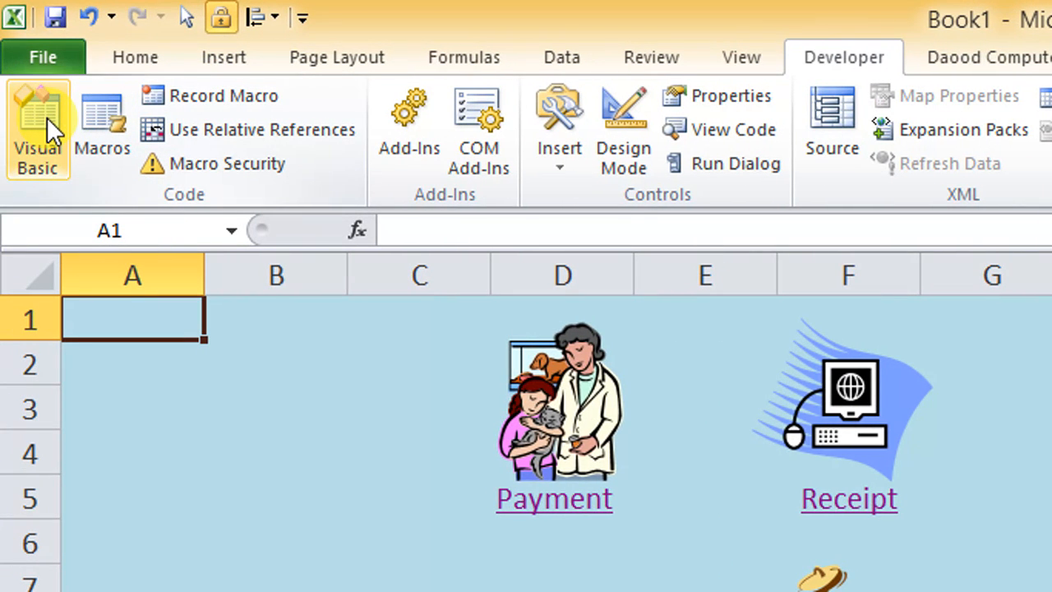
pyautogui.click(47, 116)
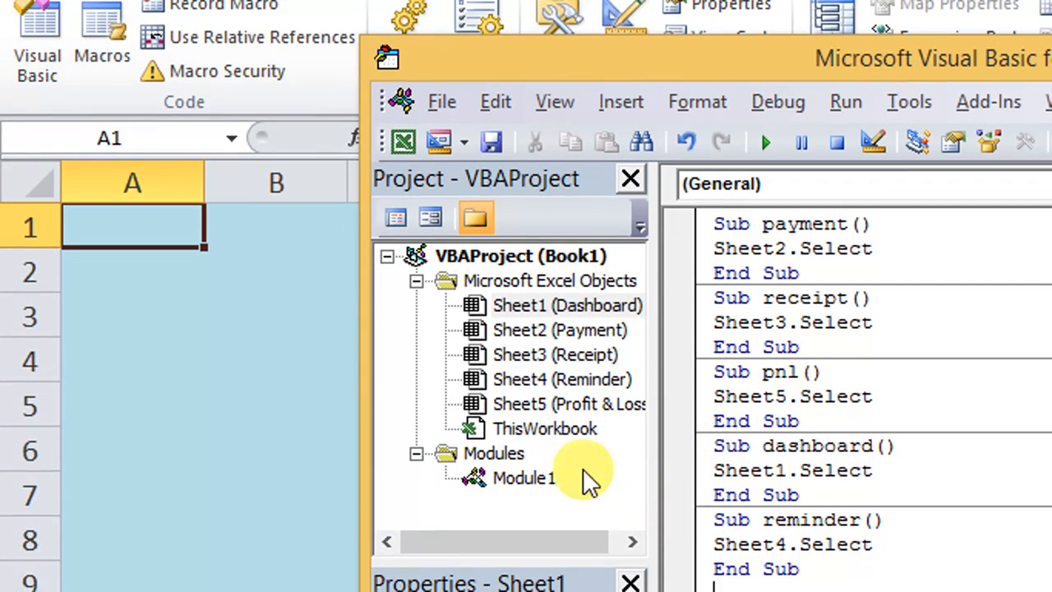
pyautogui.click(606, 105)
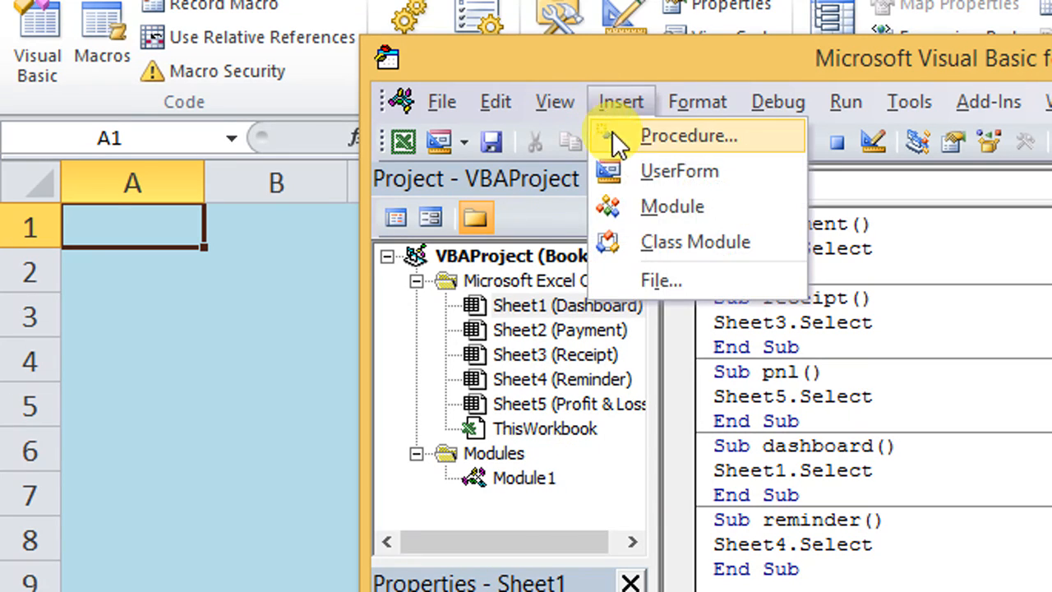
pyautogui.click(706, 216)
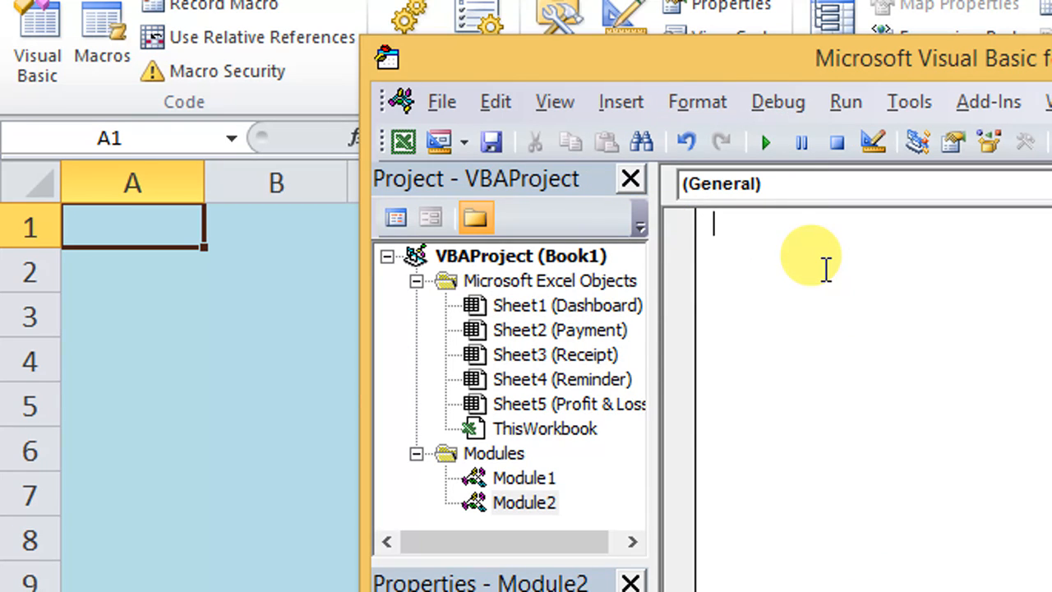
# Step: Write a Sub named dashboard in the new module that runs Sheet1.Select
pyautogui.write('sub ')
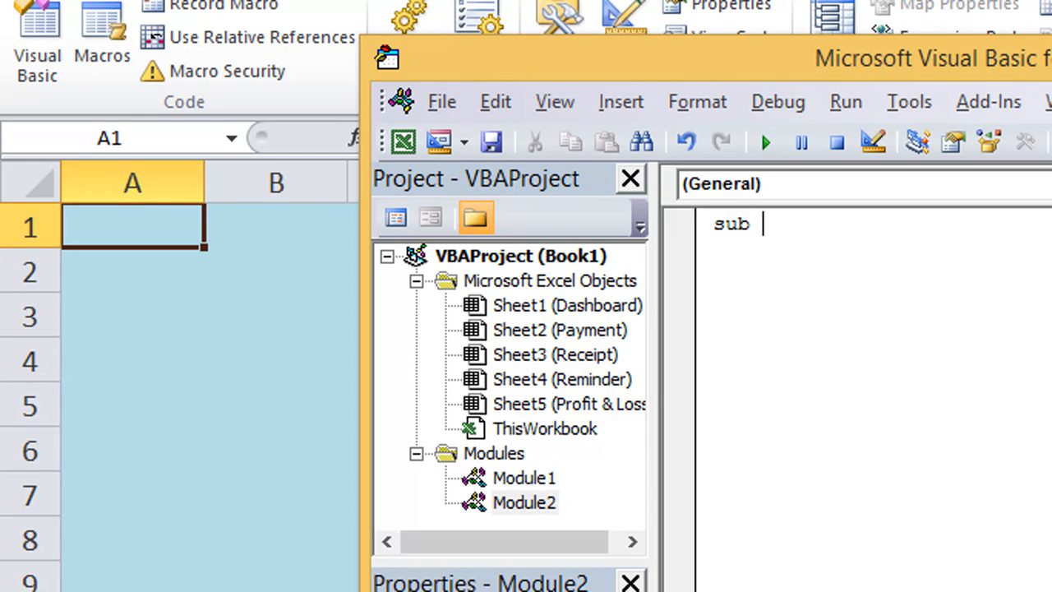
pyautogui.write('dashboard')
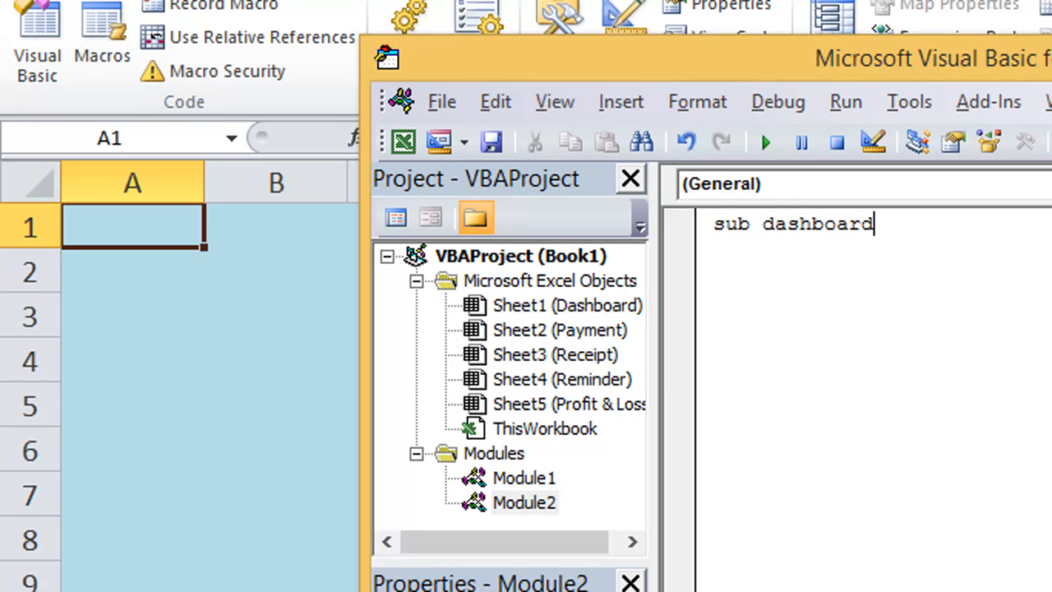
pyautogui.press('Return')
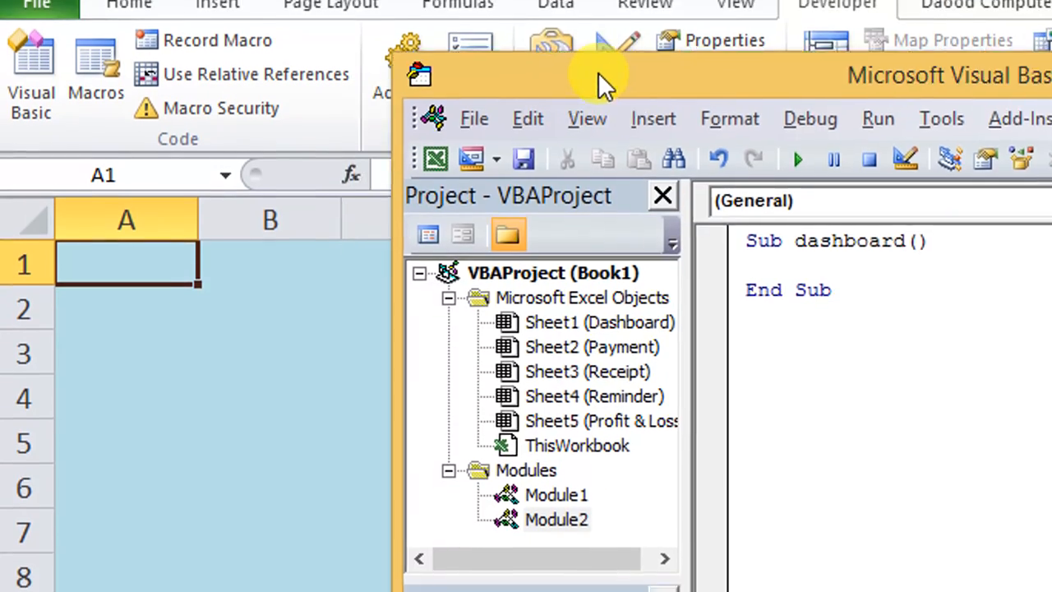
pyautogui.moveTo(599, 72); pyautogui.dragTo(815, 93)
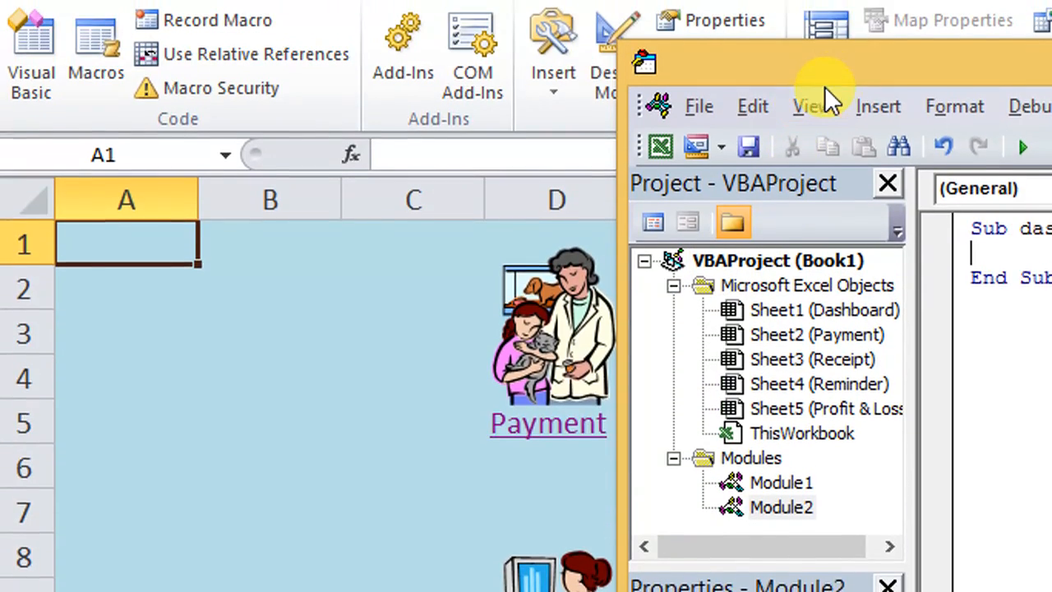
pyautogui.moveTo(824, 76); pyautogui.dragTo(545, 73)
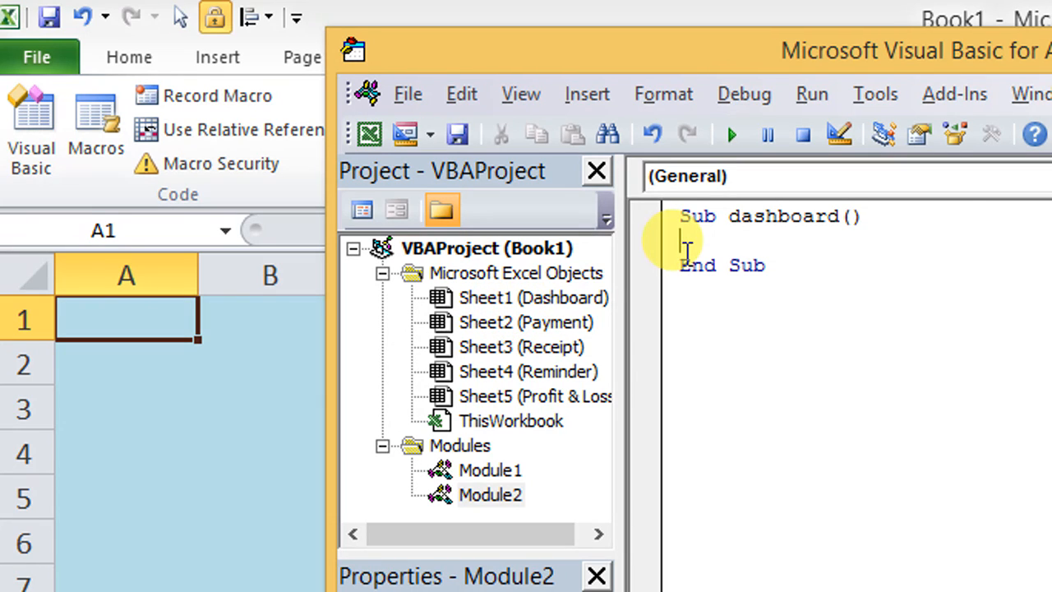
pyautogui.write('shee')
pyautogui.write('t1.')
pyautogui.press('BackSpace')
pyautogui.write('1.se')
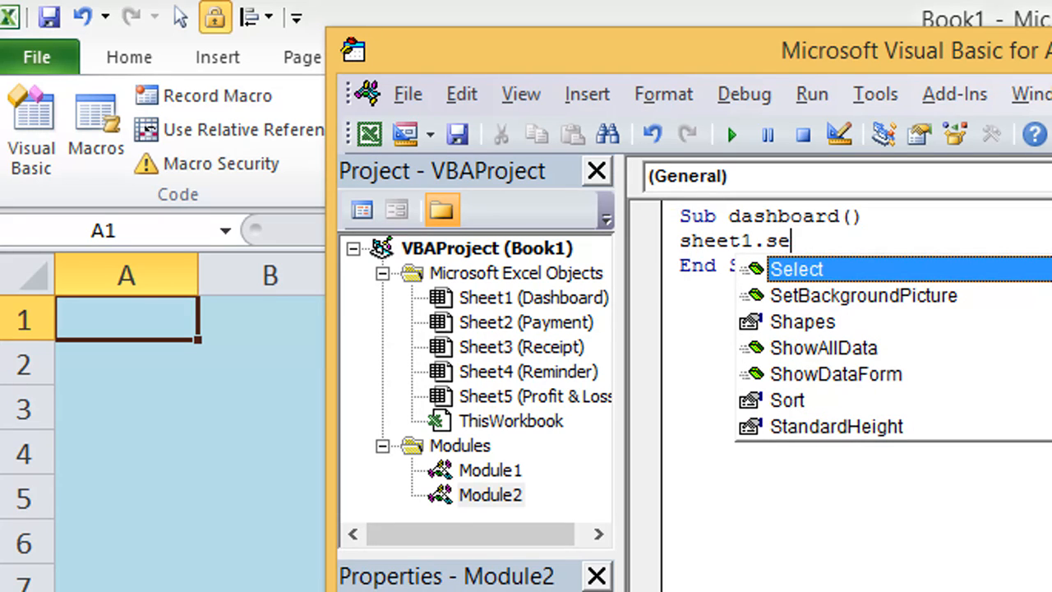
pyautogui.press('Tab')
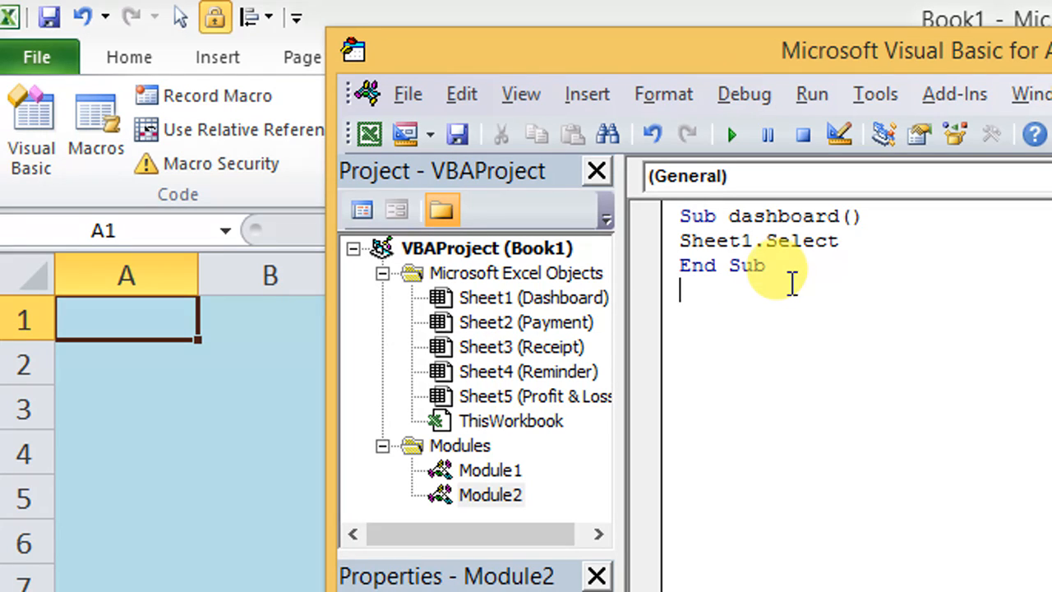
# Step: Add a Sub named payment below the dashboard macro that runs Sheet2.Select, and start a new line after it
pyautogui.write('su')
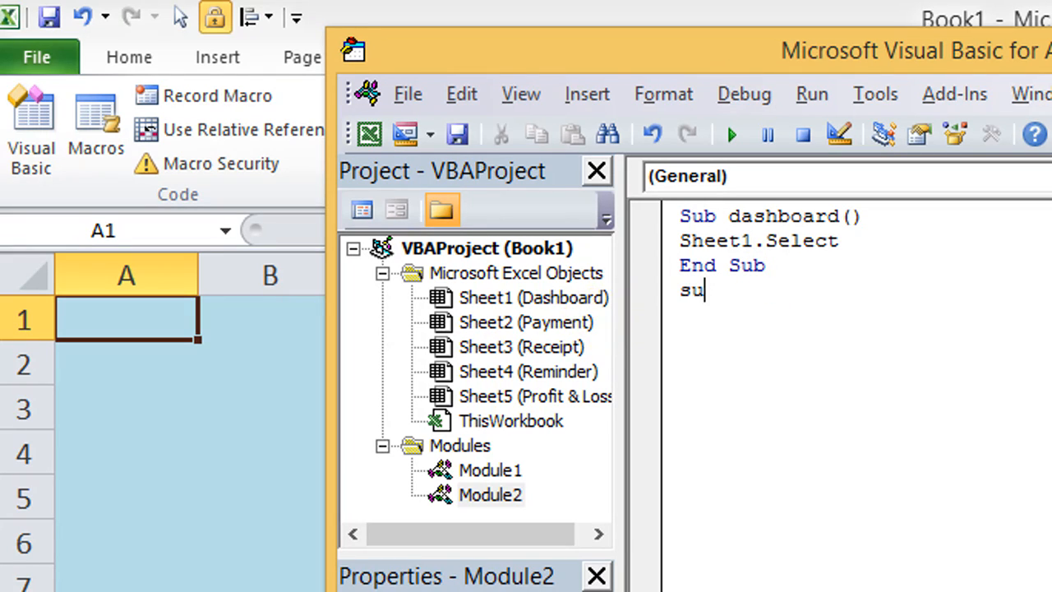
pyautogui.write('b payment')
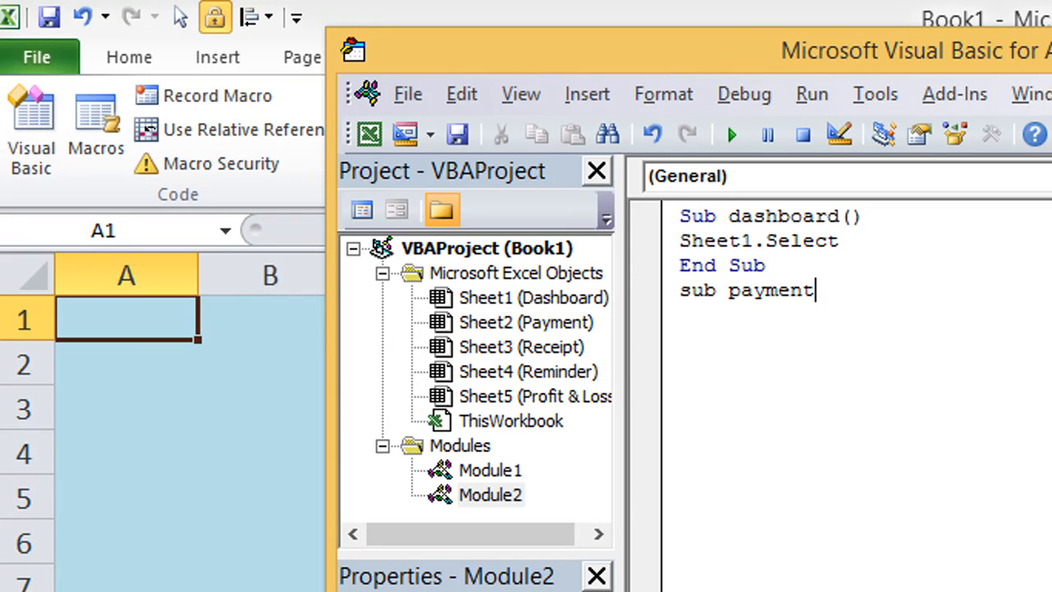
pyautogui.press('Return')
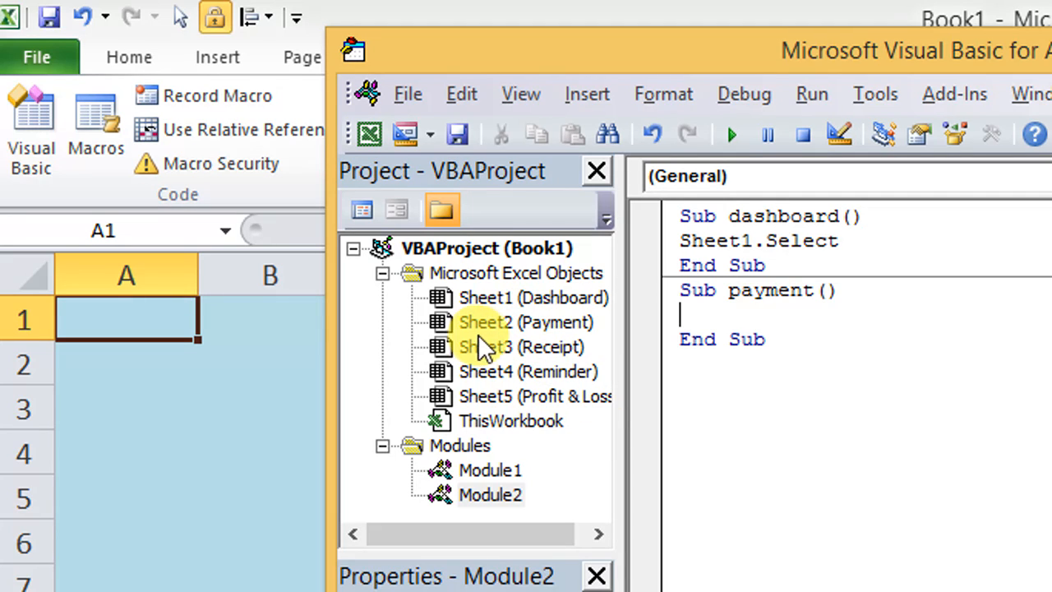
pyautogui.write('s')
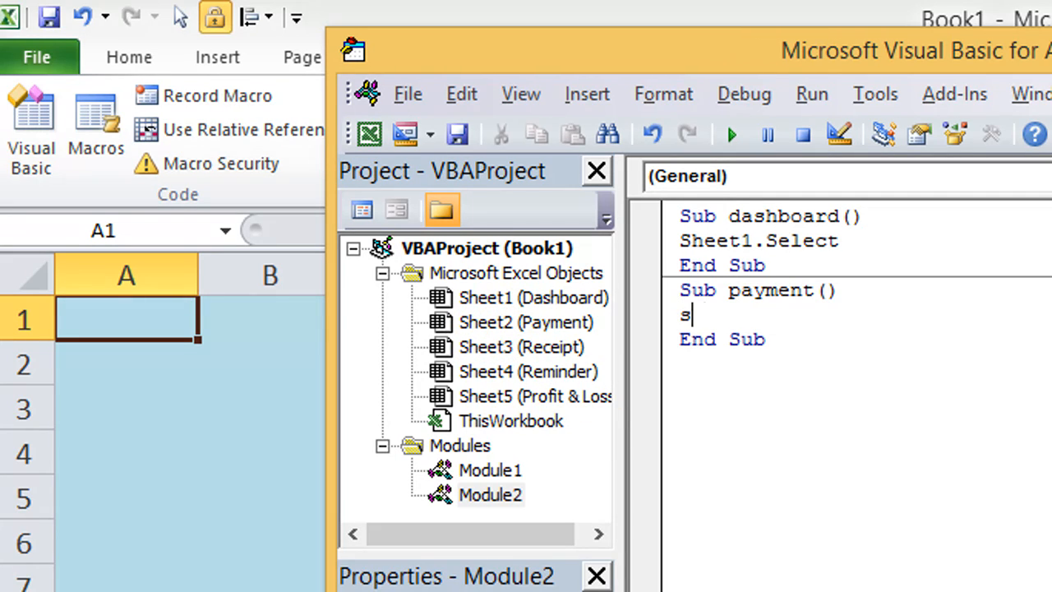
pyautogui.write('heet2.sele')
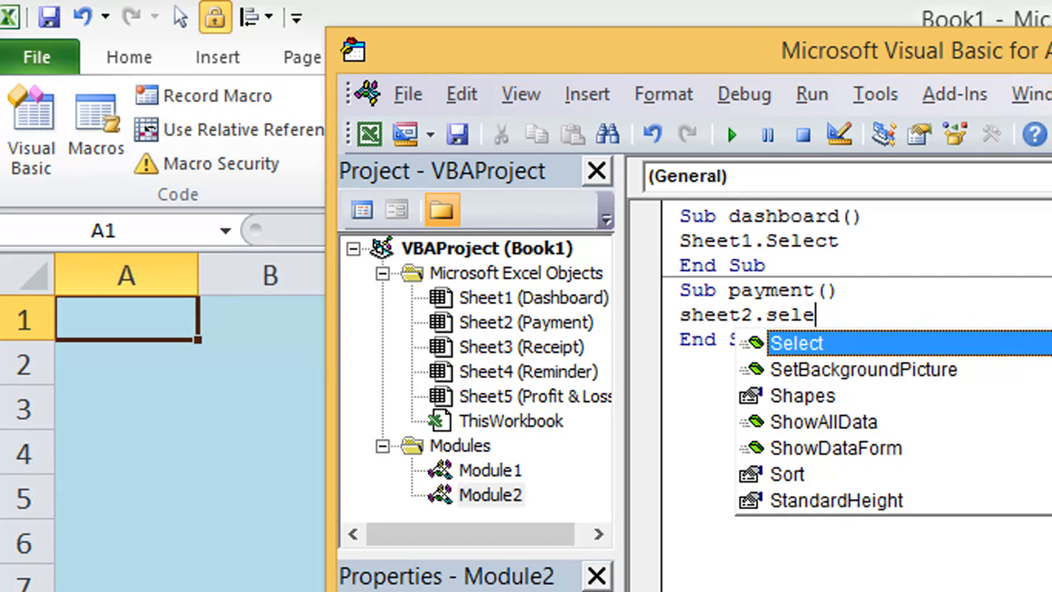
pyautogui.press('Tab')
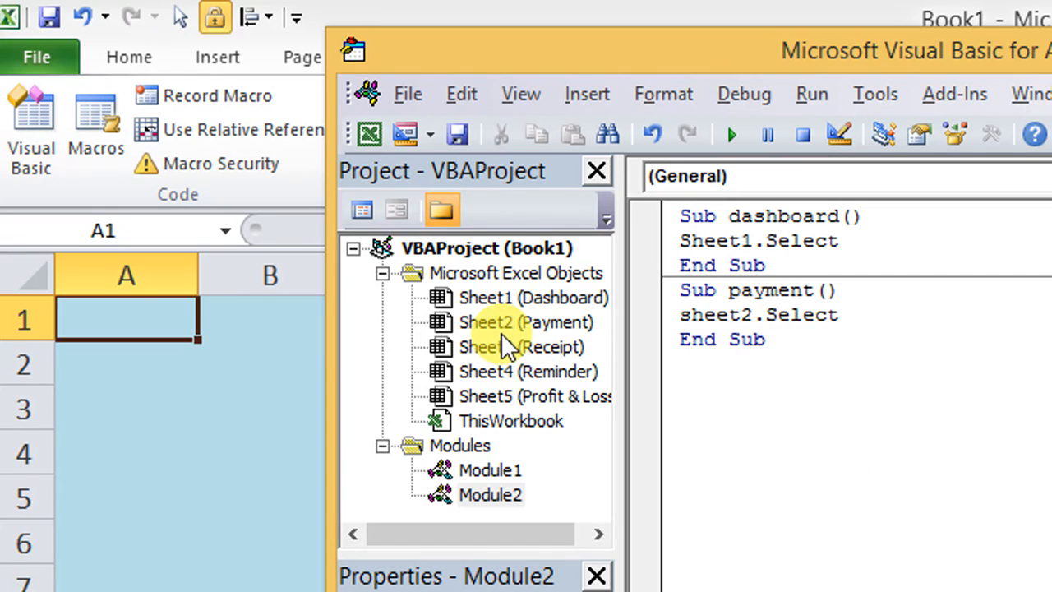
pyautogui.click(762, 339)
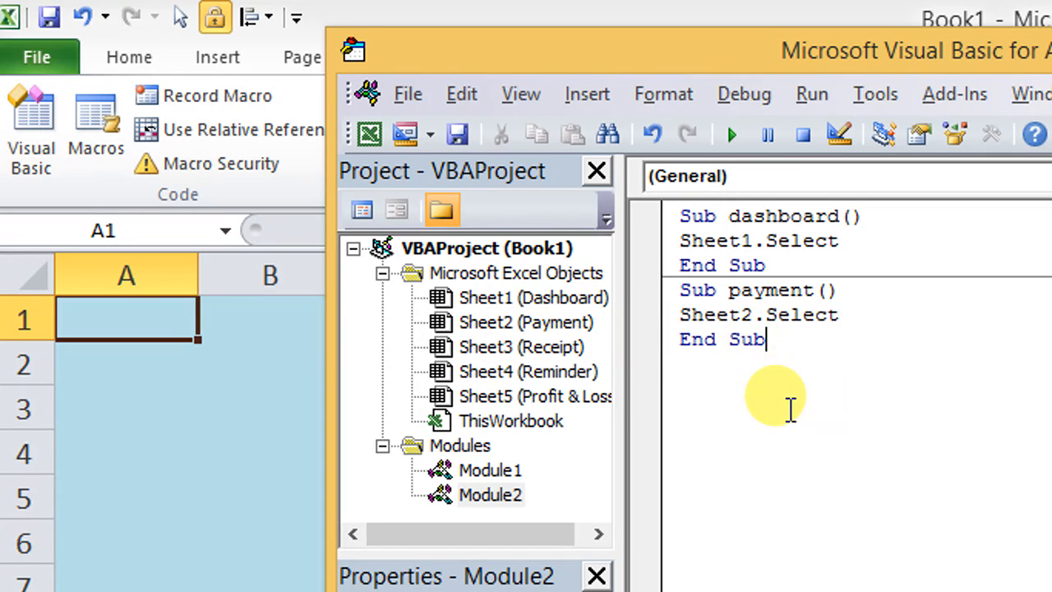
pyautogui.press('Return')
pyautogui.write('sub')
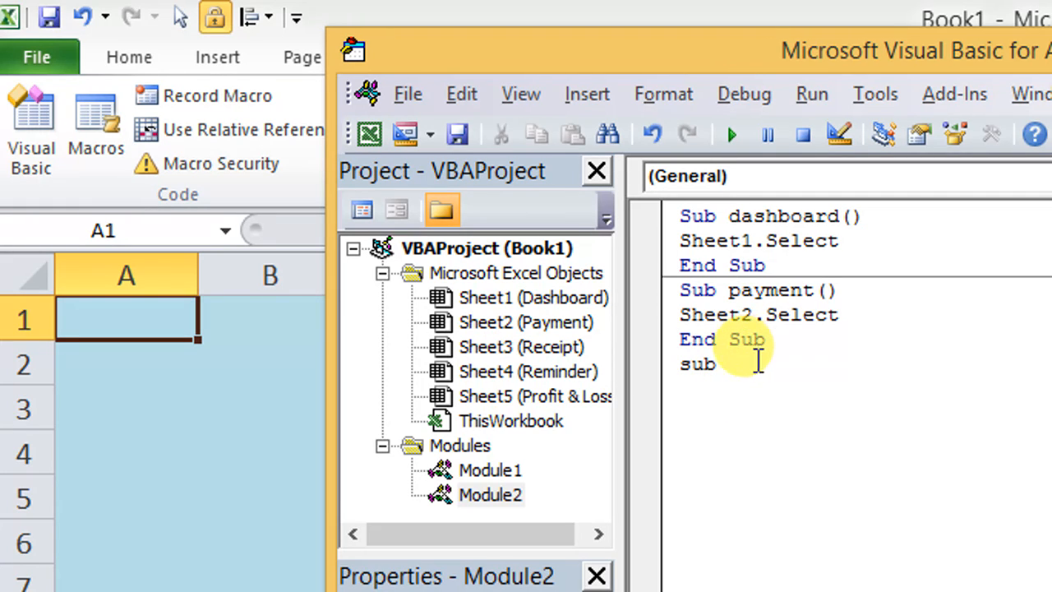
pyautogui.press('BackSpace')
pyautogui.press('BackSpace')
pyautogui.press('BackSpace')
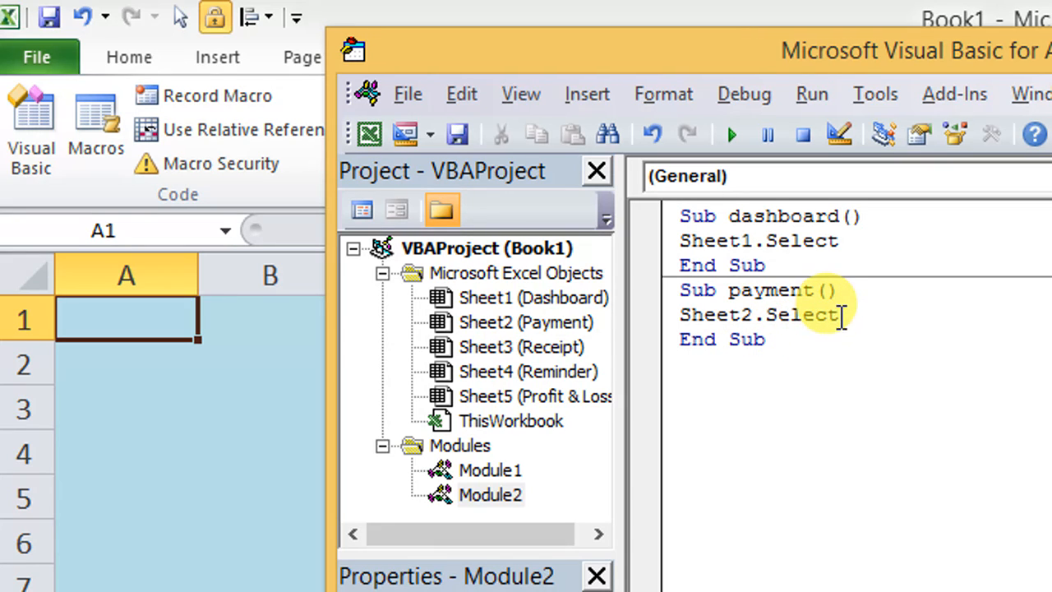
pyautogui.moveTo(705, 314); pyautogui.dragTo(688, 350)
pyautogui.click(797, 341)
pyautogui.click(767, 369)
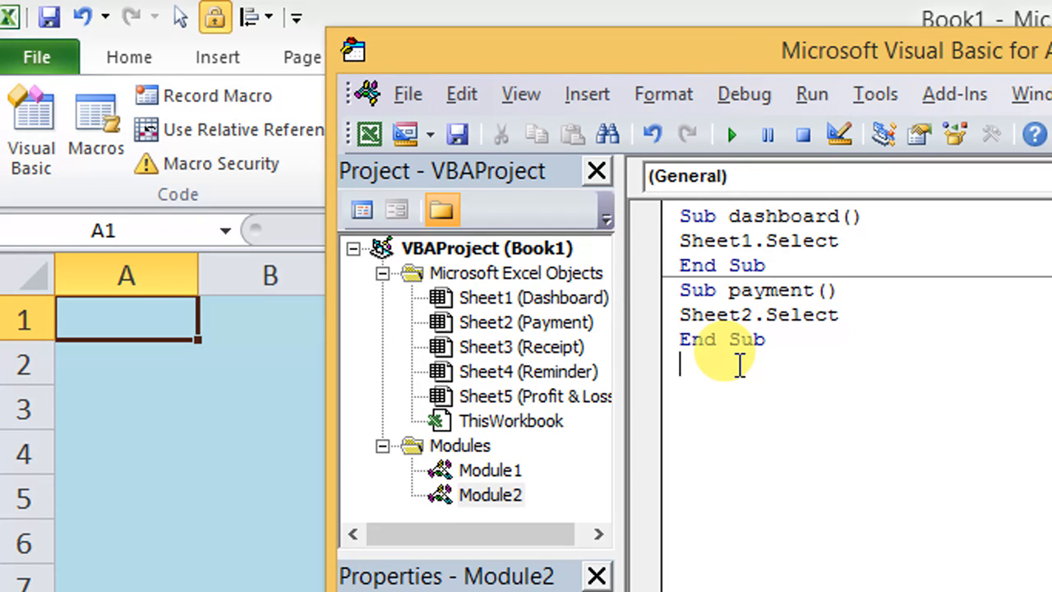
# Step: Add a Sub named Receipt below the payment macro that runs Sheet3.Select, and start a new line after it
pyautogui.write('sub')
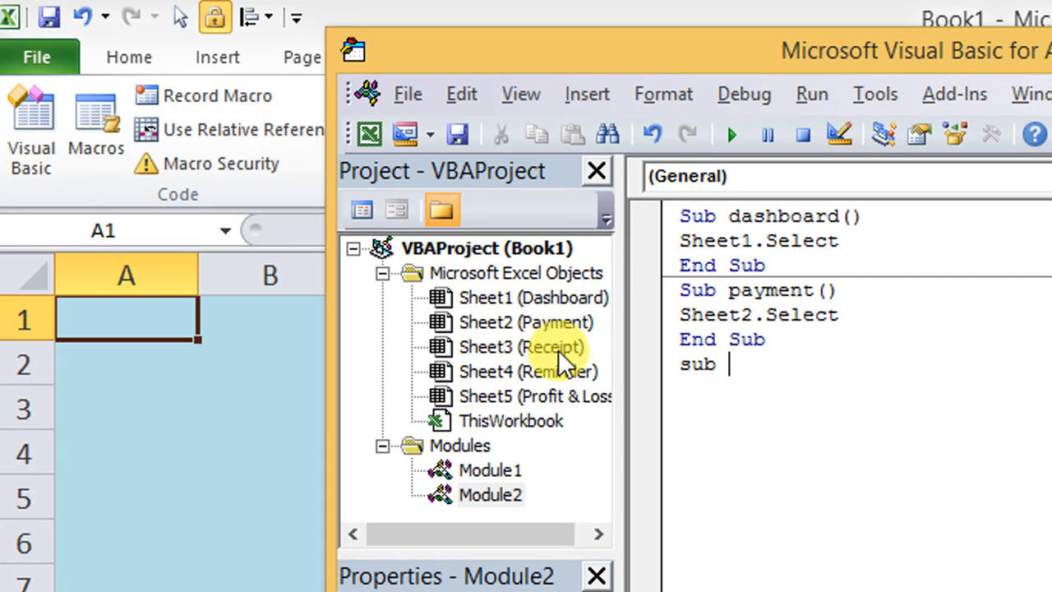
pyautogui.write('R')
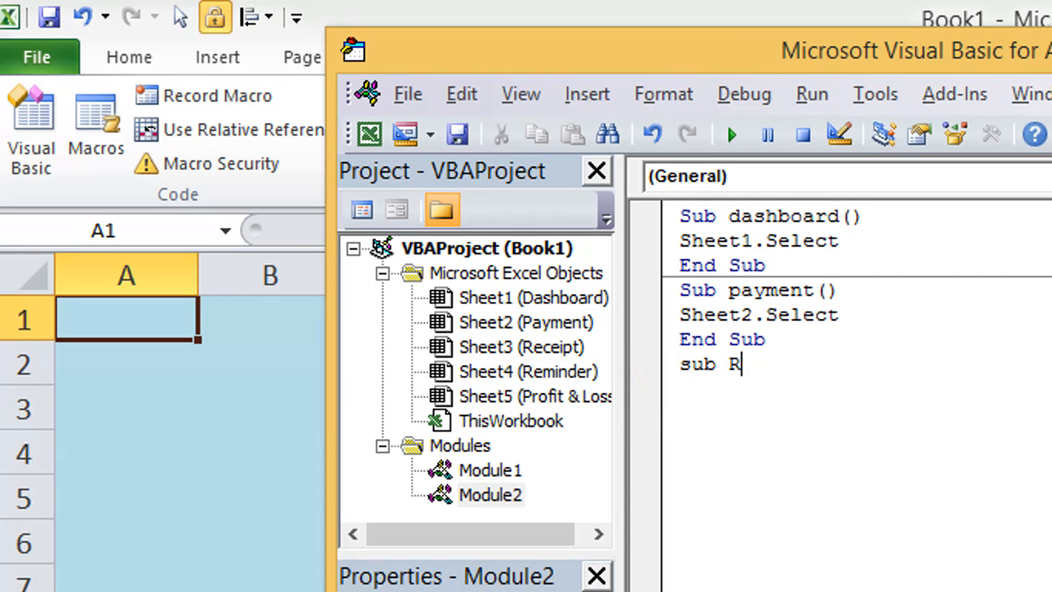
pyautogui.write('eceipt')
pyautogui.press('Return')
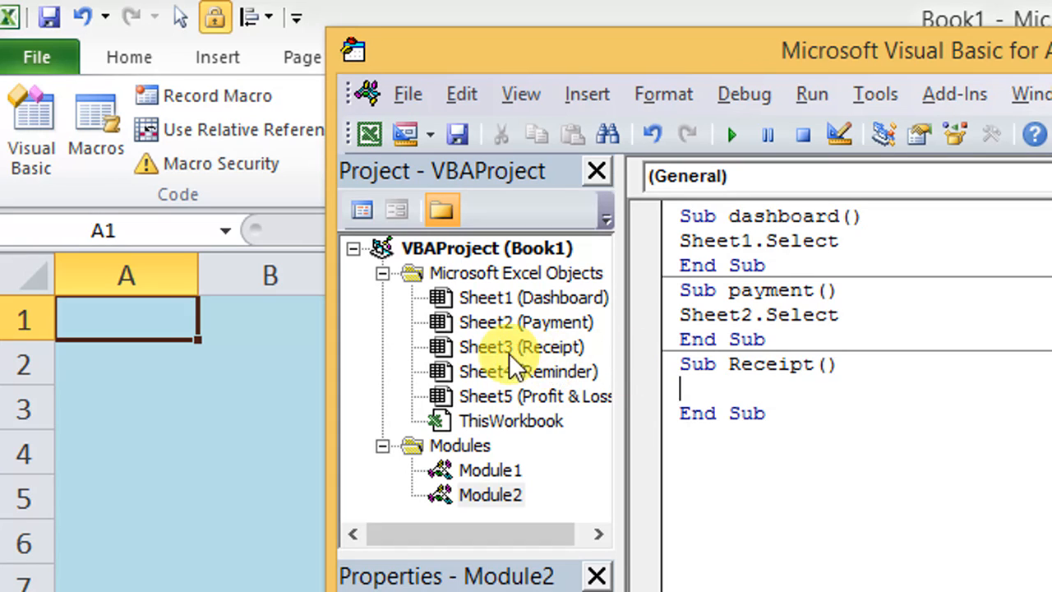
pyautogui.write('she')
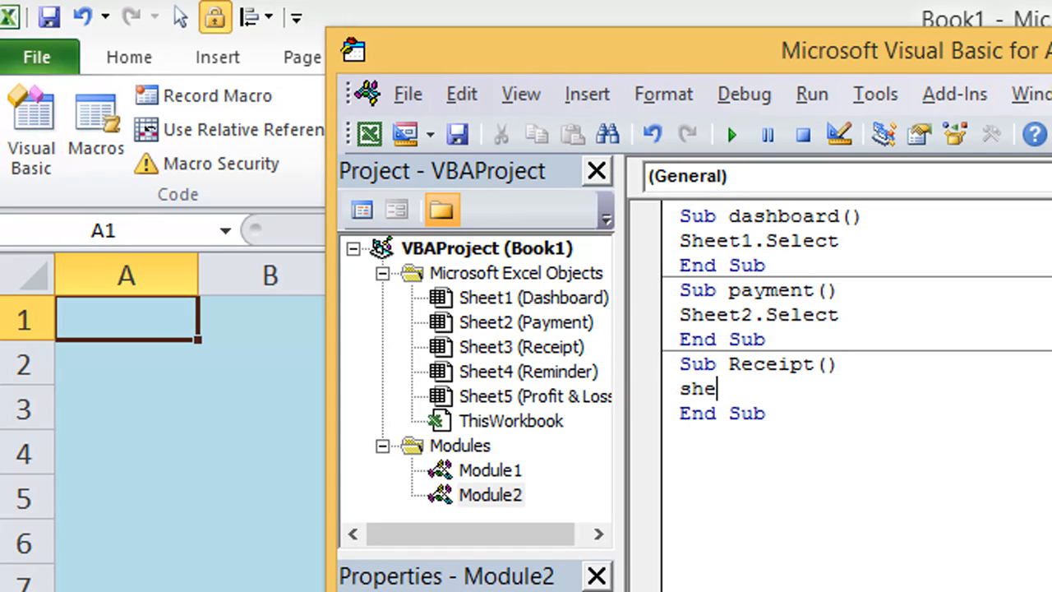
pyautogui.write('e3.sele')
pyautogui.press('BackSpace')
pyautogui.write('le')
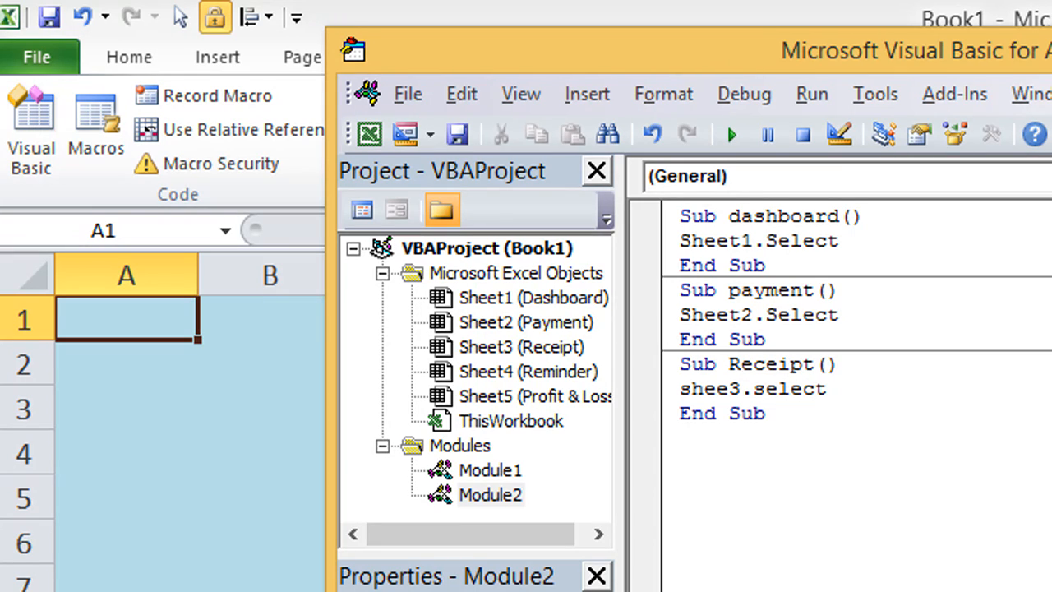
pyautogui.press('BackSpace')
pyautogui.press('BackSpace')
pyautogui.press('BackSpace')
pyautogui.press('BackSpace')
pyautogui.press('BackSpace')
pyautogui.press('BackSpace')
pyautogui.press('BackSpace')
pyautogui.press('BackSpace')
pyautogui.write('t3.se')
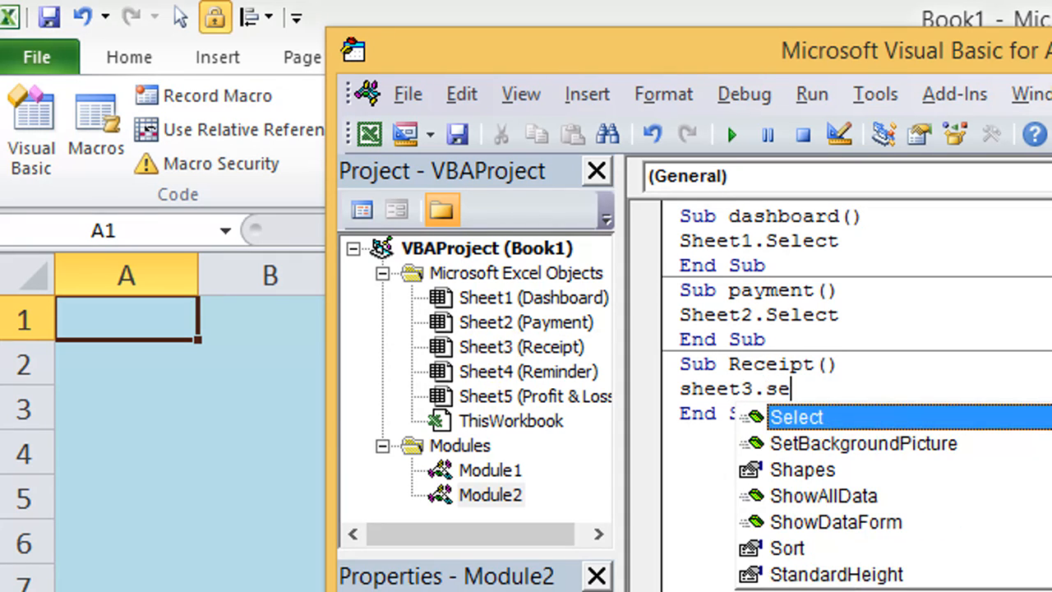
pyautogui.press('Tab')
pyautogui.press('Down')
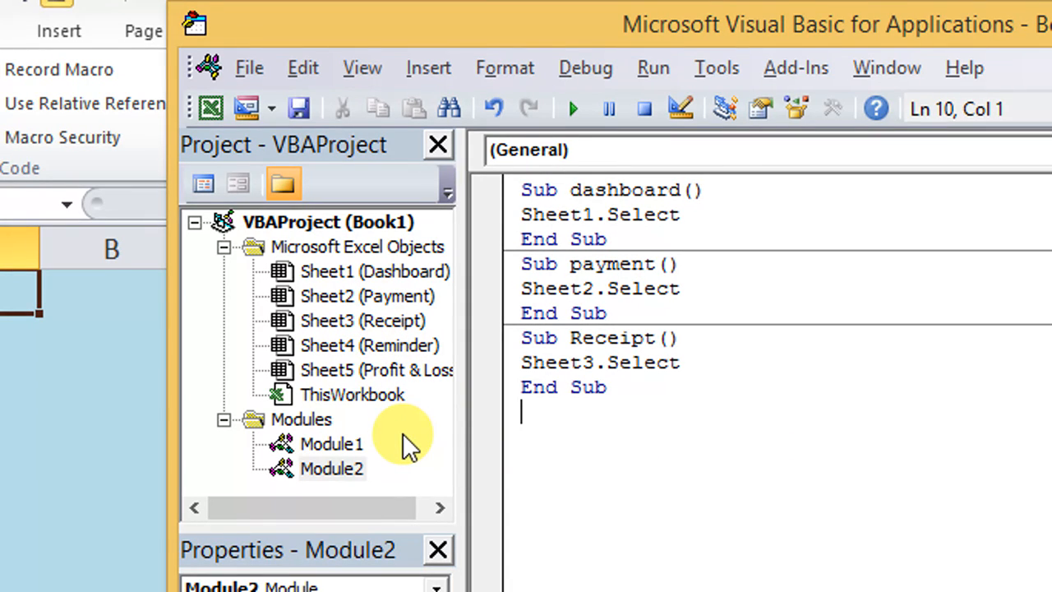
# Step: Add a Sub named Reminder below the Receipt macro that runs Sheet4.Select
pyautogui.write('sub')
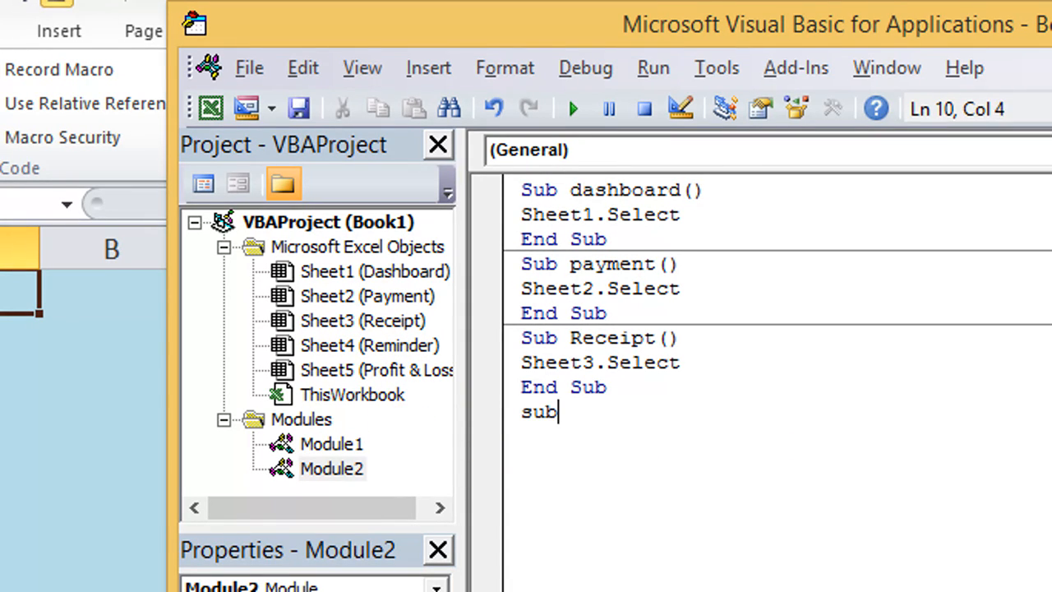
pyautogui.write(' reminder')
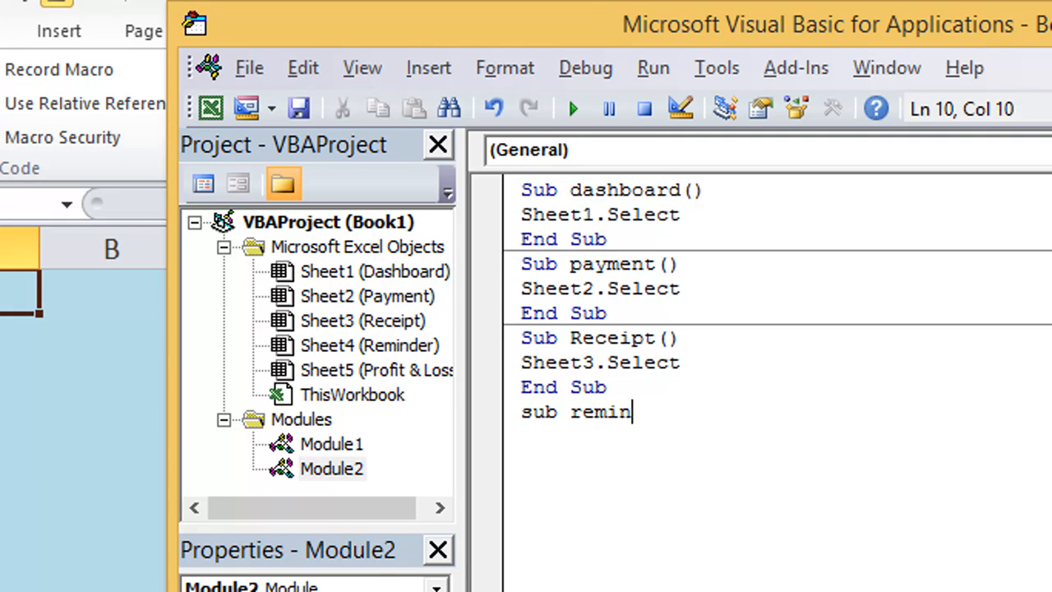
pyautogui.press('BackSpace')
pyautogui.press('BackSpace')
pyautogui.press('BackSpace')
pyautogui.press('BackSpace')
pyautogui.press('BackSpace')
pyautogui.press('BackSpace')
pyautogui.press('BackSpace')
pyautogui.press('BackSpace')
pyautogui.write('Rec')
pyautogui.press('BackSpace')
pyautogui.write('minder')
pyautogui.press('Return')
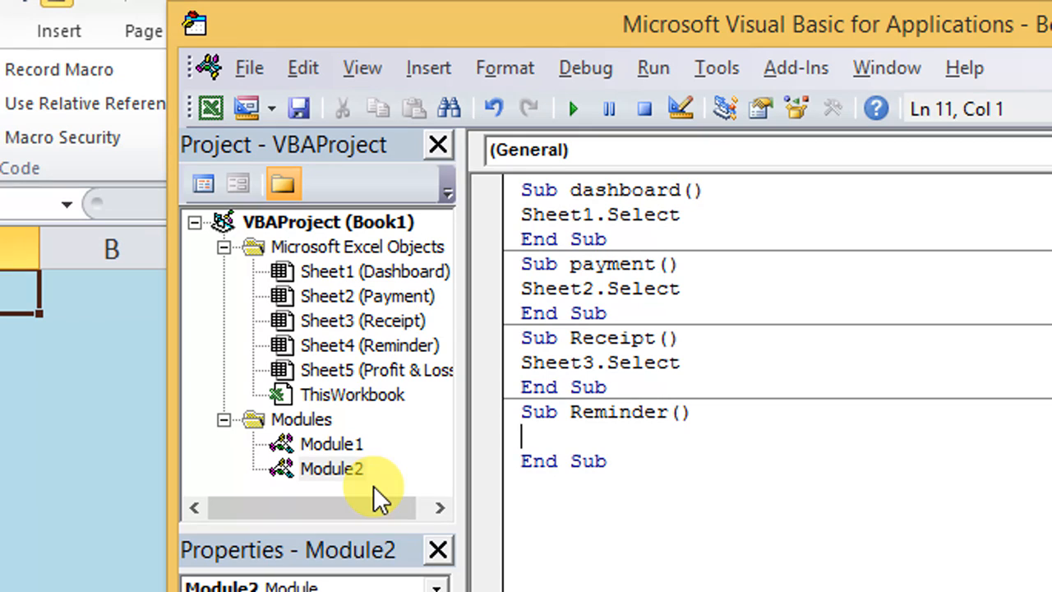
pyautogui.write('sheet4.s')
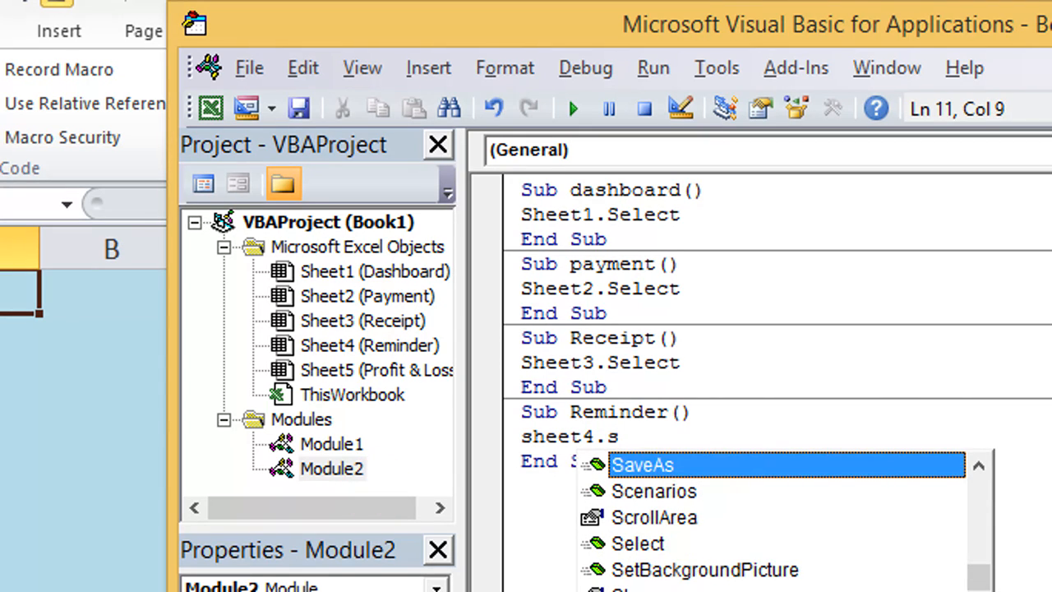
pyautogui.write('elect')
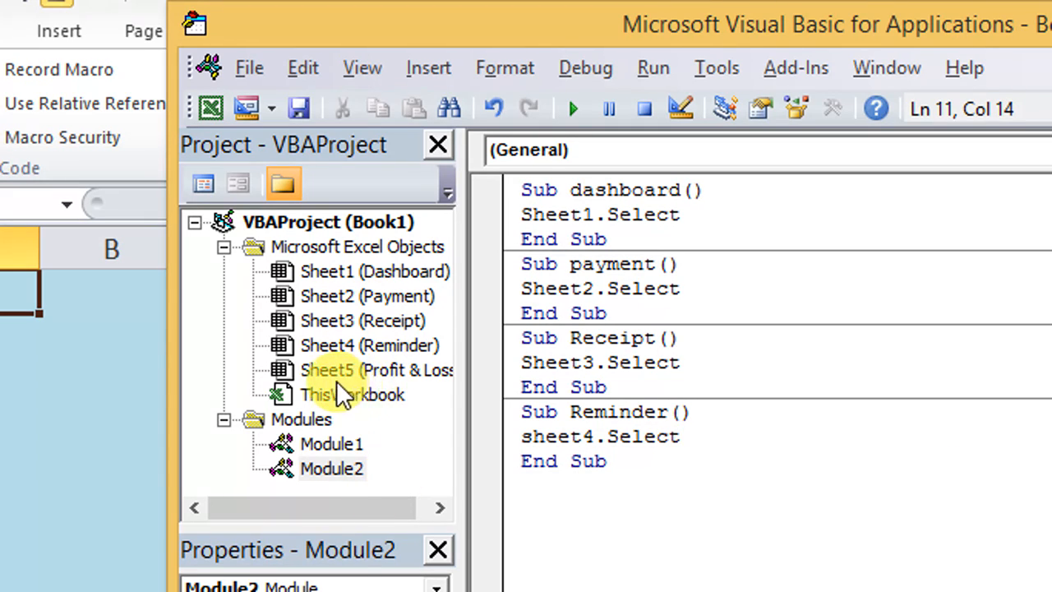
# Step: Add a Sub named pnl below the Reminder macro that runs Sheet5.Select
pyautogui.click(621, 465)
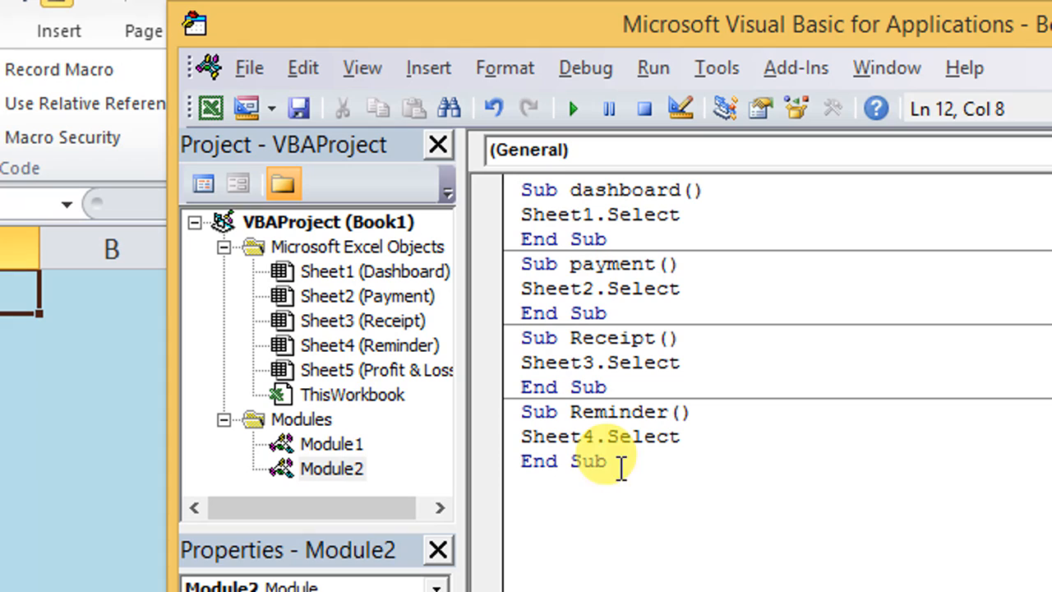
pyautogui.press('Return')
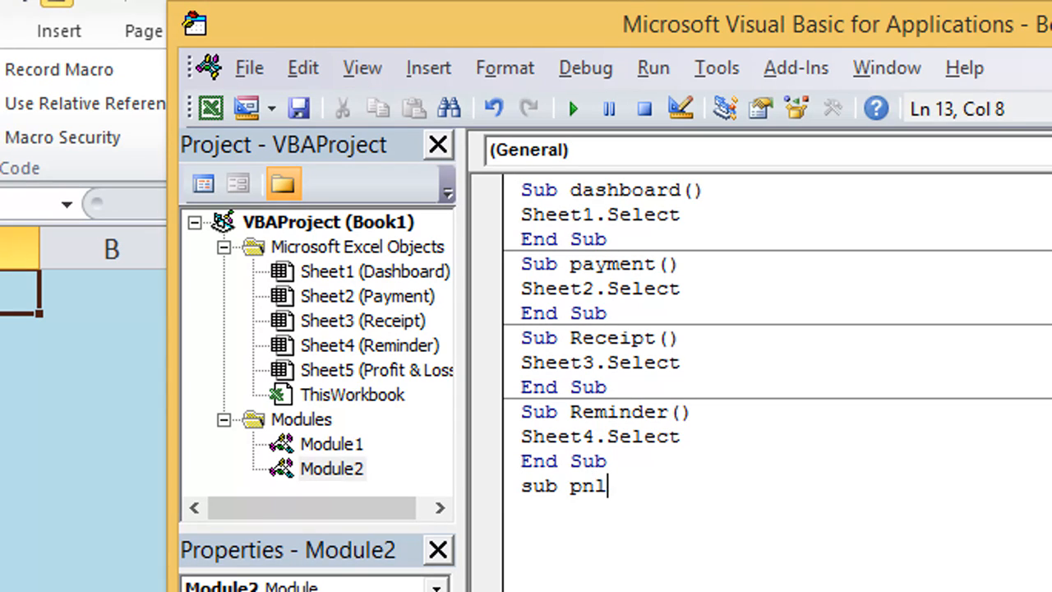
pyautogui.write('sub pnl')
pyautogui.press('Return')
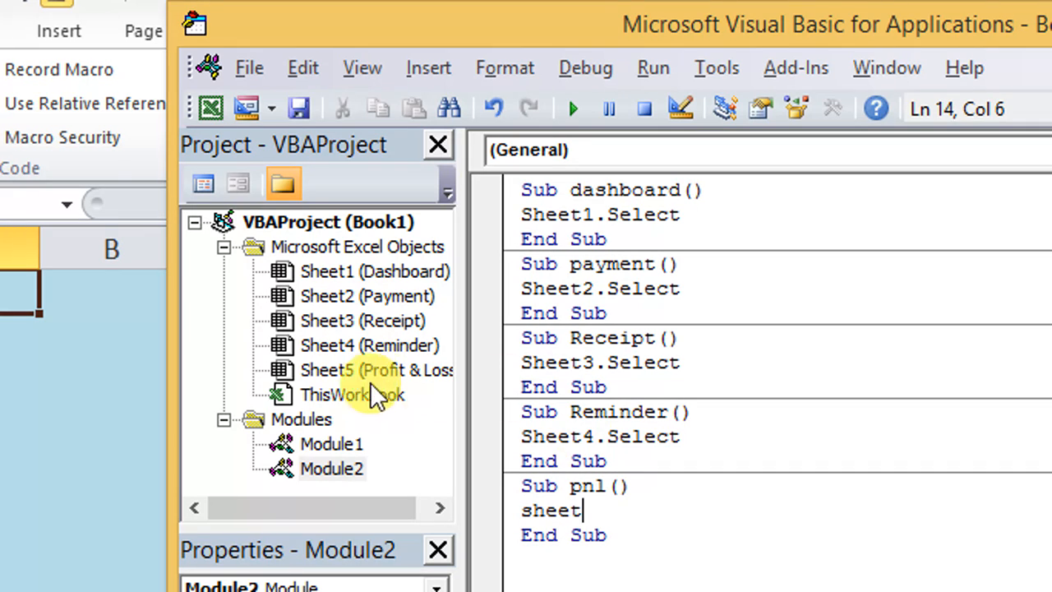
pyautogui.write('sheet5')
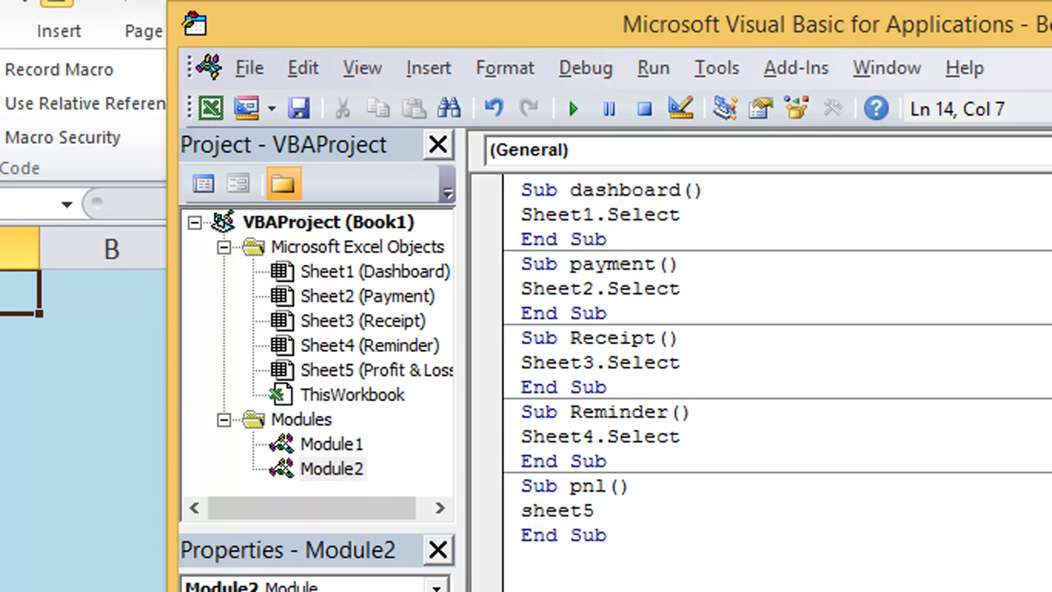
pyautogui.write('.sel')
pyautogui.press('Tab')
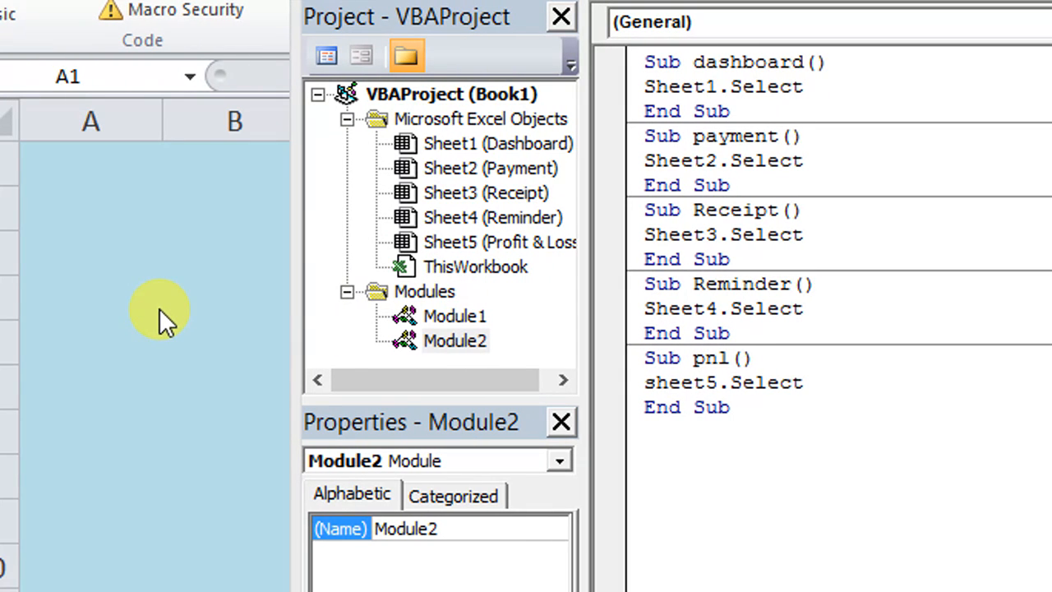
pyautogui.click(194, 241)
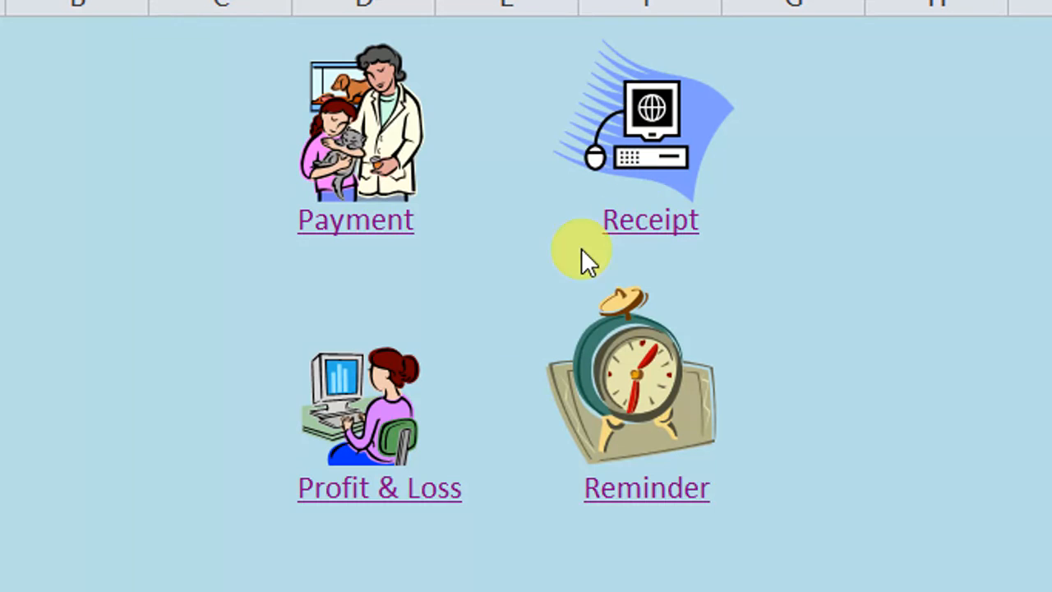
pyautogui.rightClick(373, 122)
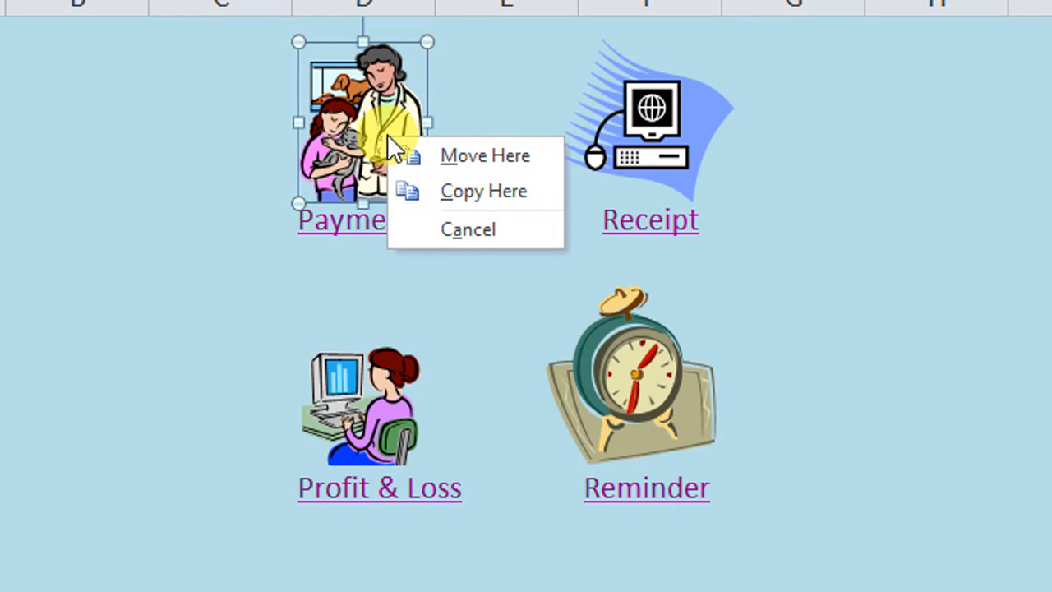
pyautogui.press('Escape')
pyautogui.rightClick(370, 104)
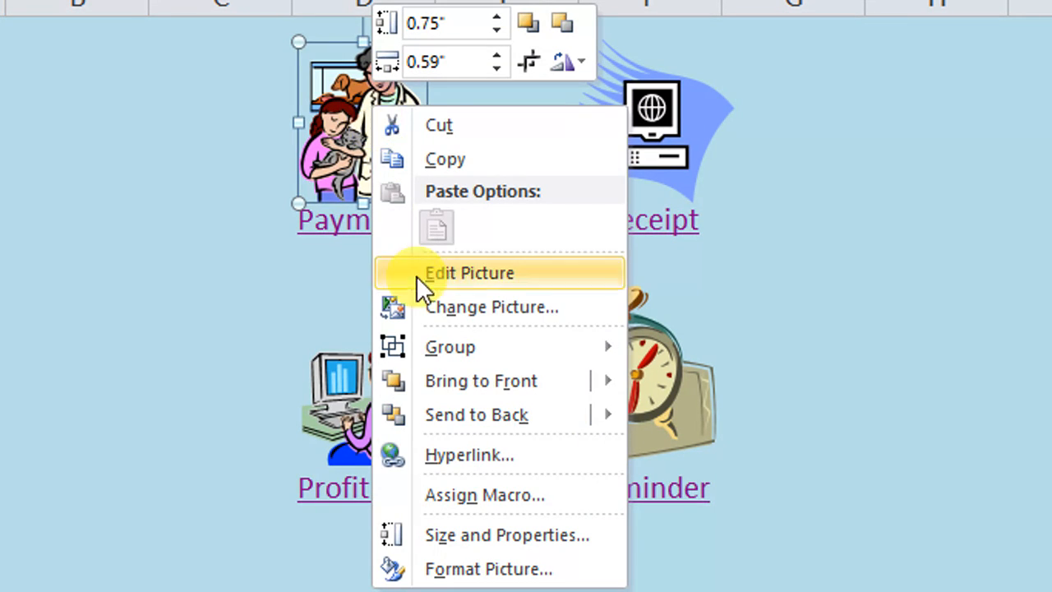
pyautogui.click(479, 487)
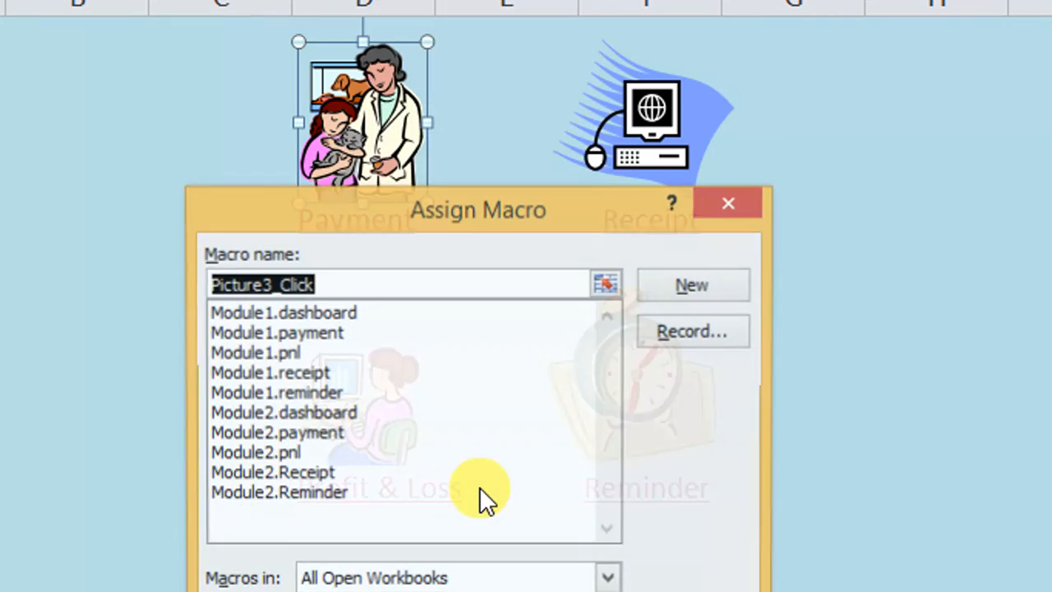
pyautogui.moveTo(350, 237); pyautogui.dragTo(569, 218)
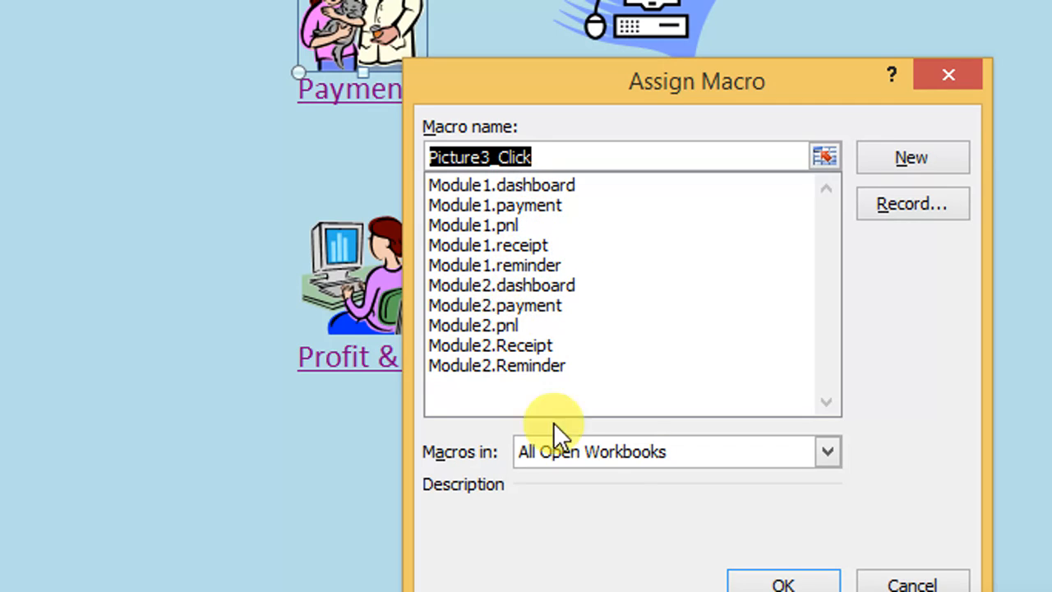
pyautogui.click(892, 575)
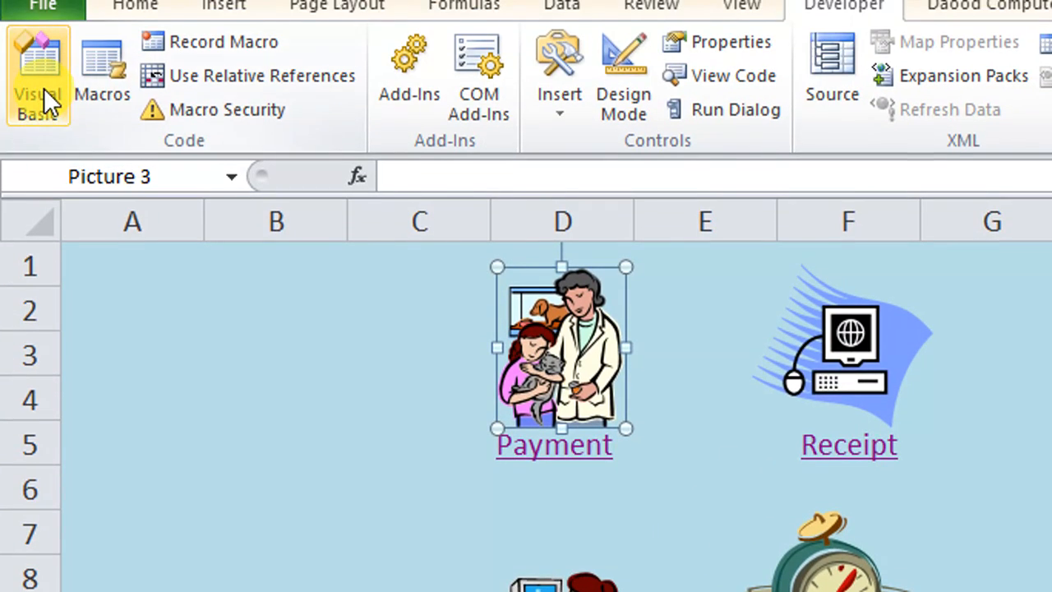
# Step: Reopen the Visual Basic editor and select Module1 in the Book1 project
pyautogui.click(43, 88)
pyautogui.click(505, 415)
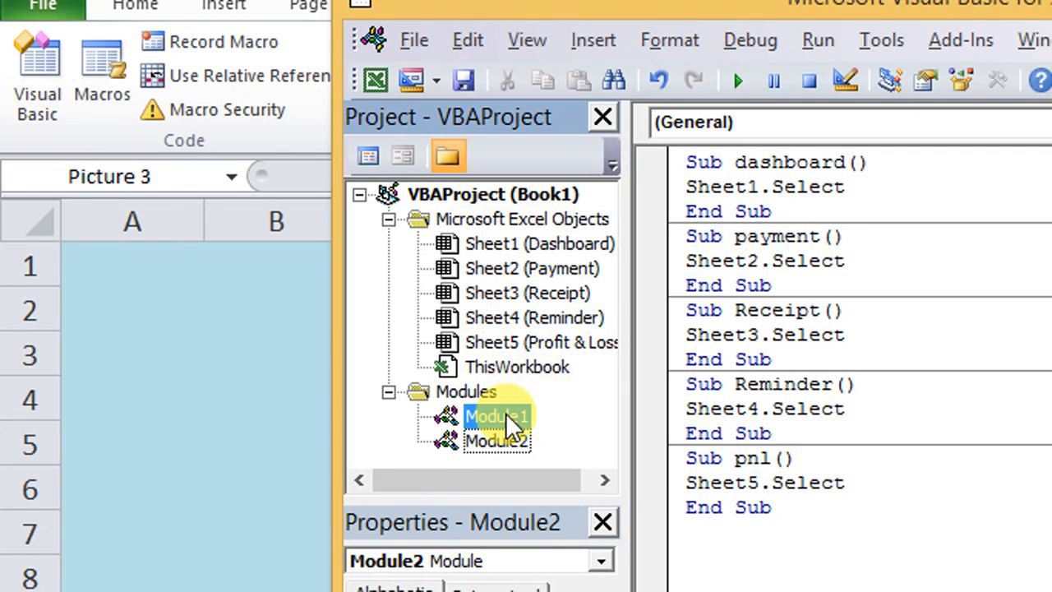
pyautogui.rightClick(505, 414)
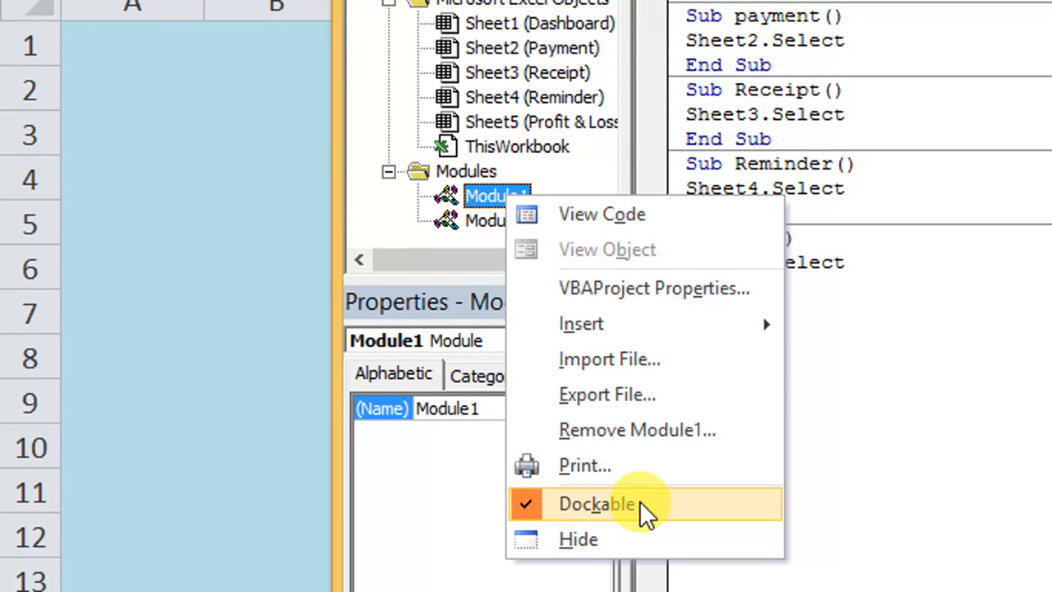
pyautogui.click(682, 443)
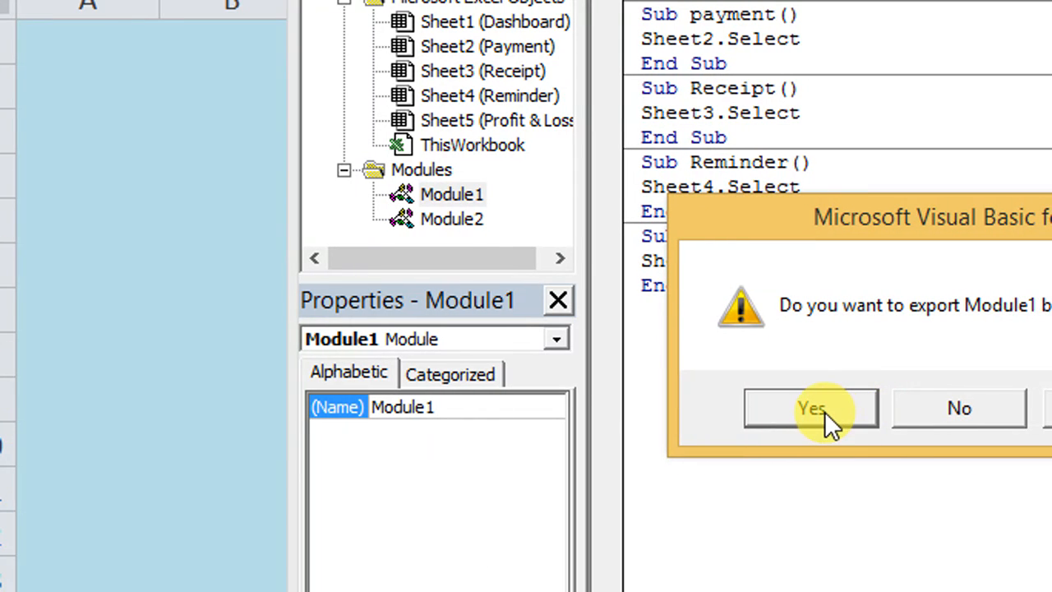
pyautogui.click(868, 416)
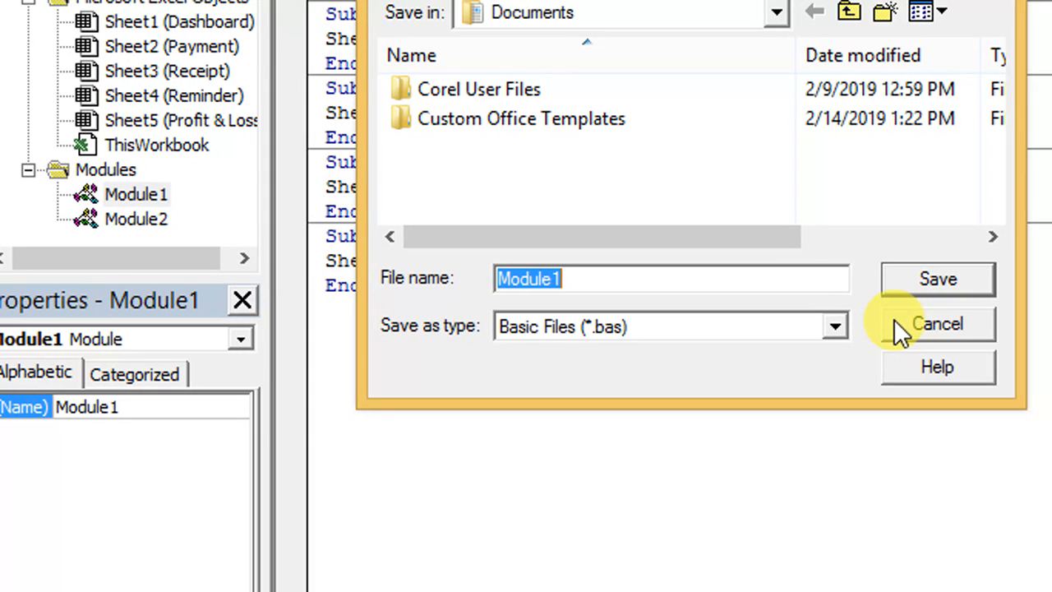
pyautogui.click(901, 327)
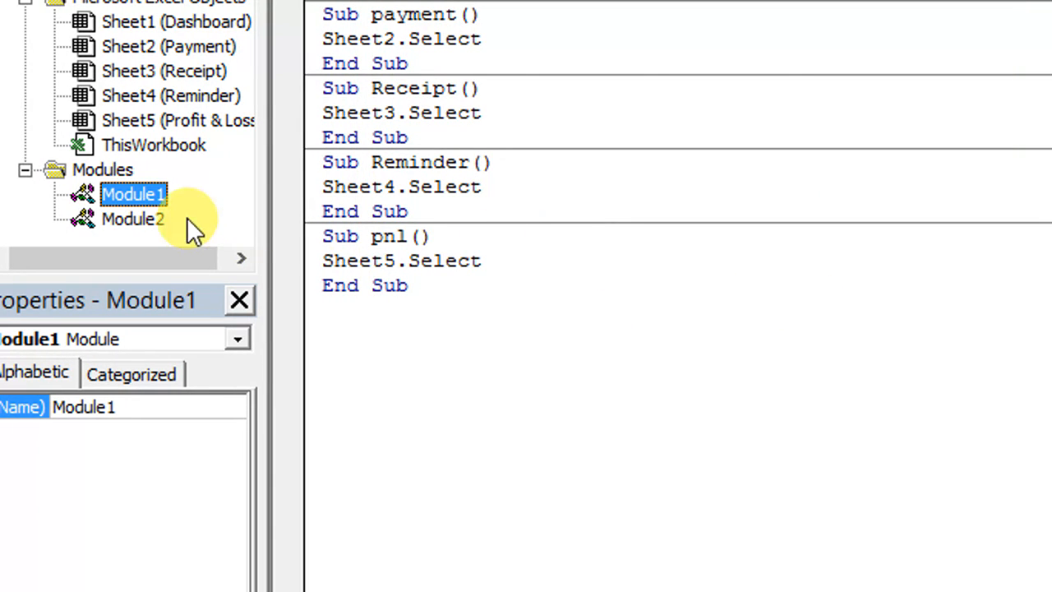
# Step: Remove Module1 from the Book1 project without exporting it
pyautogui.rightClick(160, 200)
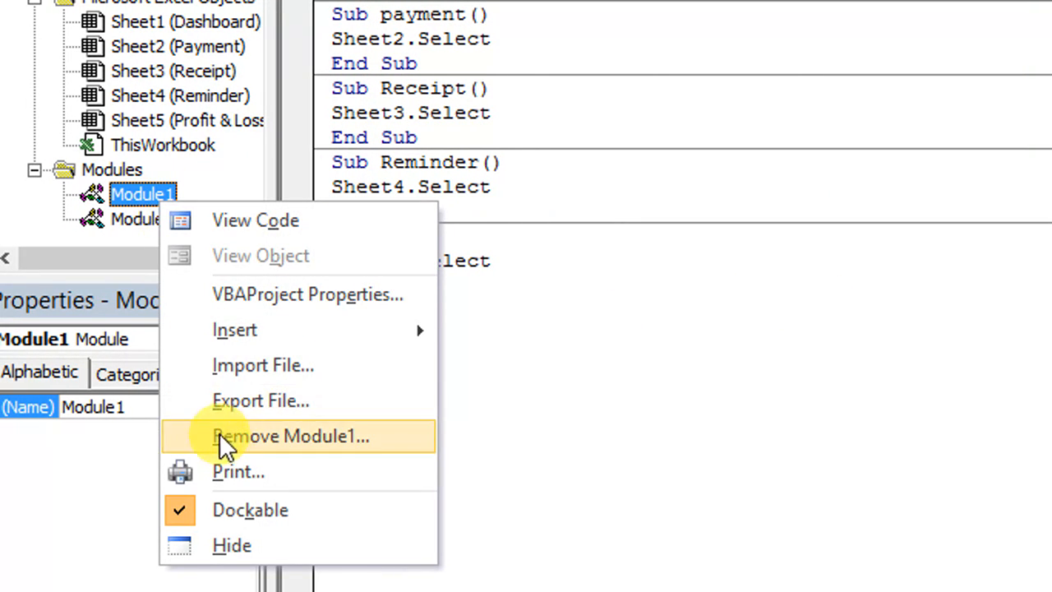
pyautogui.click(281, 436)
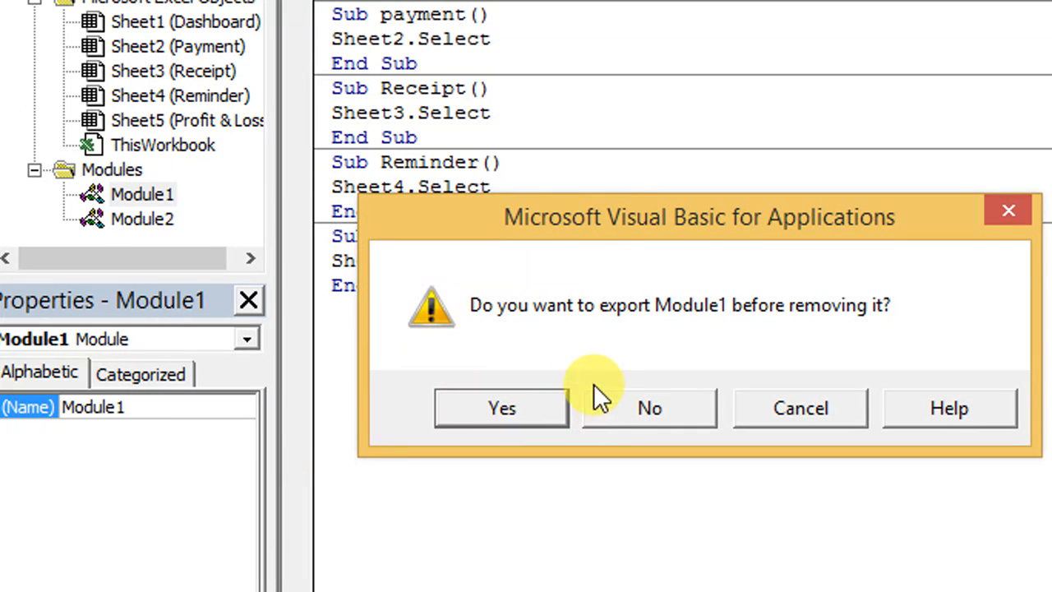
pyautogui.click(608, 406)
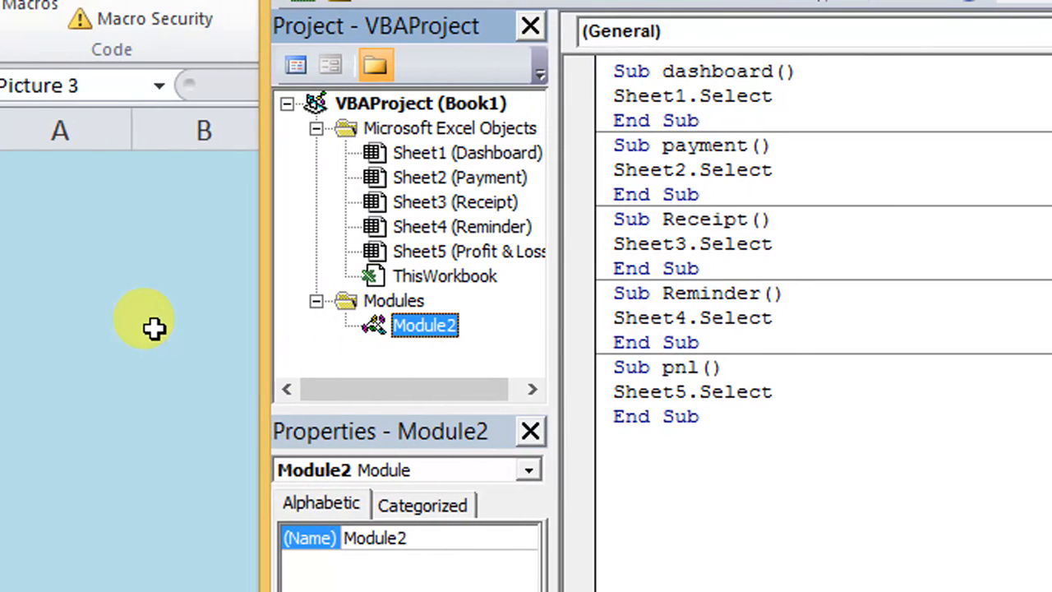
# Step: Return to the Dashboard sheet and assign the payment macro to the picture above the Payment link
pyautogui.click(154, 327)
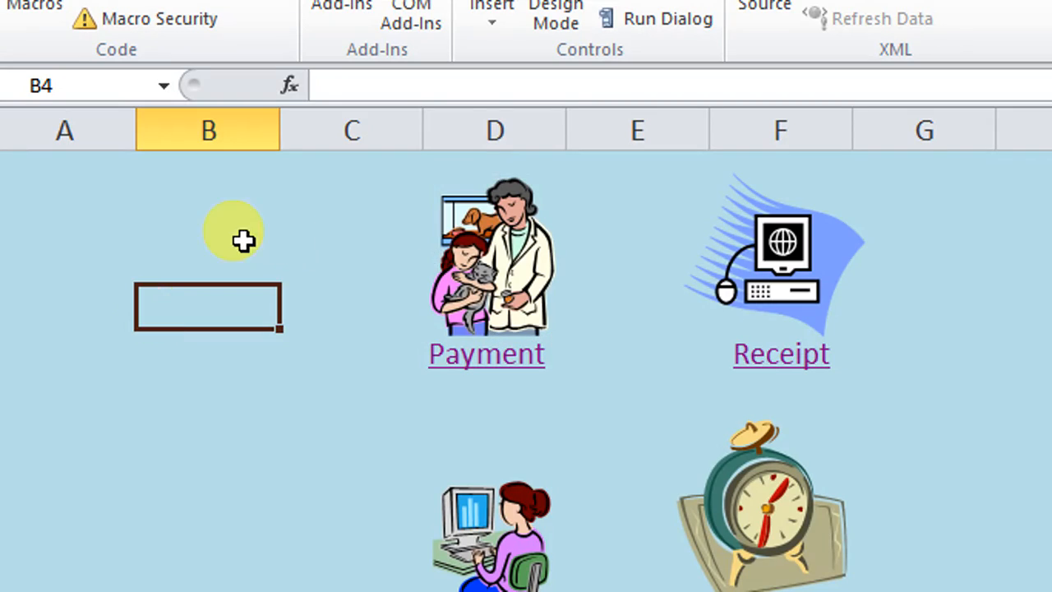
pyautogui.rightClick(511, 263)
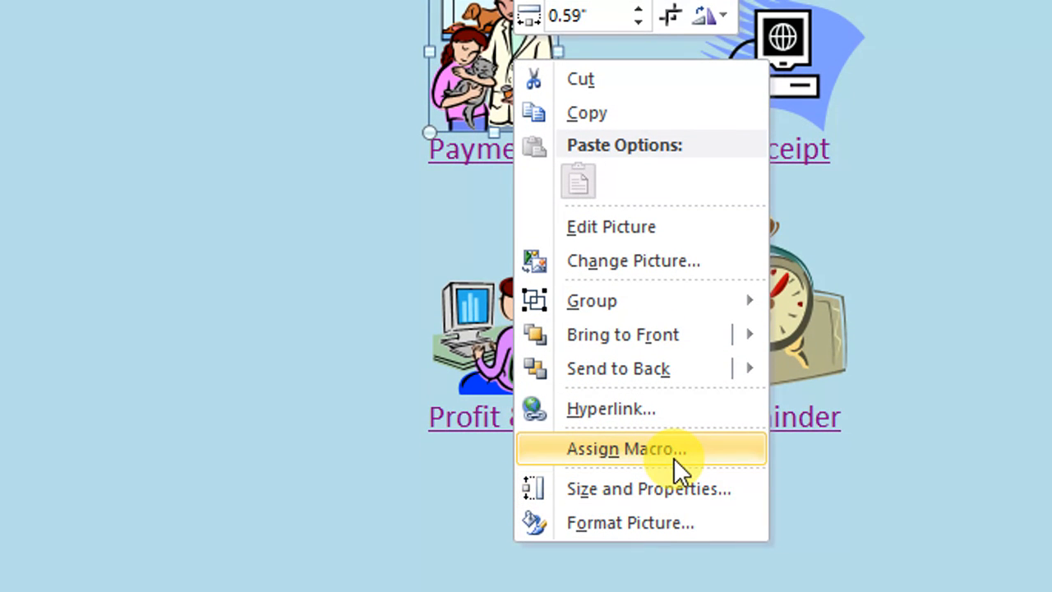
pyautogui.click(673, 457)
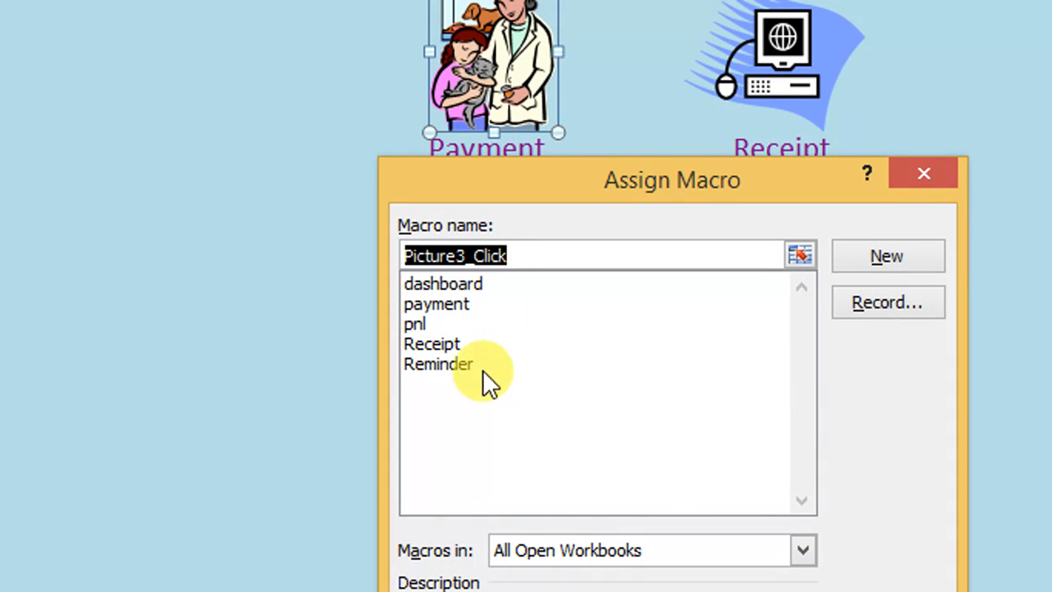
pyautogui.moveTo(575, 187); pyautogui.dragTo(798, 104)
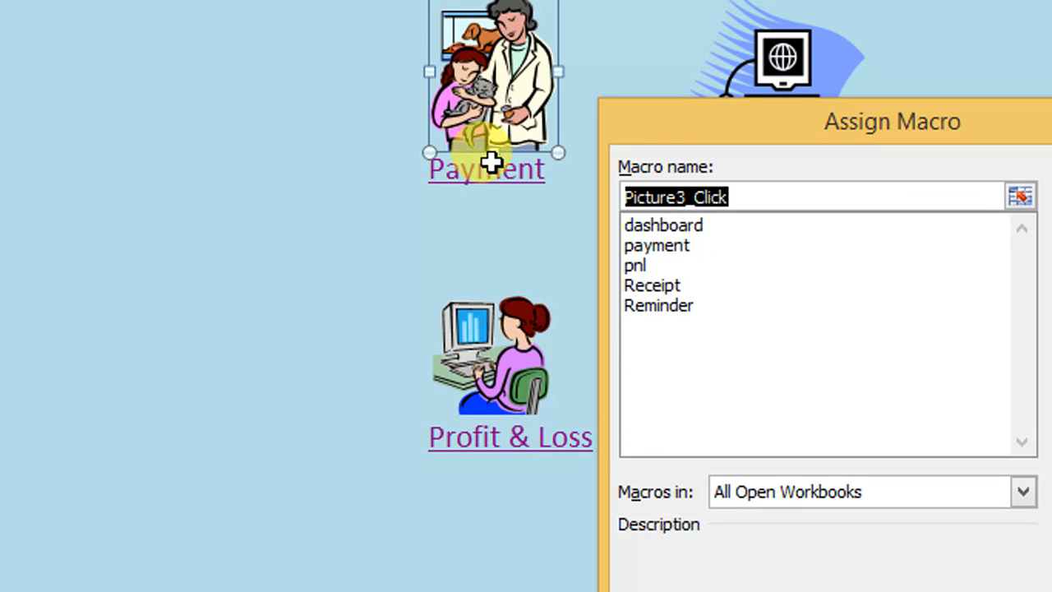
pyautogui.click(653, 245)
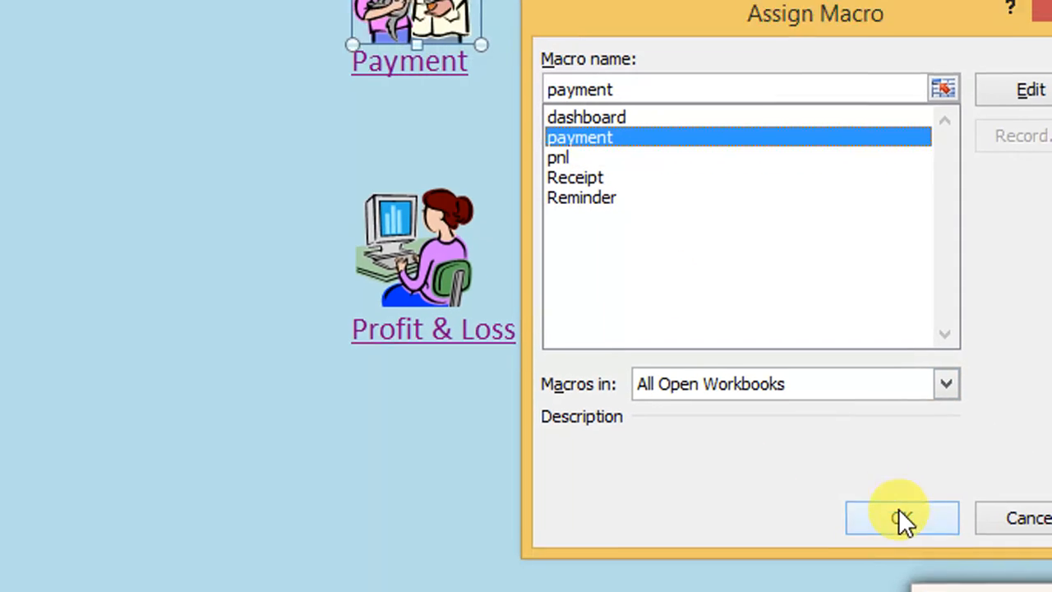
pyautogui.click(897, 505)
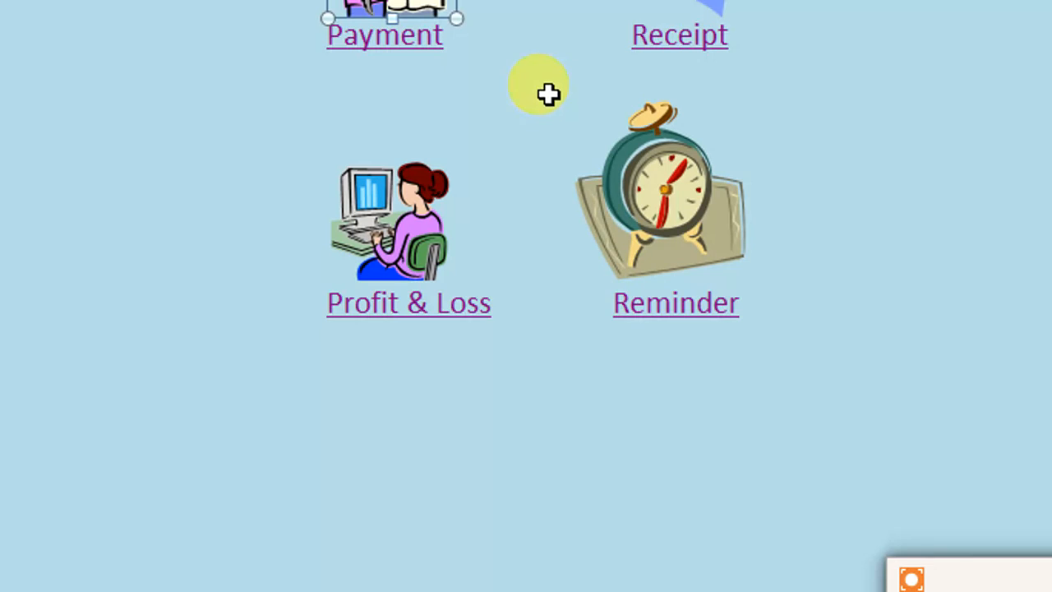
# Step: Assign the Receipt macro to the computer picture above the Receipt link on the Dashboard
pyautogui.rightClick(662, 87)
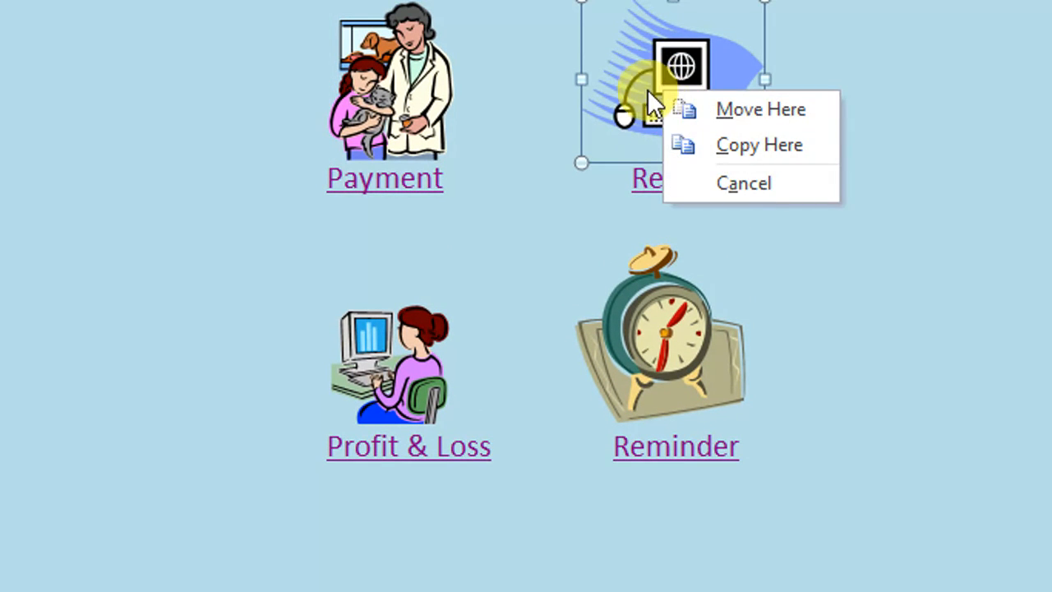
pyautogui.press('Escape')
pyautogui.rightClick(641, 72)
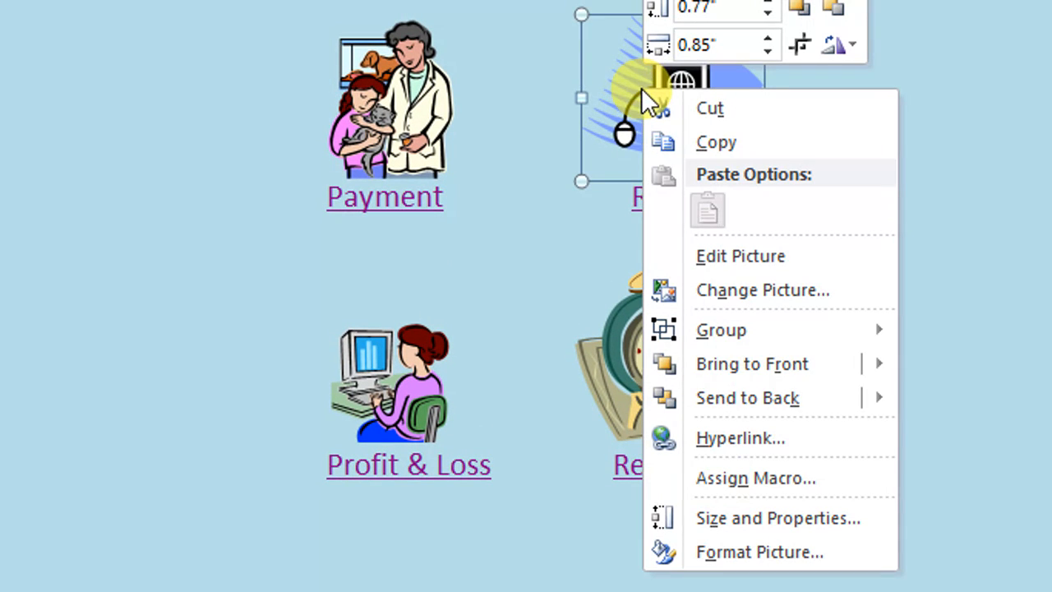
pyautogui.click(744, 478)
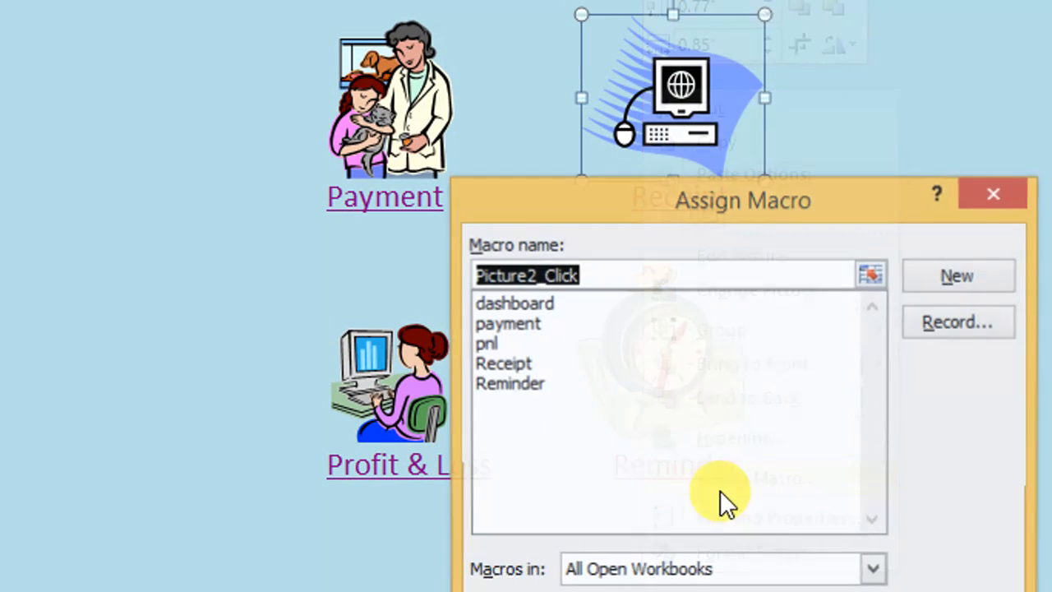
pyautogui.click(504, 365)
pyautogui.click(793, 501)
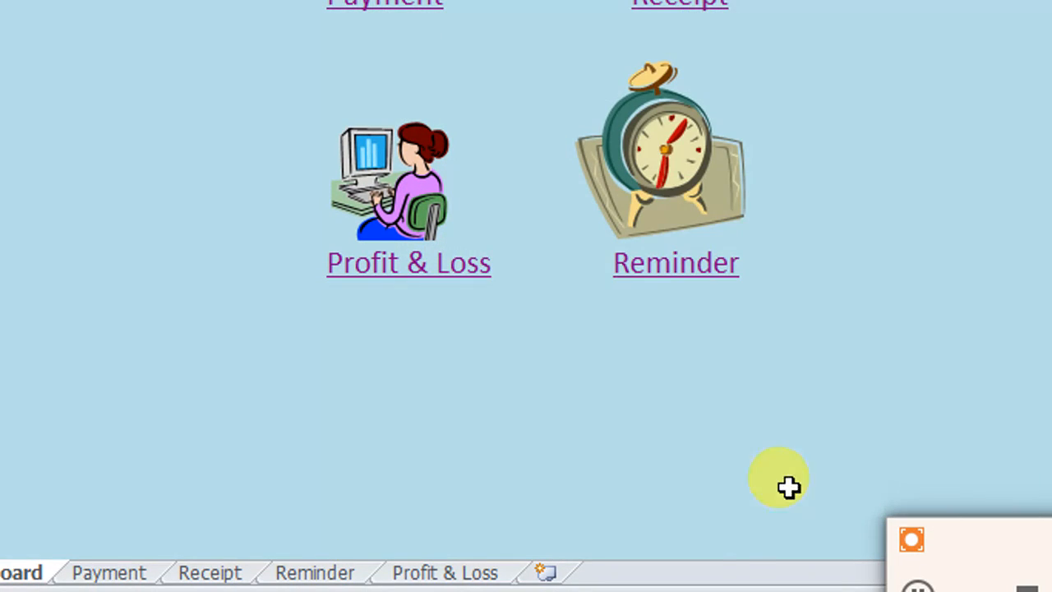
# Step: Assign the pnl macro to the picture above the Profit & Loss link on the Dashboard
pyautogui.rightClick(398, 178)
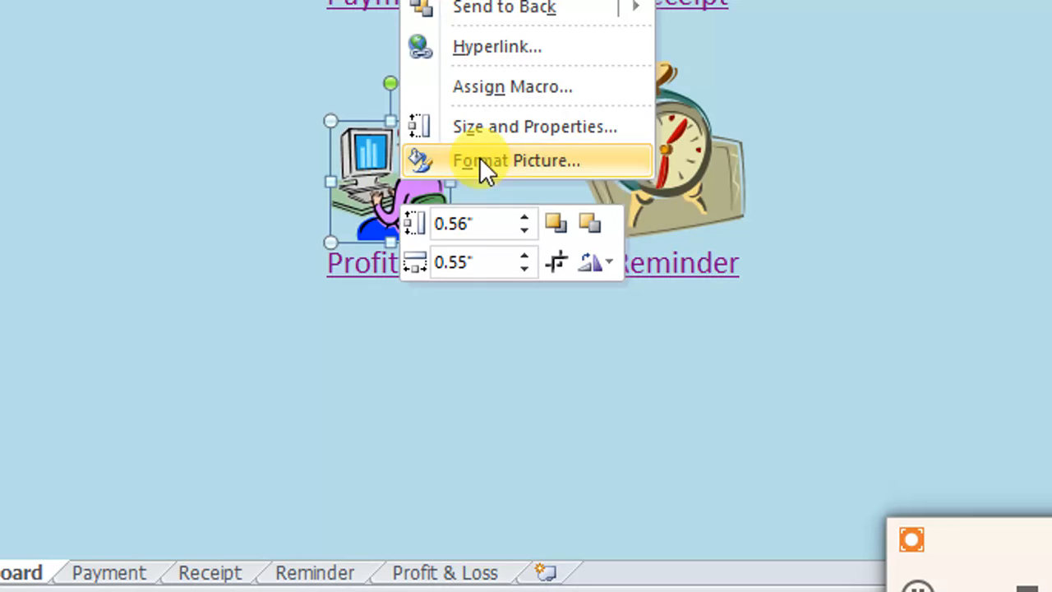
pyautogui.click(528, 93)
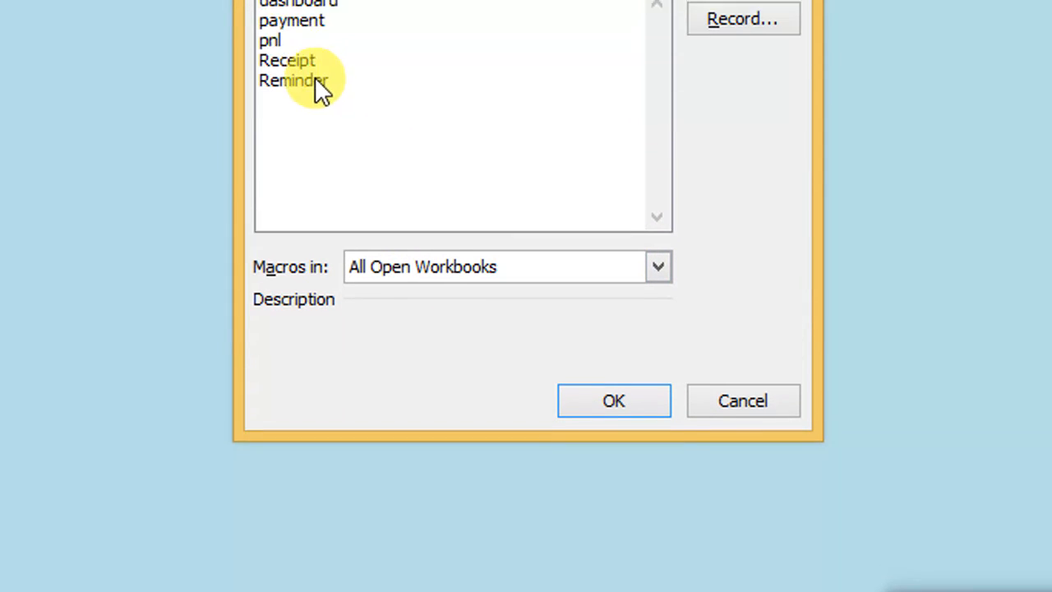
pyautogui.click(269, 82)
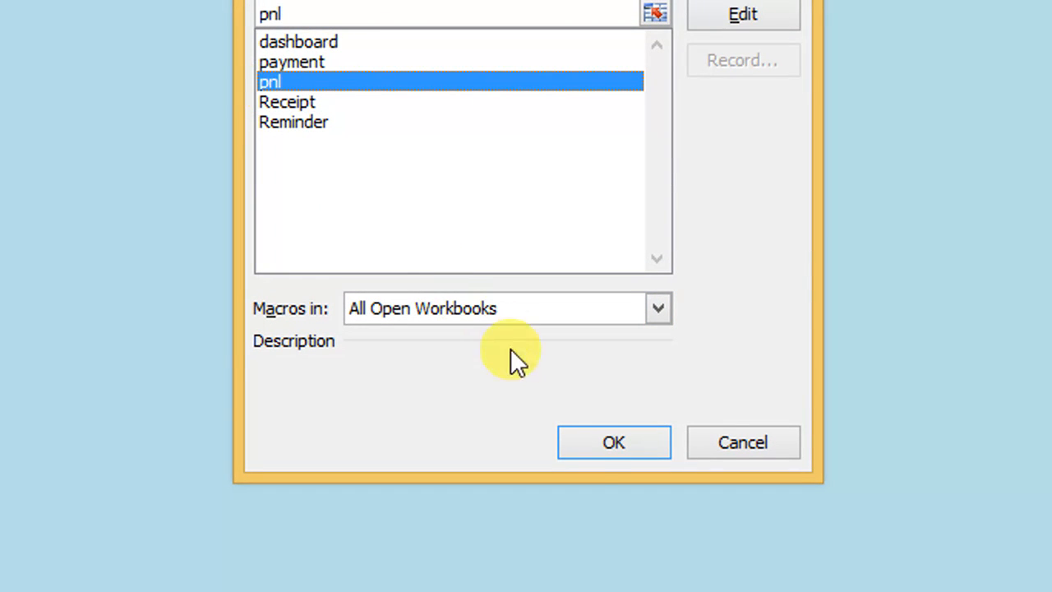
pyautogui.click(599, 446)
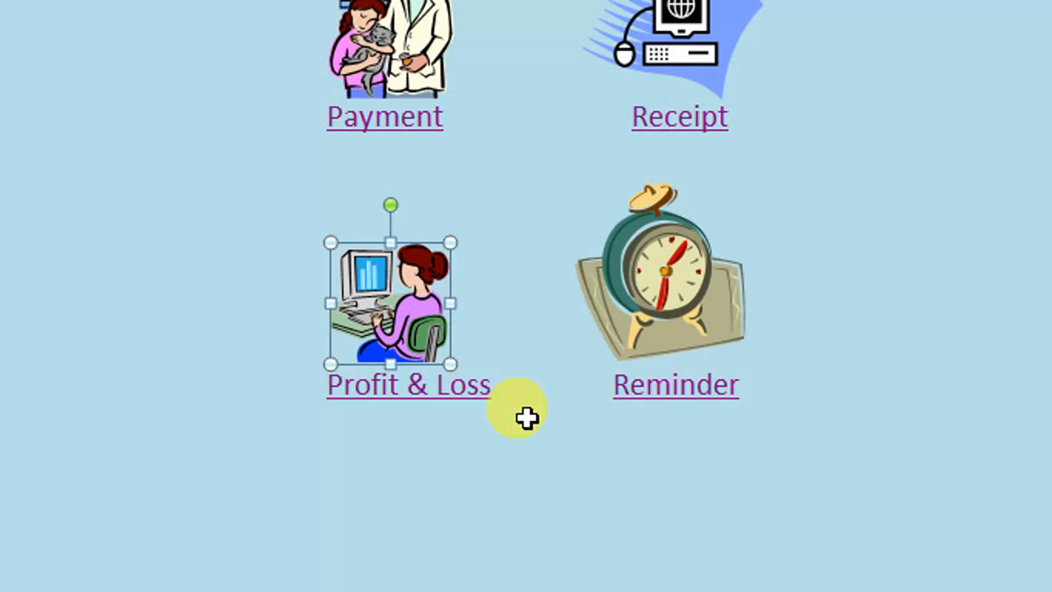
# Step: Assign the Reminder macro to the alarm clock picture above the Reminder link on the Dashboard
pyautogui.rightClick(644, 281)
pyautogui.rightClick(636, 268)
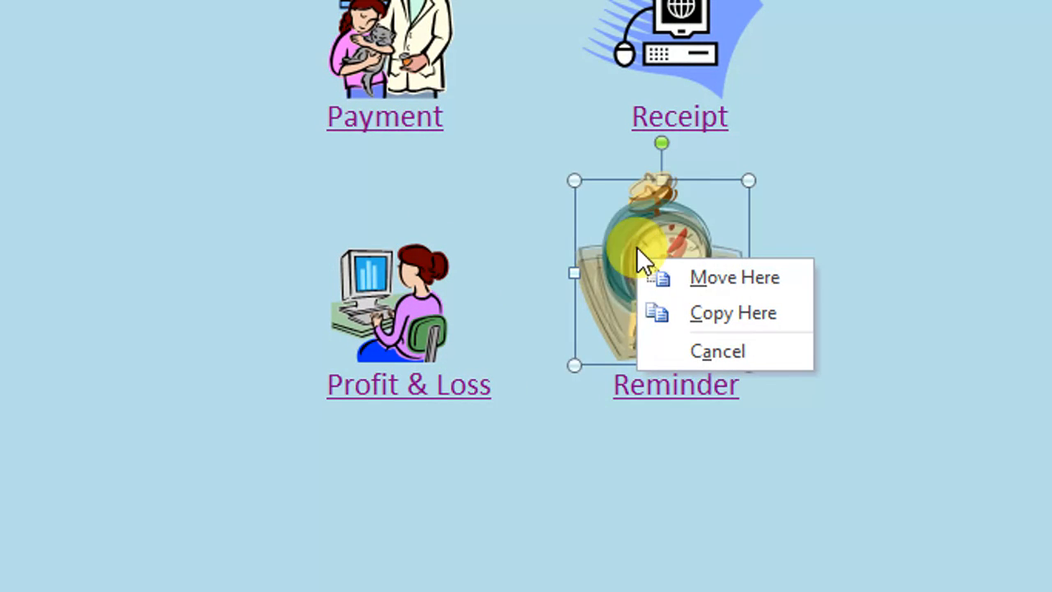
pyautogui.click(671, 280)
pyautogui.moveTo(656, 253); pyautogui.dragTo(661, 271)
pyautogui.rightClick(662, 275)
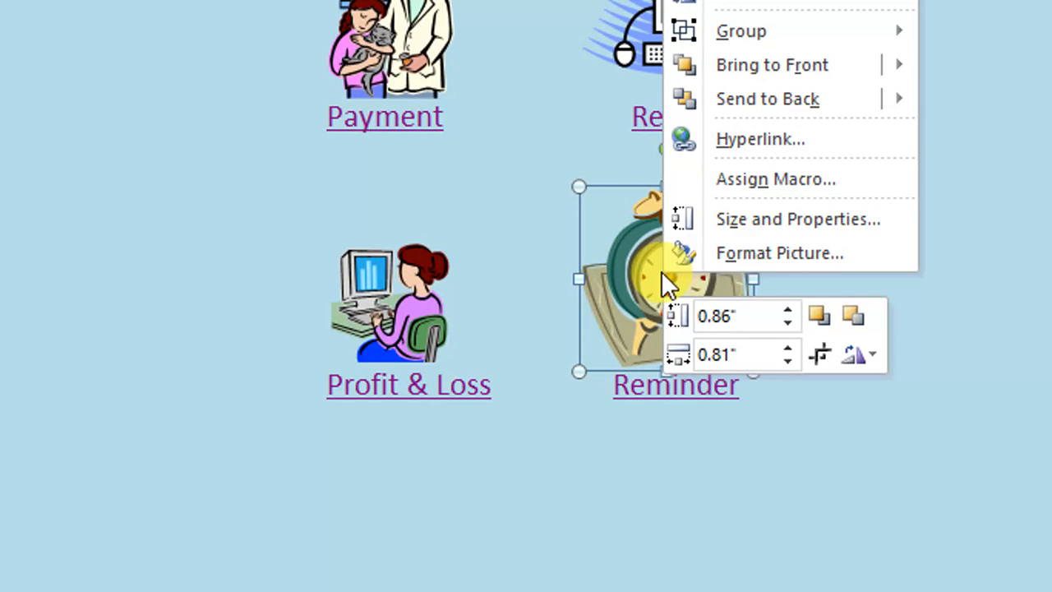
pyautogui.click(775, 181)
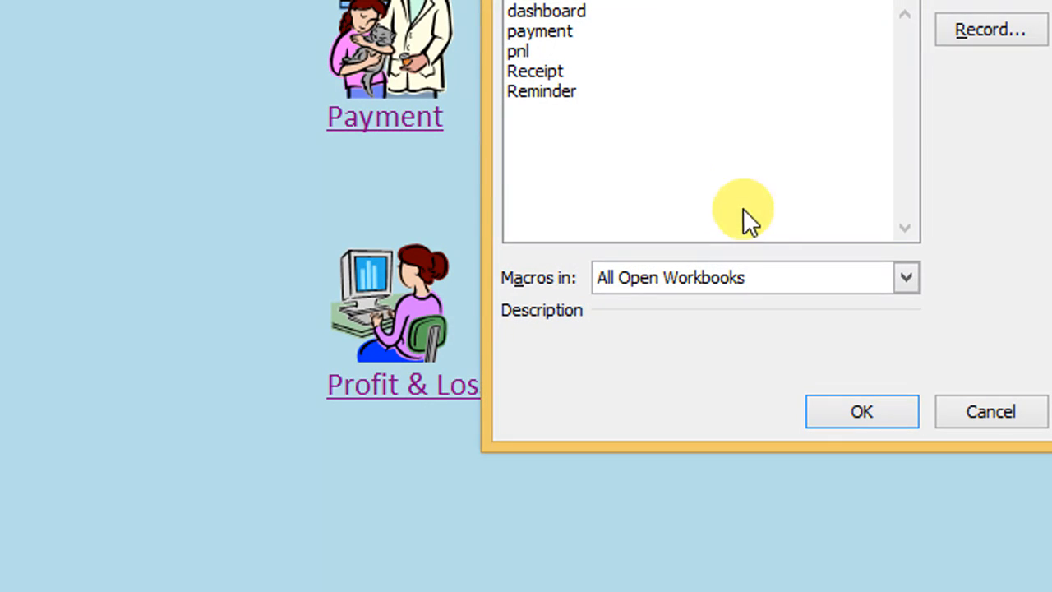
pyautogui.click(552, 96)
pyautogui.click(852, 399)
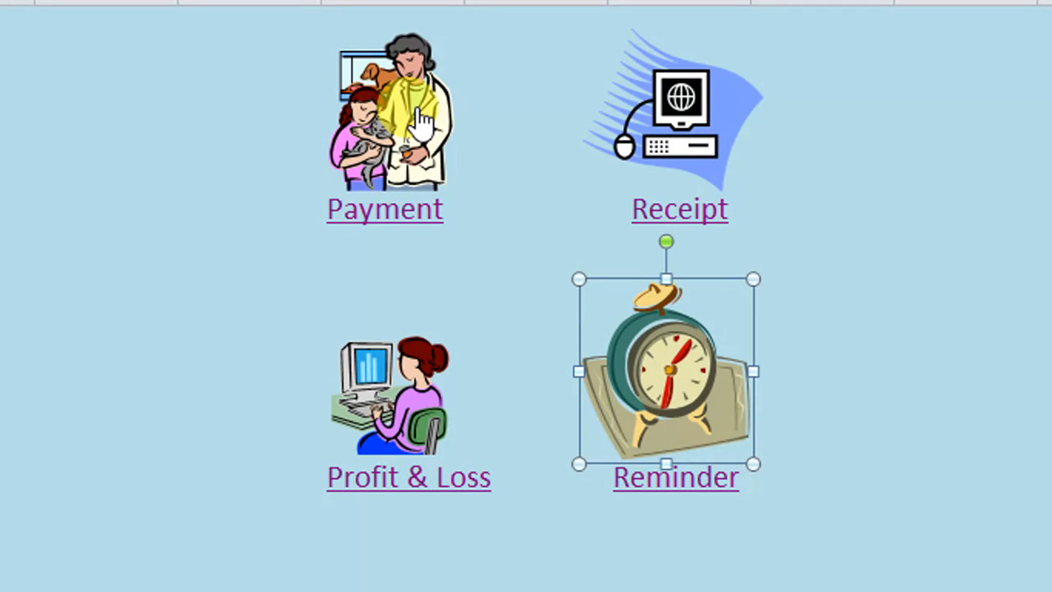
# Step: Assign the dashboard macro to the computer picture on the Payment sheet and run it from the picture
pyautogui.click(415, 110)
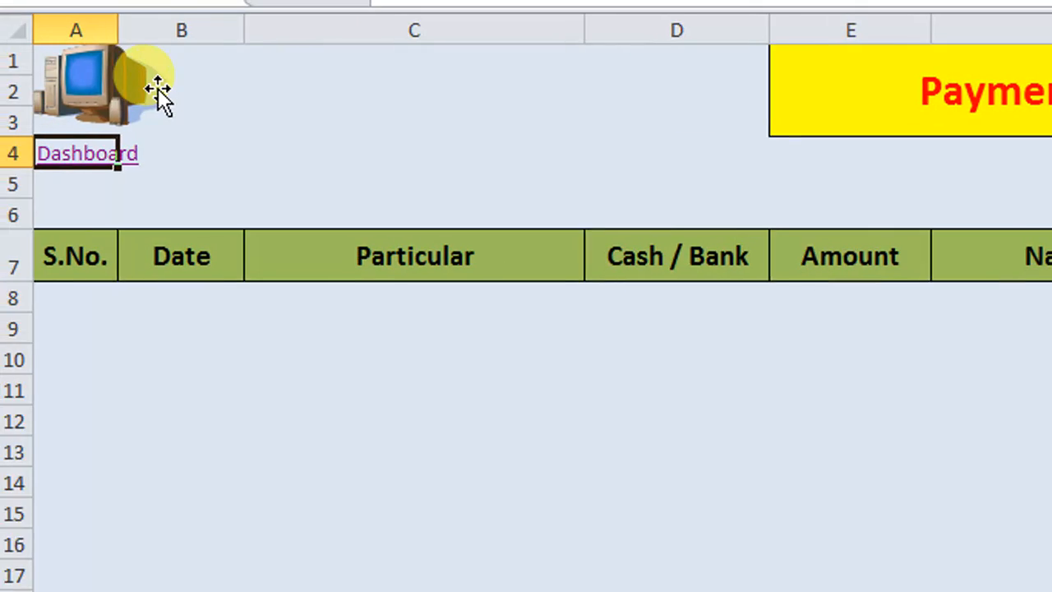
pyautogui.rightClick(115, 89)
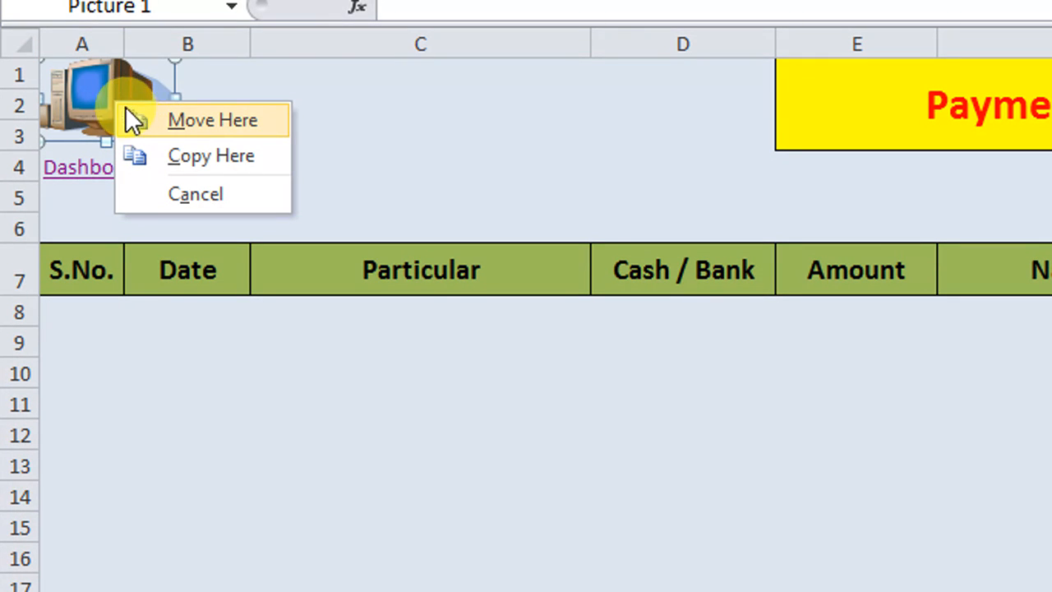
pyautogui.rightClick(79, 88)
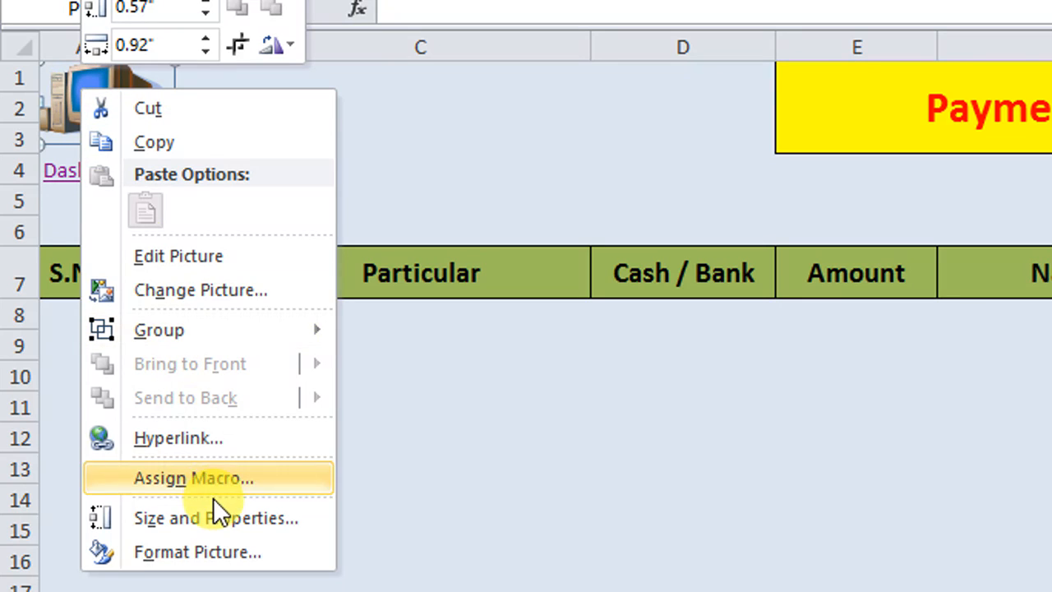
pyautogui.click(234, 488)
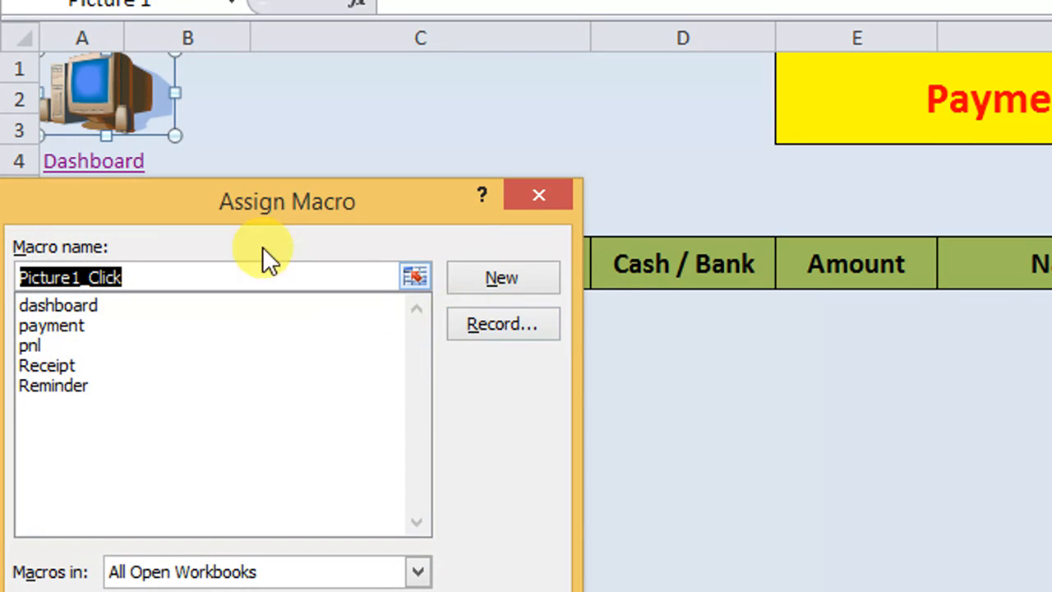
pyautogui.moveTo(257, 214); pyautogui.dragTo(574, 199)
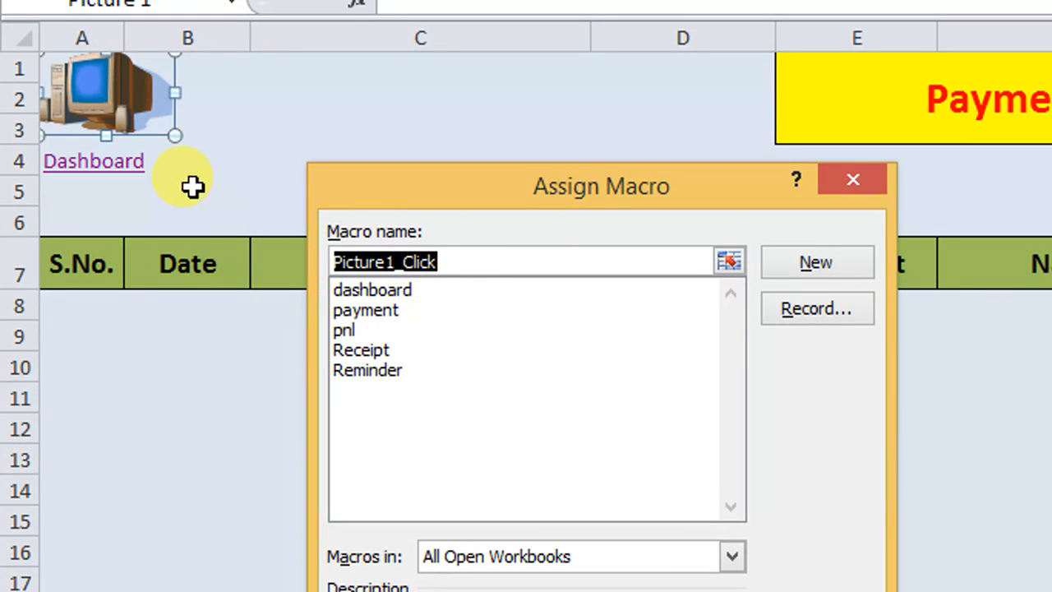
pyautogui.click(385, 291)
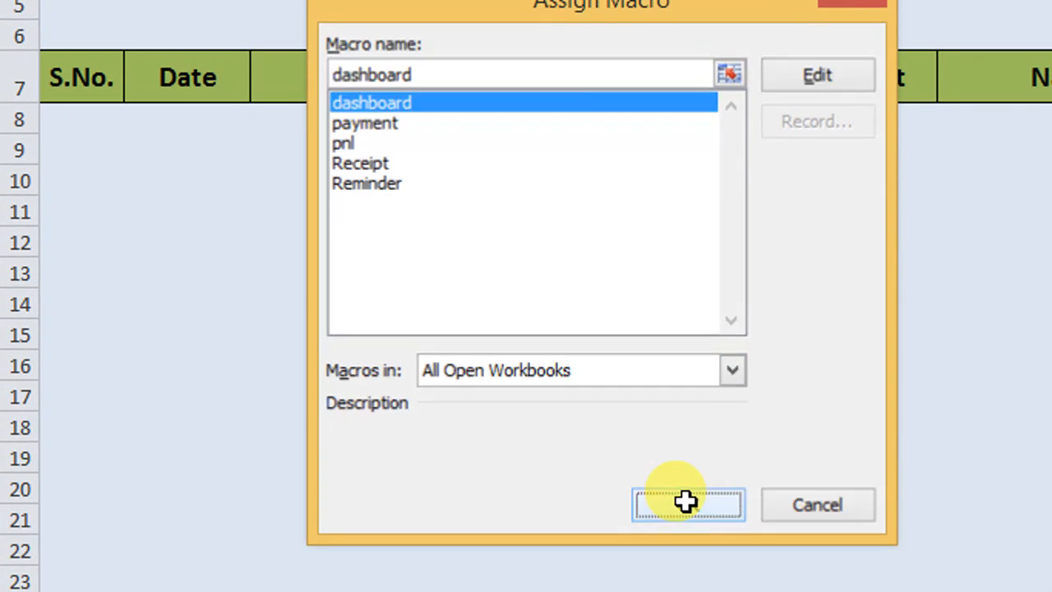
pyautogui.click(685, 500)
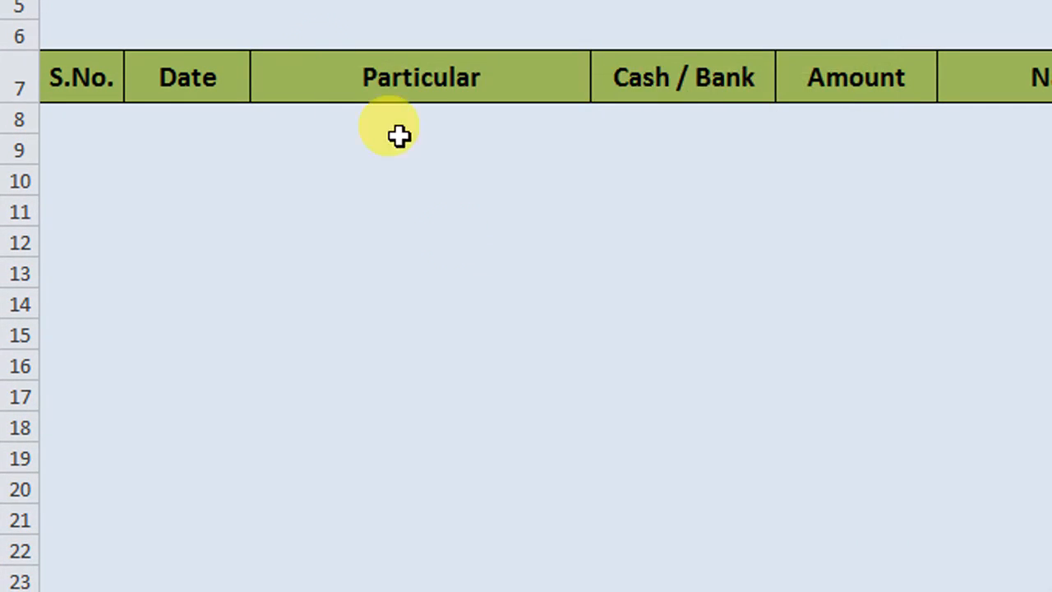
pyautogui.click(194, 67)
pyautogui.click(90, 43)
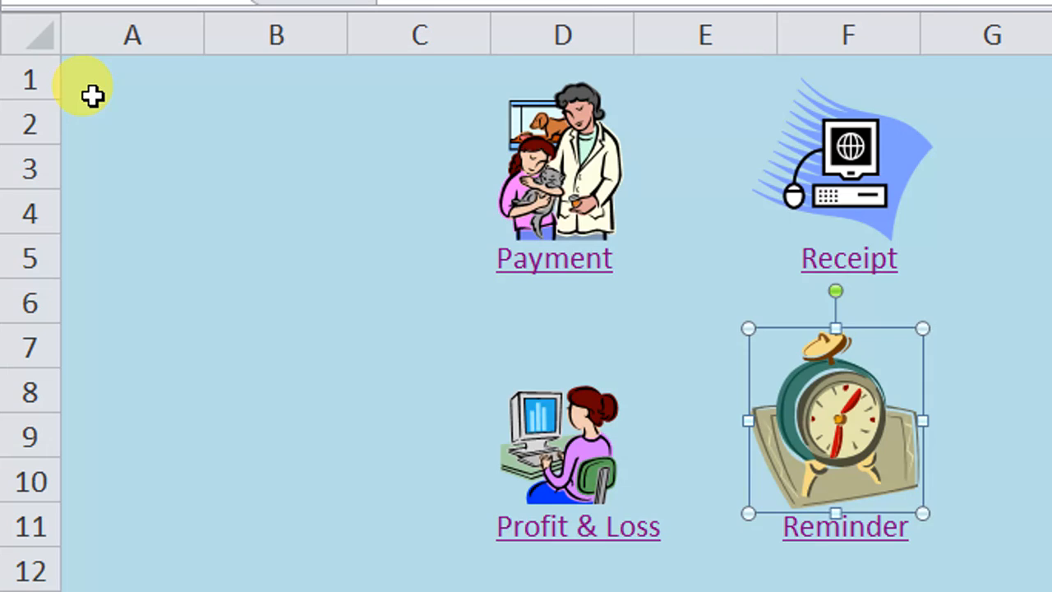
# Step: Assign the dashboard macro to the computer picture on the Receipt sheet and run it from the picture
pyautogui.click(825, 183)
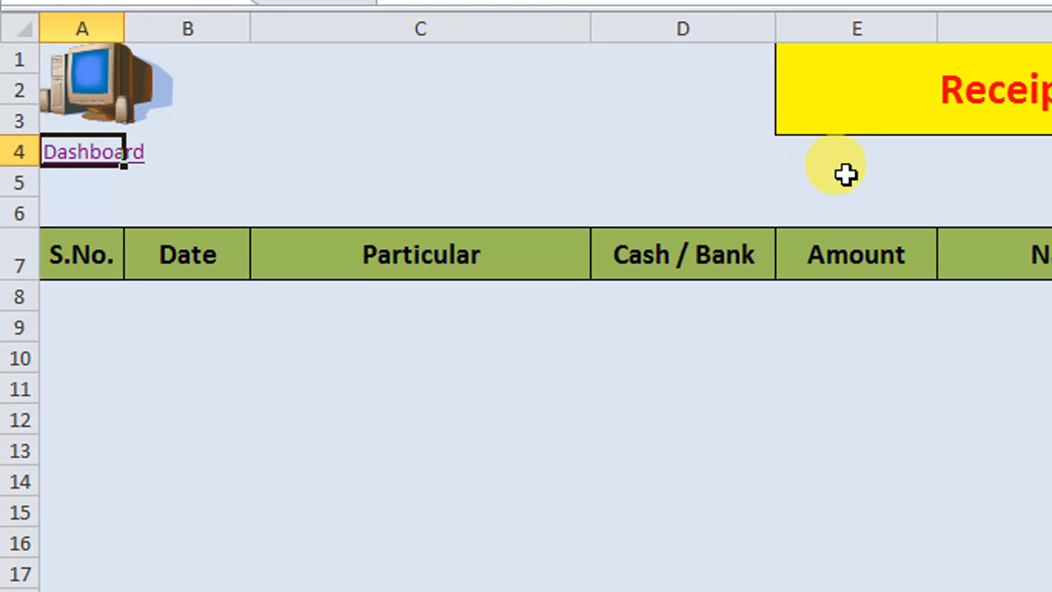
pyautogui.rightClick(112, 93)
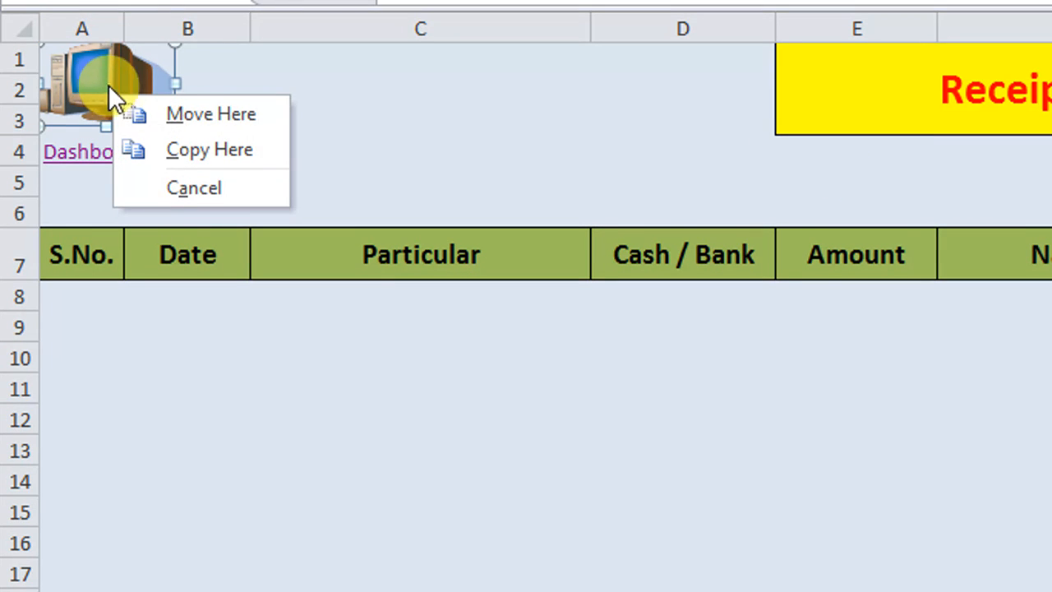
pyautogui.click(102, 78)
pyautogui.rightClick(101, 88)
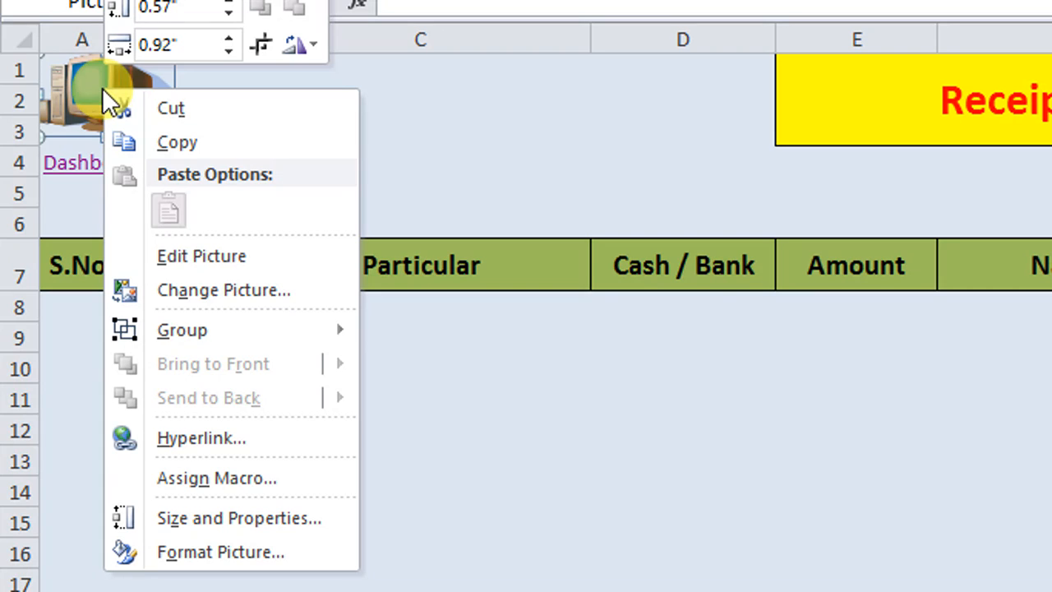
pyautogui.click(259, 473)
pyautogui.moveTo(253, 188); pyautogui.dragTo(567, 138)
pyautogui.click(368, 241)
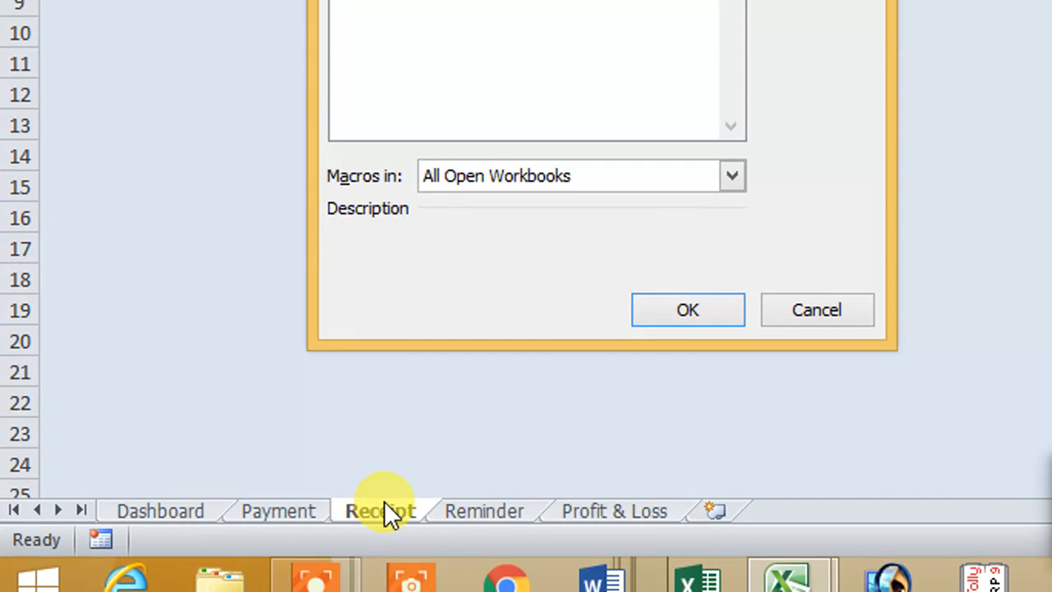
pyautogui.click(685, 311)
pyautogui.click(273, 90)
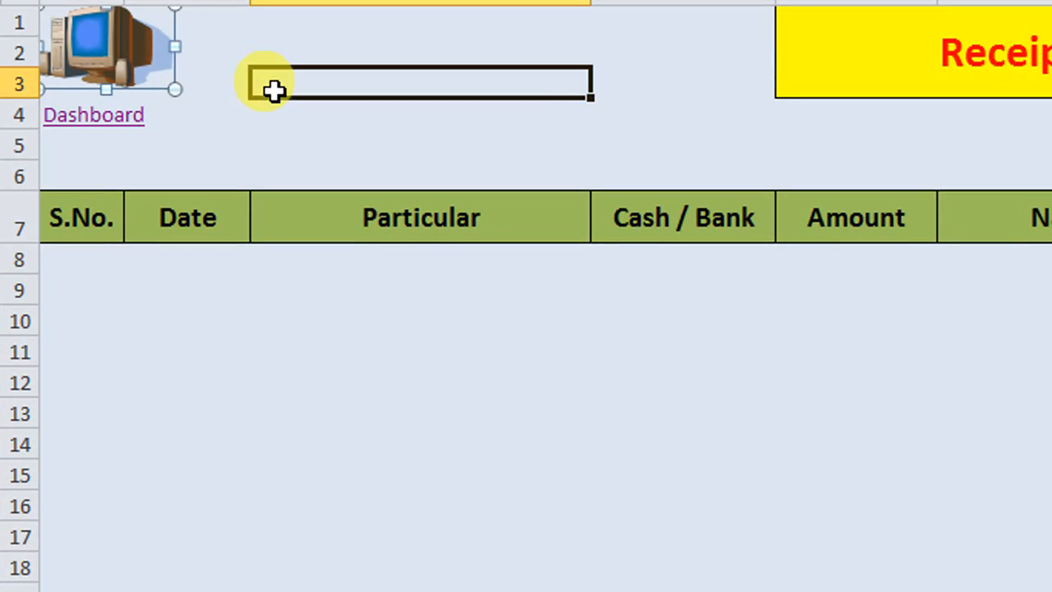
pyautogui.click(113, 59)
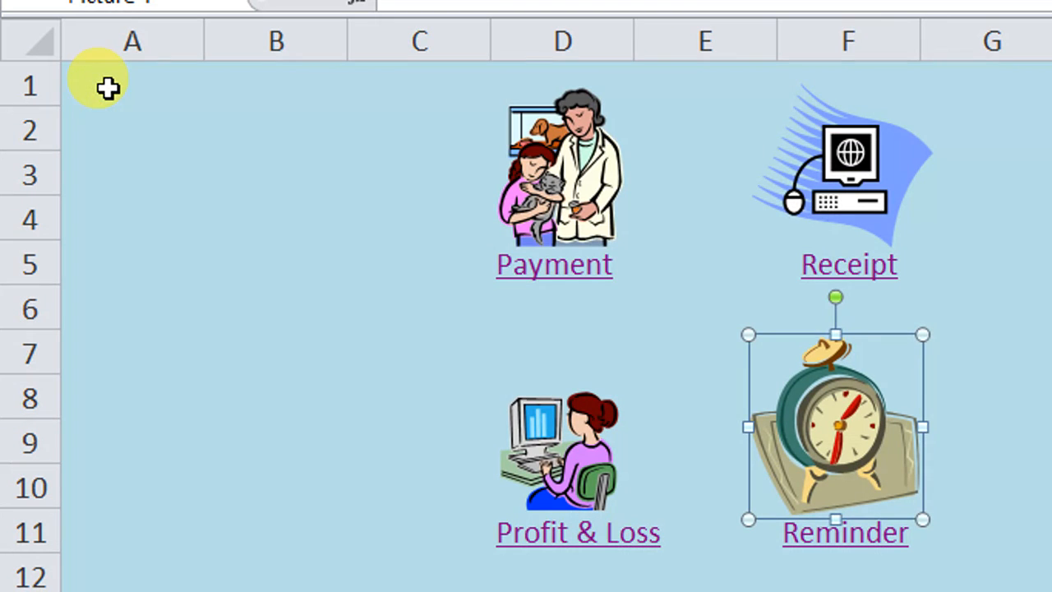
# Step: Test the picture macros between the Dashboard and the Receipt and Payment sheets, ending on the Profit & Loss sheet
pyautogui.click(822, 175)
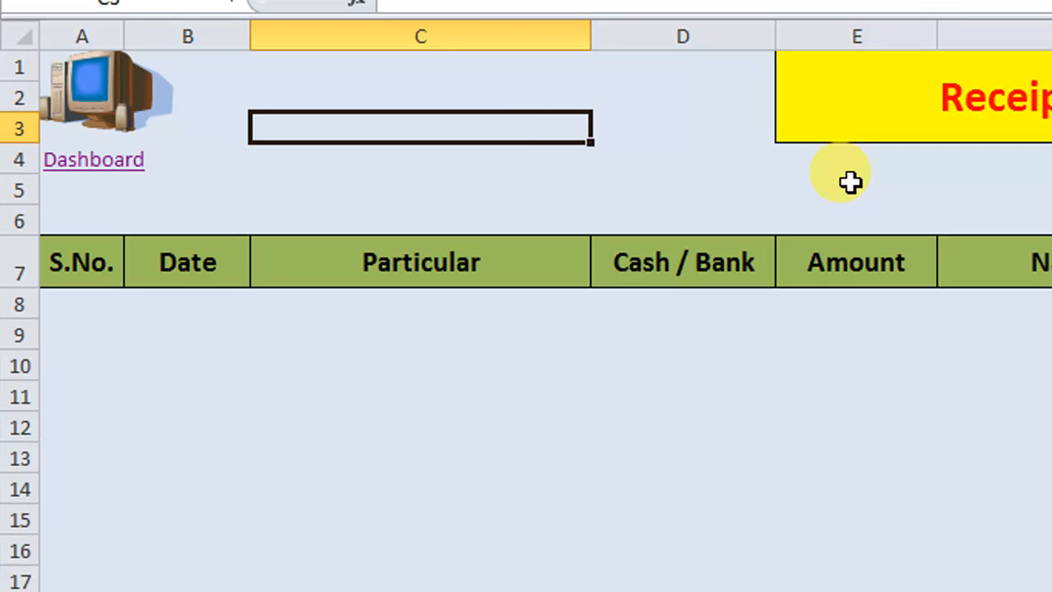
pyautogui.click(104, 105)
pyautogui.click(546, 188)
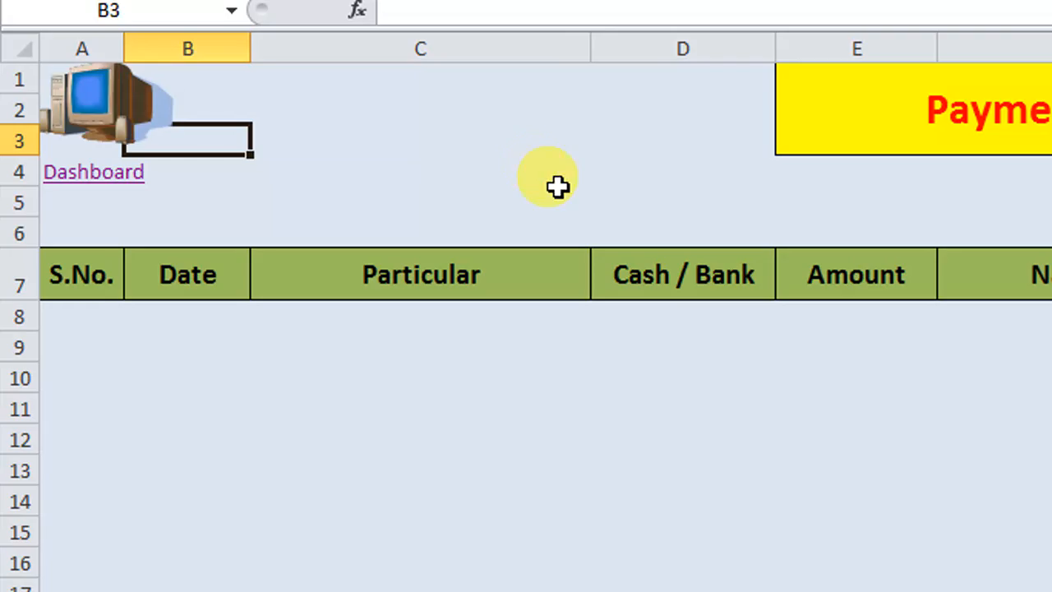
pyautogui.click(84, 100)
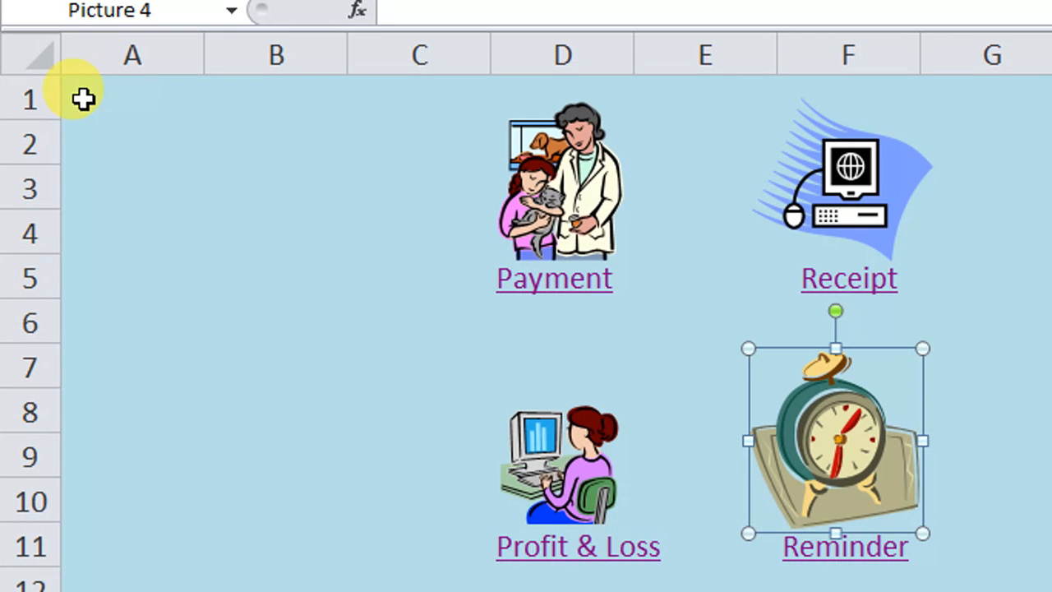
pyautogui.click(585, 485)
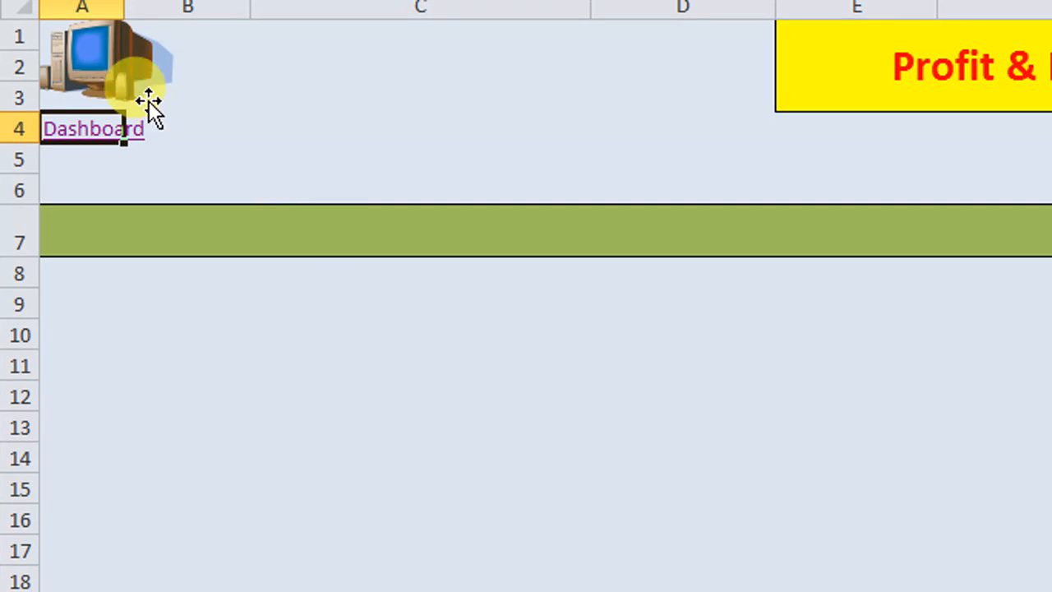
# Step: Assign the dashboard macro to the computer picture on the Profit & Loss sheet and run it from the picture
pyautogui.rightClick(107, 87)
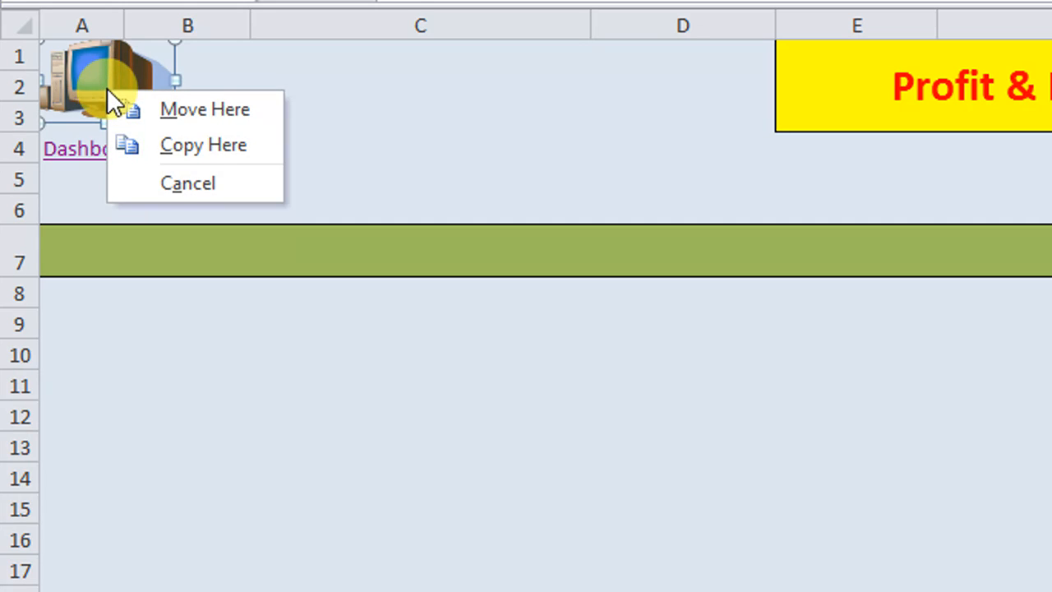
pyautogui.rightClick(96, 69)
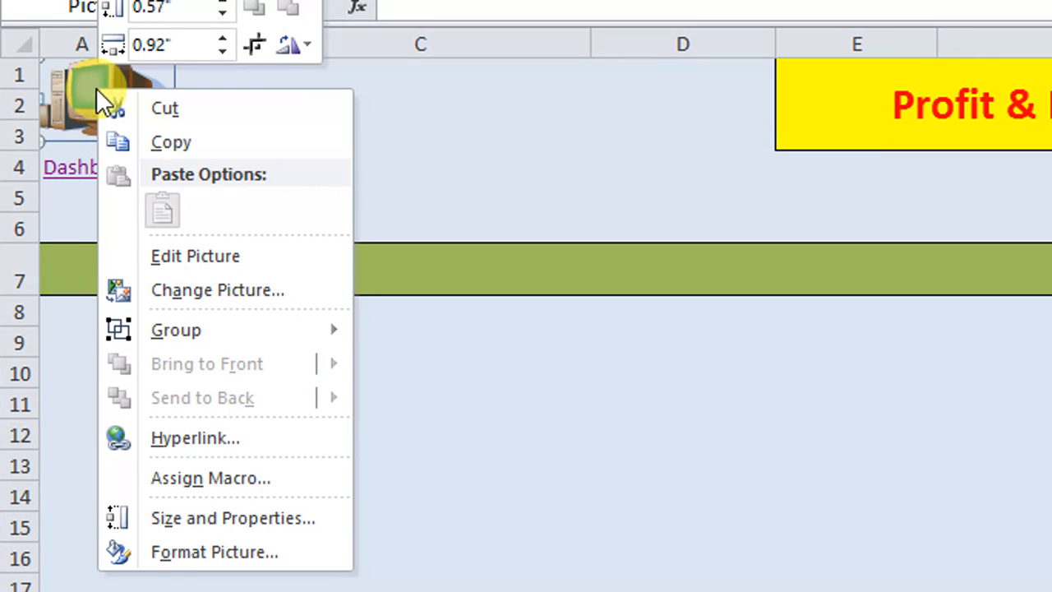
pyautogui.click(243, 485)
pyautogui.moveTo(266, 205); pyautogui.dragTo(539, 164)
pyautogui.click(383, 258)
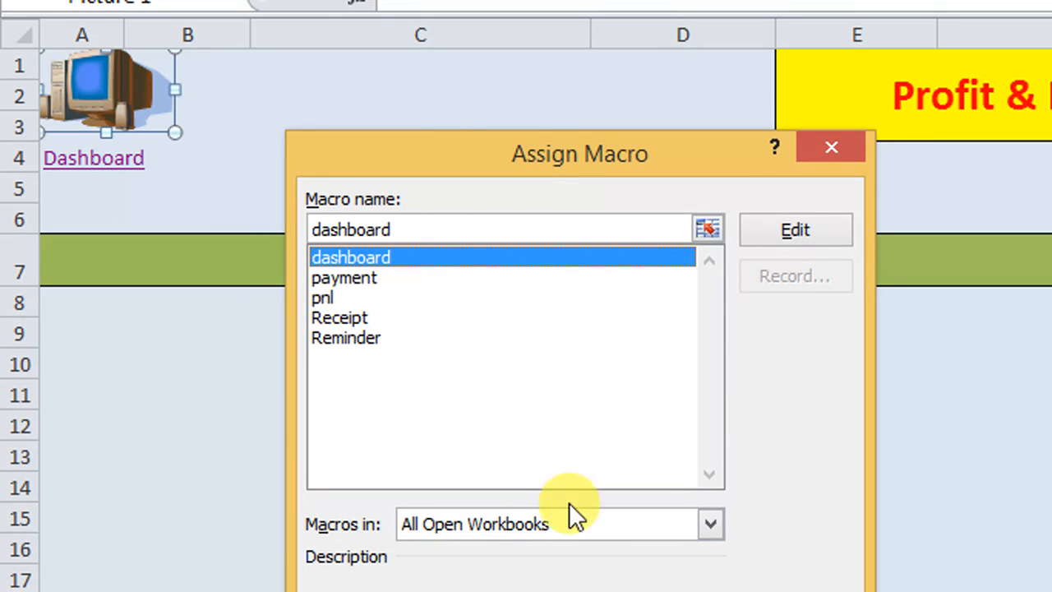
pyautogui.click(679, 419)
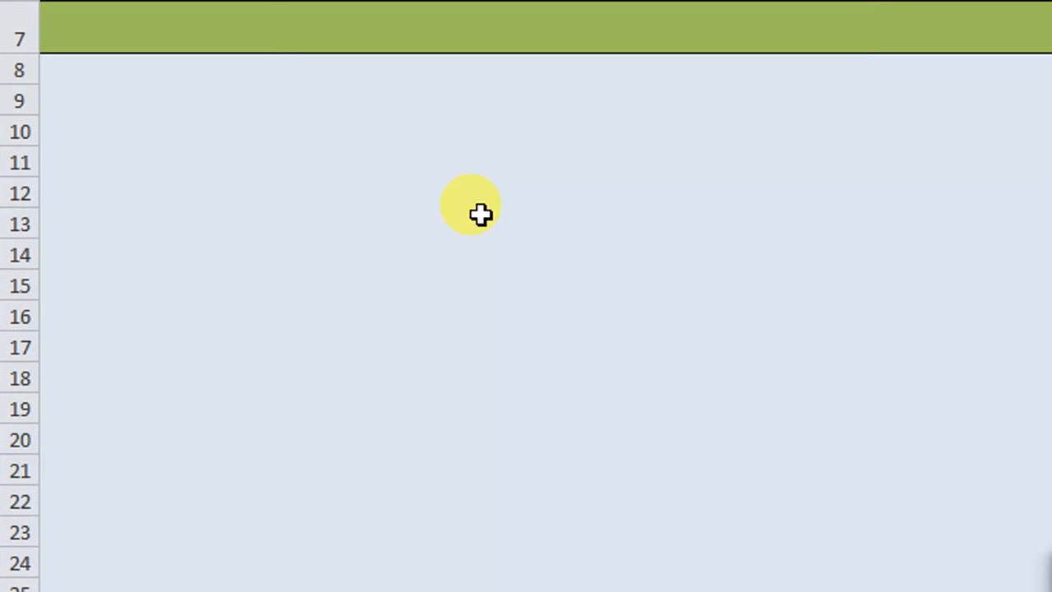
pyautogui.click(288, 86)
pyautogui.click(104, 60)
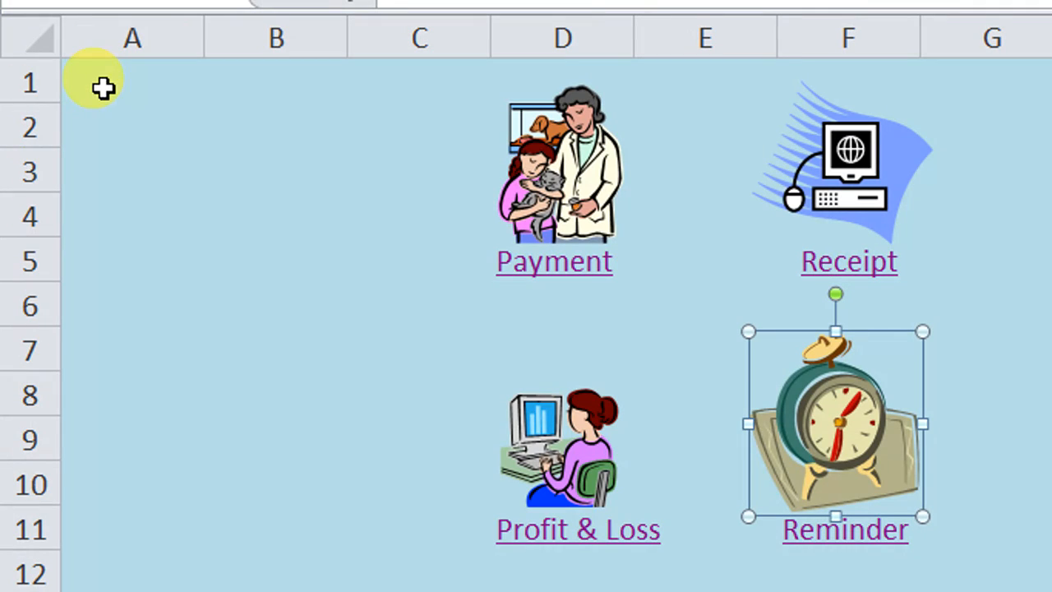
# Step: Deselect the alarm clock picture on the Dashboard and run its macro to open the Reminder sheet
pyautogui.rightClick(813, 444)
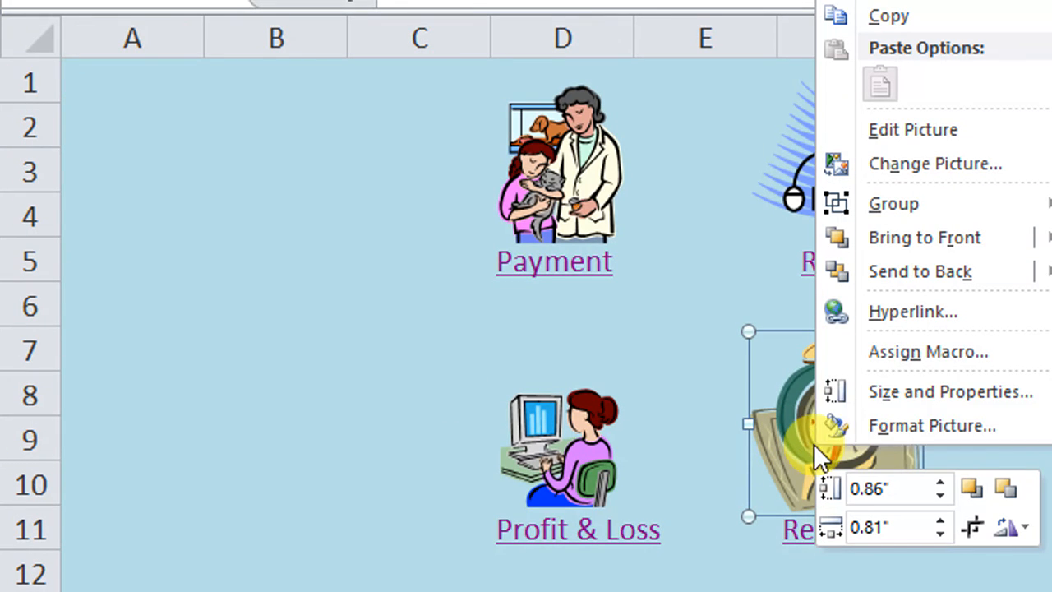
pyautogui.click(751, 570)
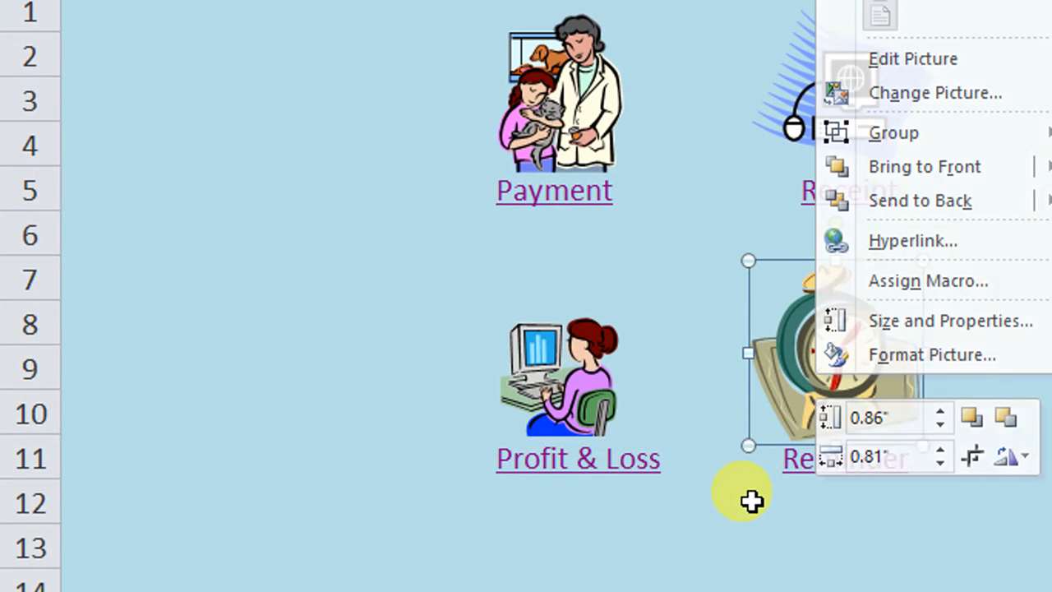
pyautogui.click(771, 361)
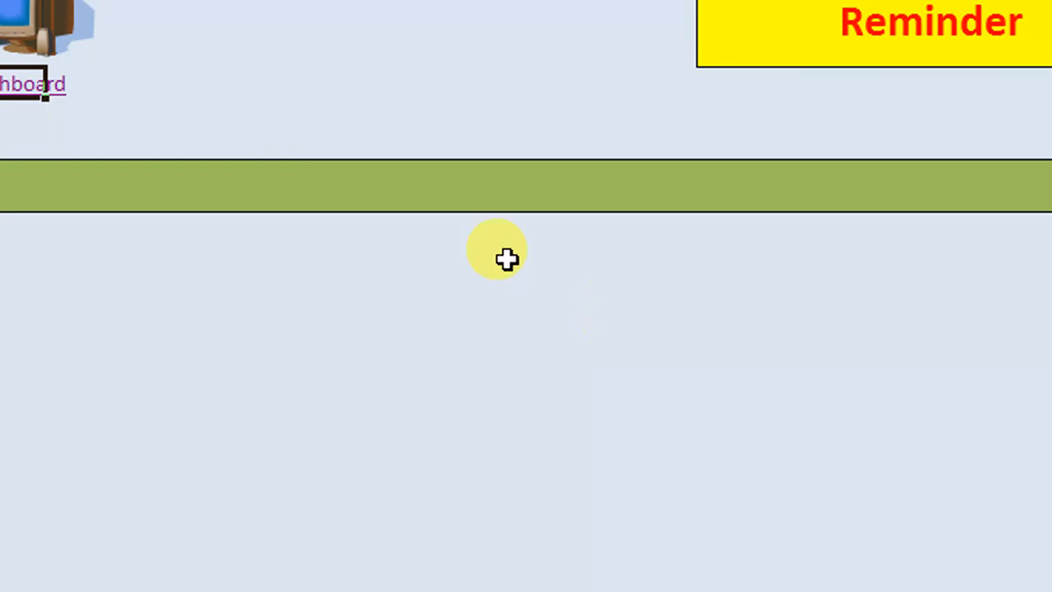
# Step: Assign the dashboard macro to the computer picture on the Reminder sheet and run it from the picture
pyautogui.click(106, 88)
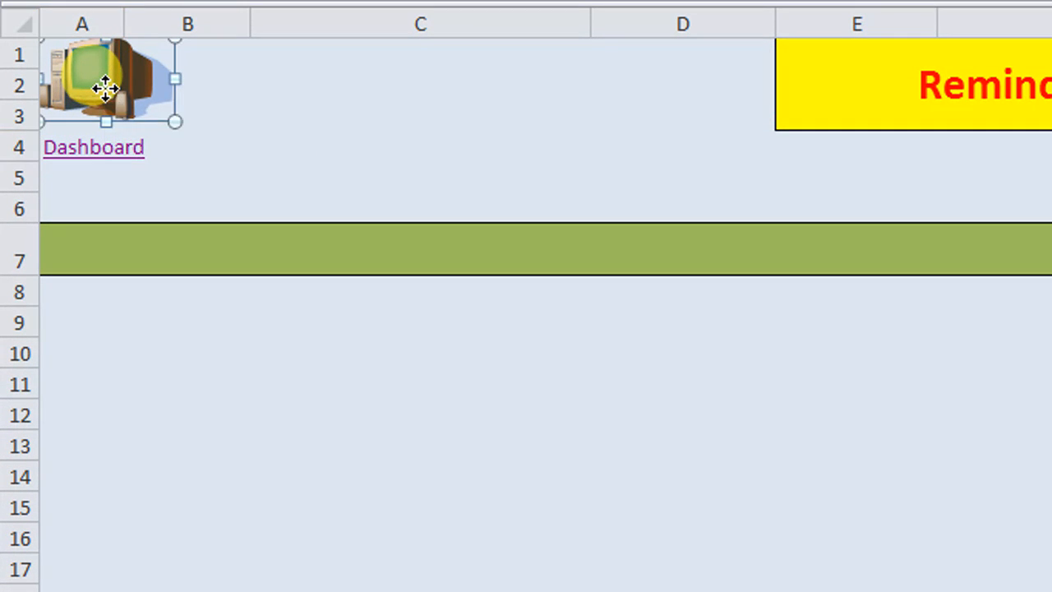
pyautogui.rightClick(105, 88)
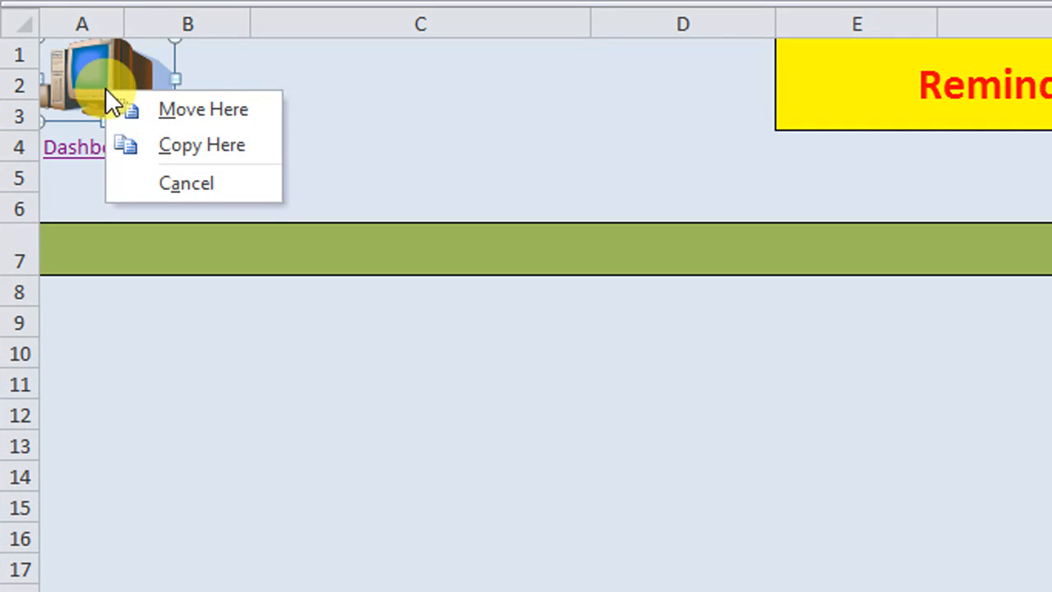
pyautogui.rightClick(94, 76)
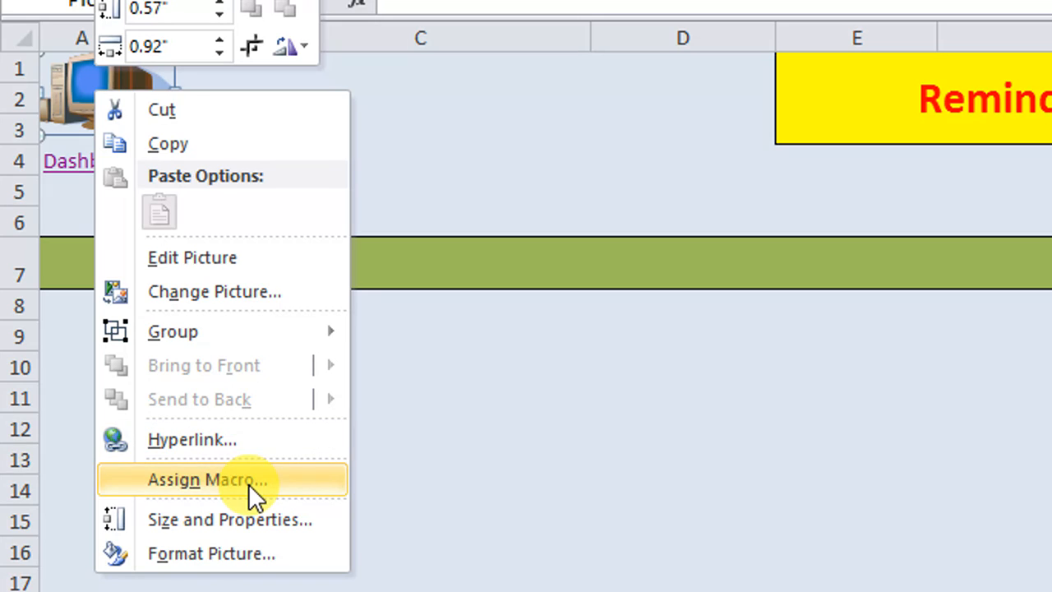
pyautogui.click(248, 480)
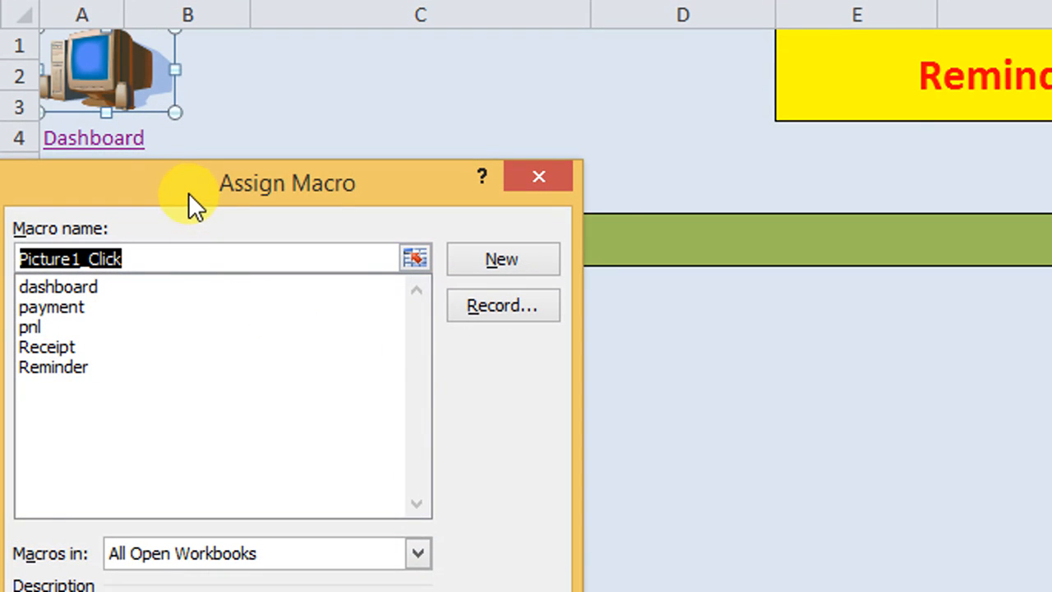
pyautogui.moveTo(188, 194); pyautogui.dragTo(391, 158)
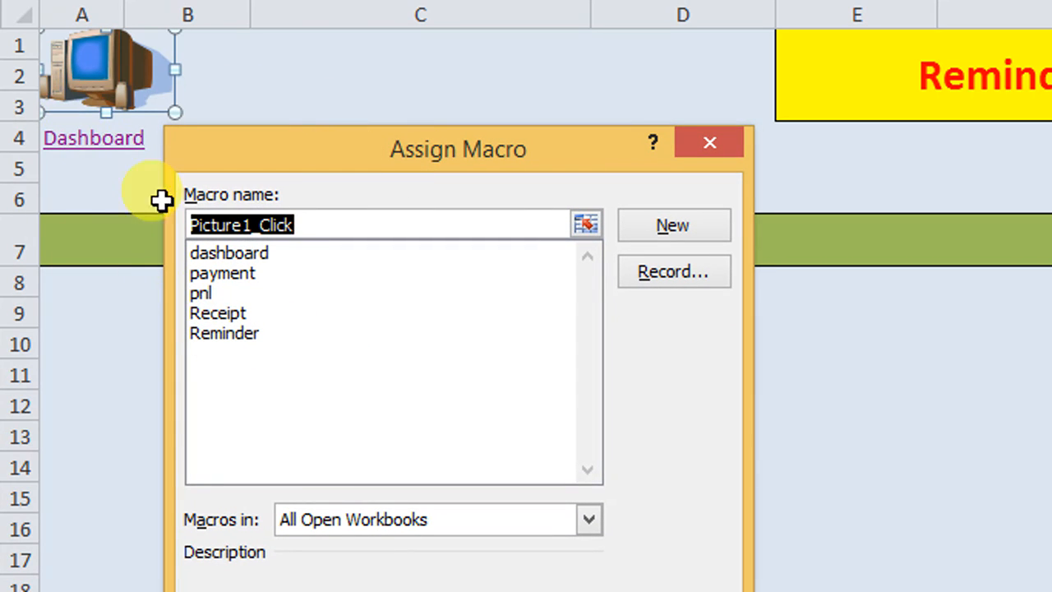
pyautogui.click(222, 255)
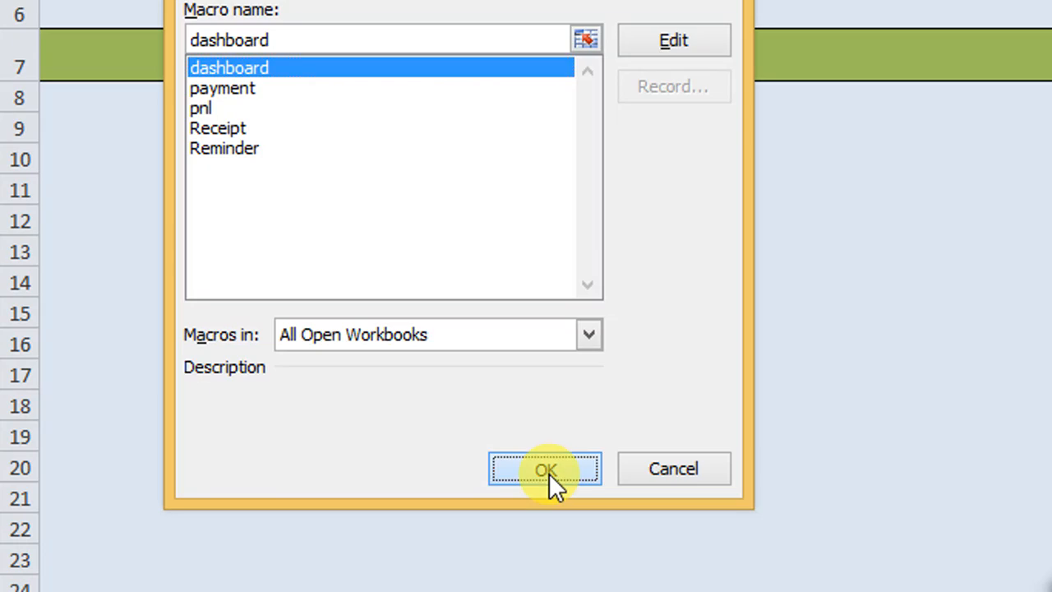
pyautogui.click(544, 470)
pyautogui.click(328, 90)
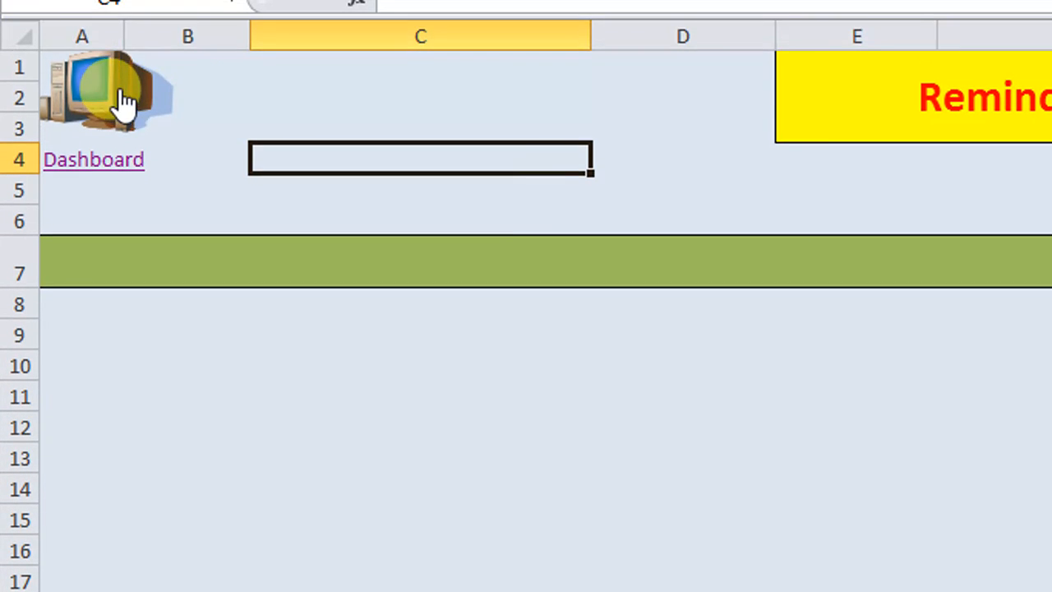
pyautogui.click(94, 47)
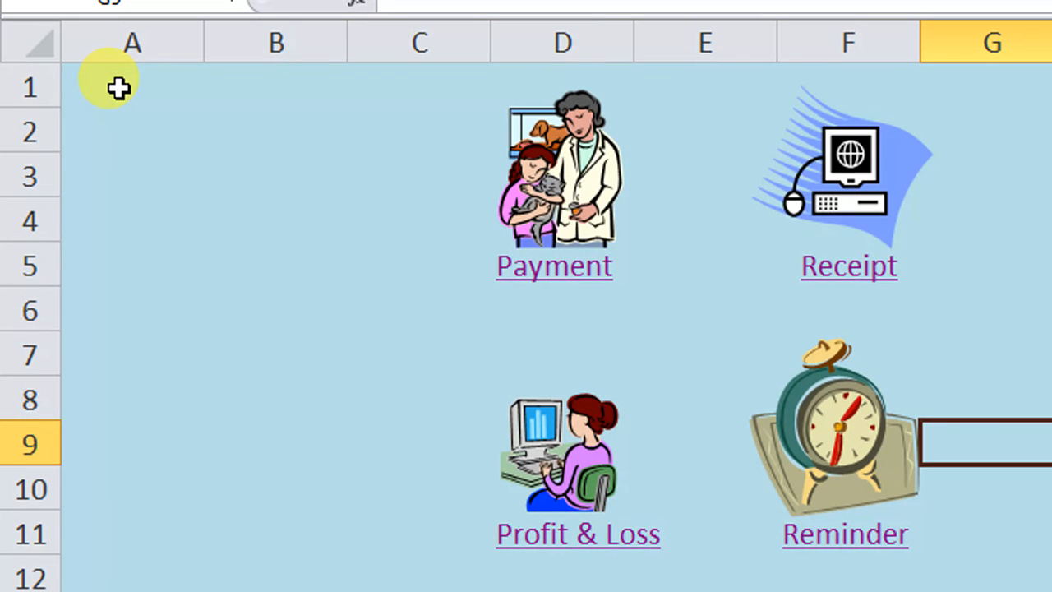
# Step: Test the picture macros from the Dashboard to the Payment, Receipt, Profit & Loss and Reminder sheets, returning to the Dashboard each time
pyautogui.click(548, 203)
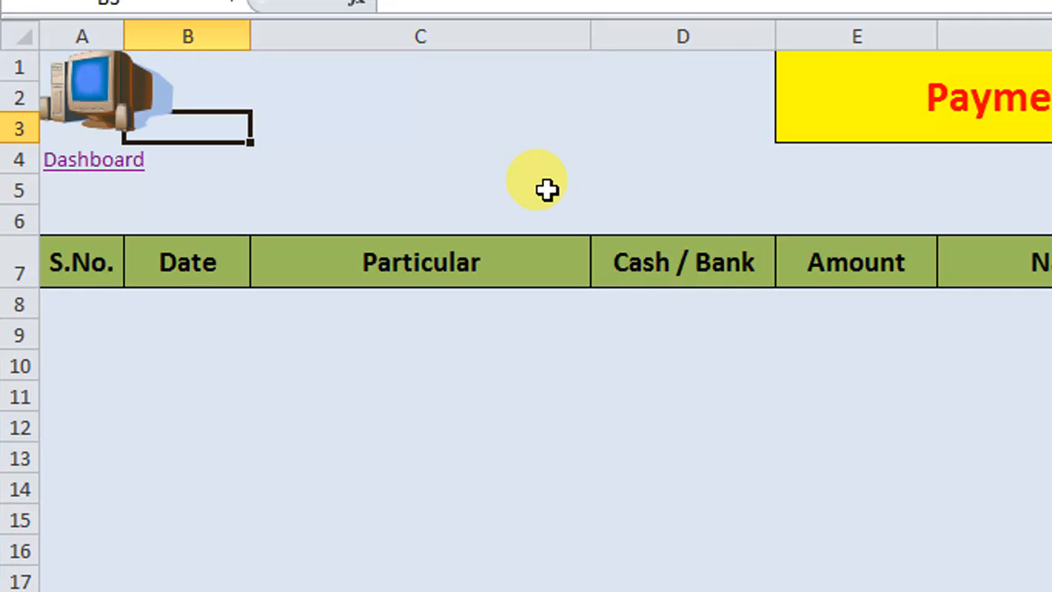
pyautogui.click(97, 105)
pyautogui.click(826, 205)
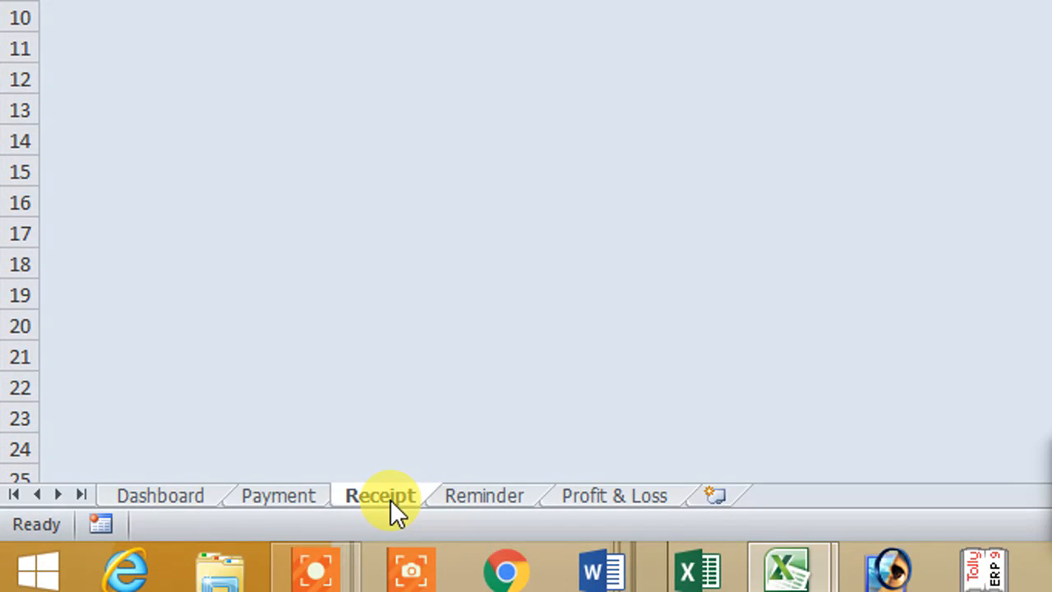
pyautogui.click(106, 101)
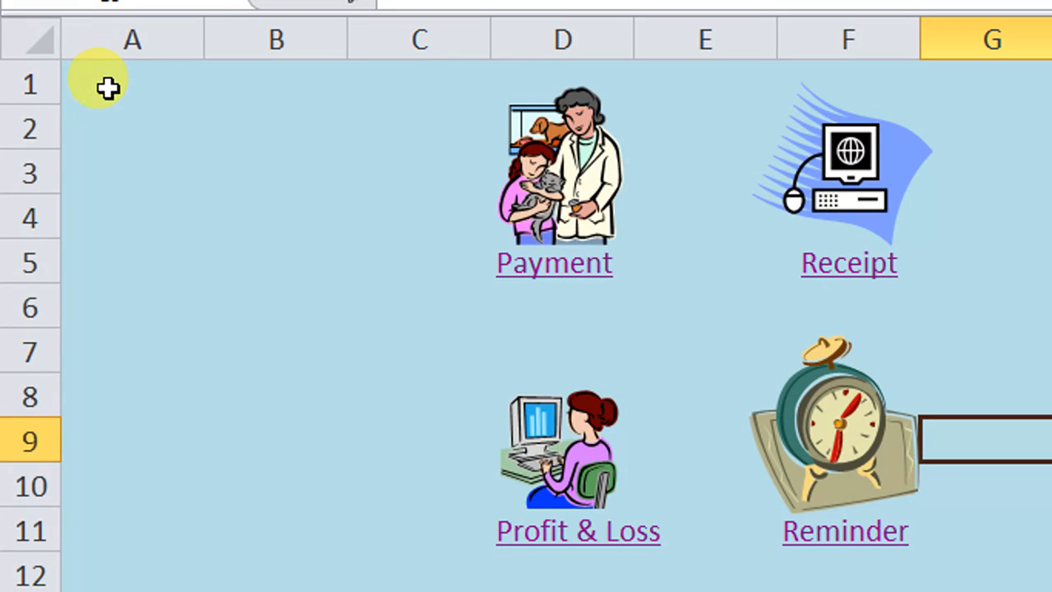
pyautogui.click(559, 460)
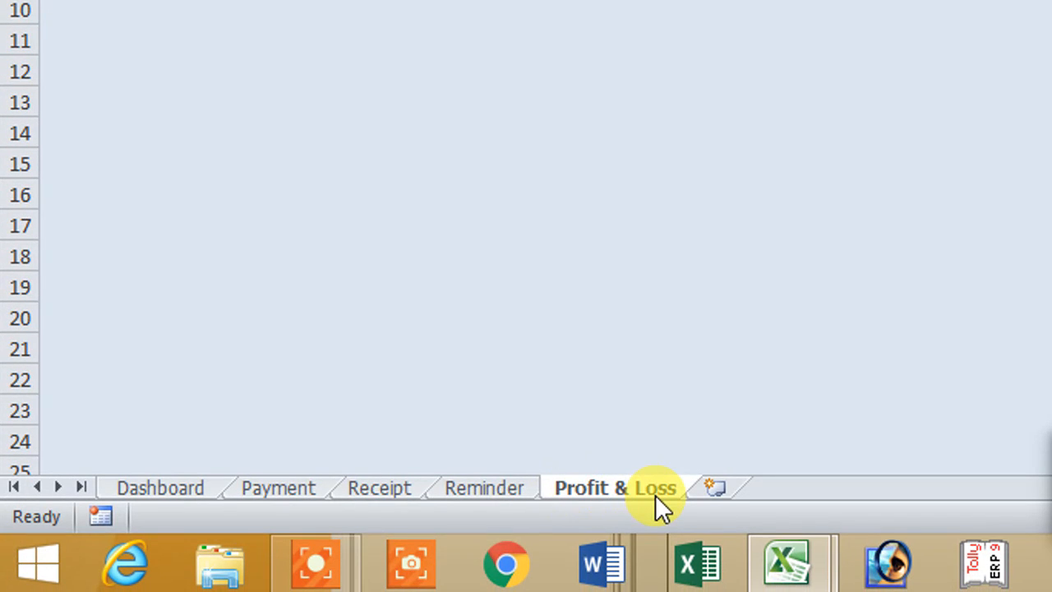
pyautogui.click(122, 98)
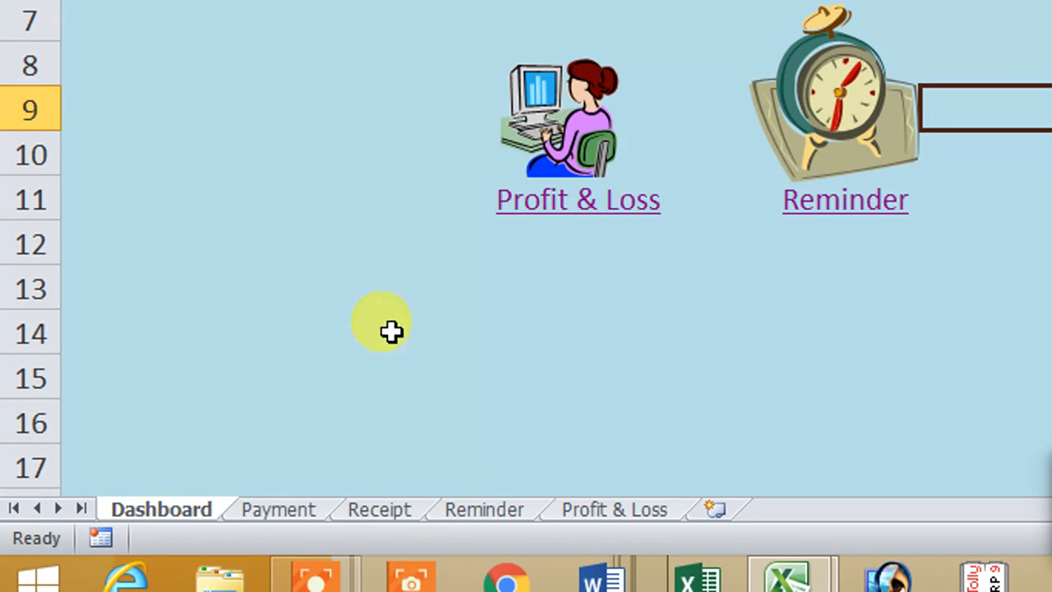
pyautogui.click(833, 129)
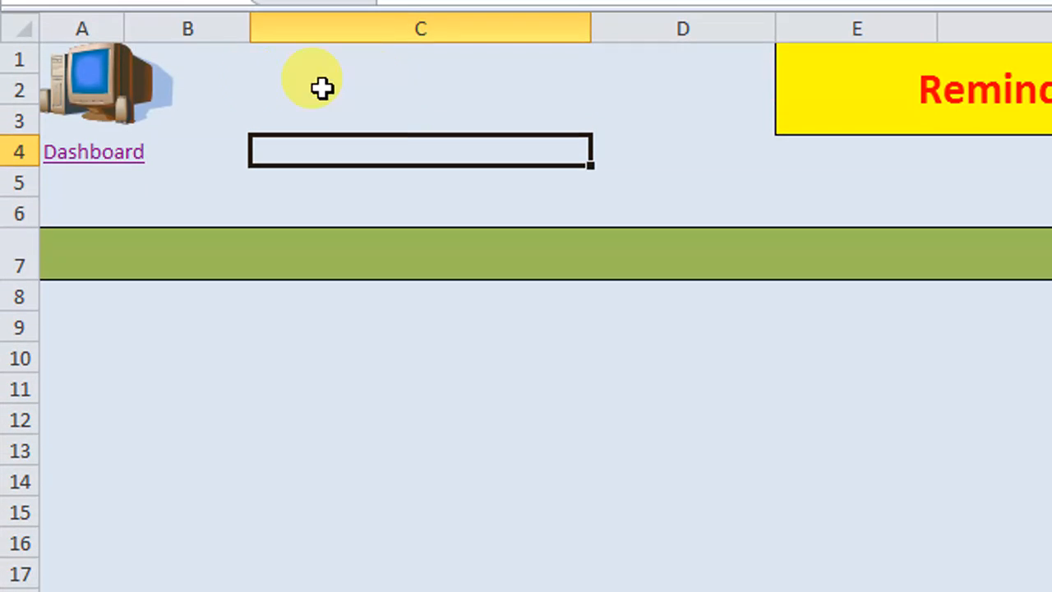
pyautogui.click(113, 98)
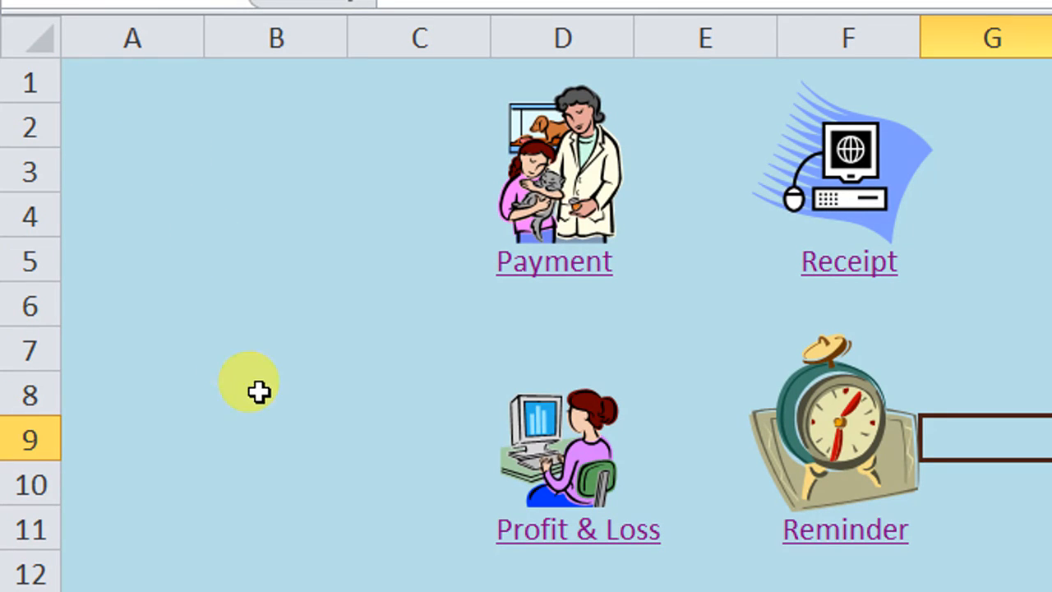
# Step: Test the Payment and Receipt text hyperlinks on the Dashboard, returning each time through the sheet's Dashboard link
pyautogui.click(559, 265)
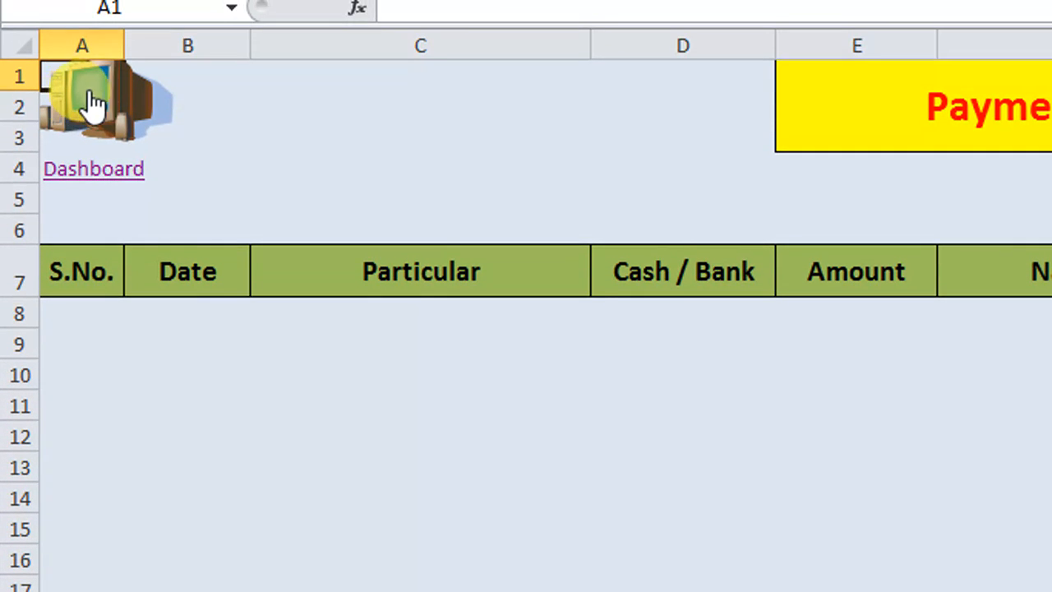
pyautogui.click(94, 174)
pyautogui.click(846, 284)
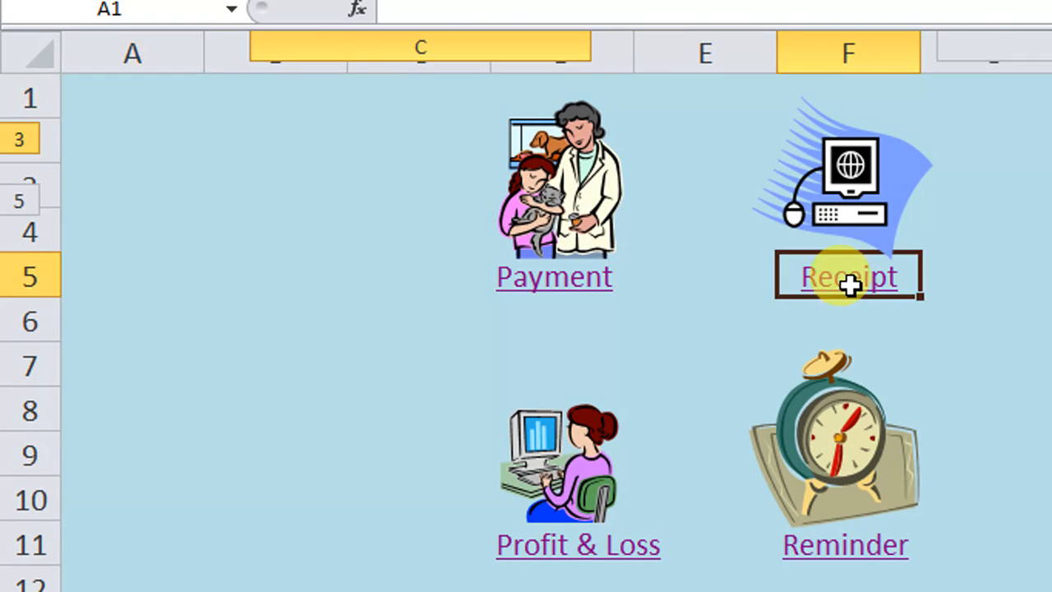
pyautogui.click(108, 174)
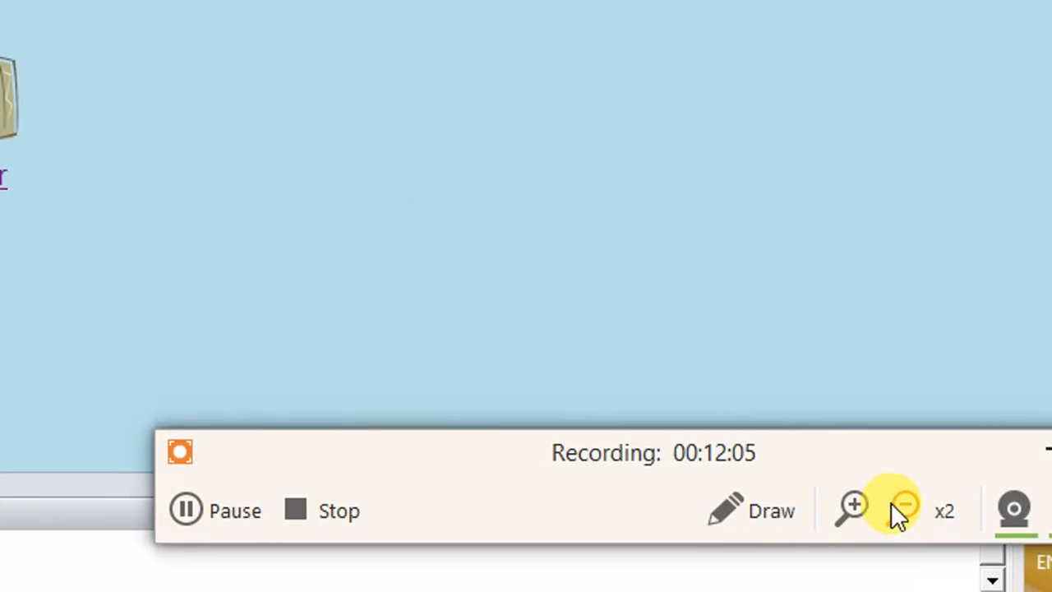
pyautogui.click(895, 504)
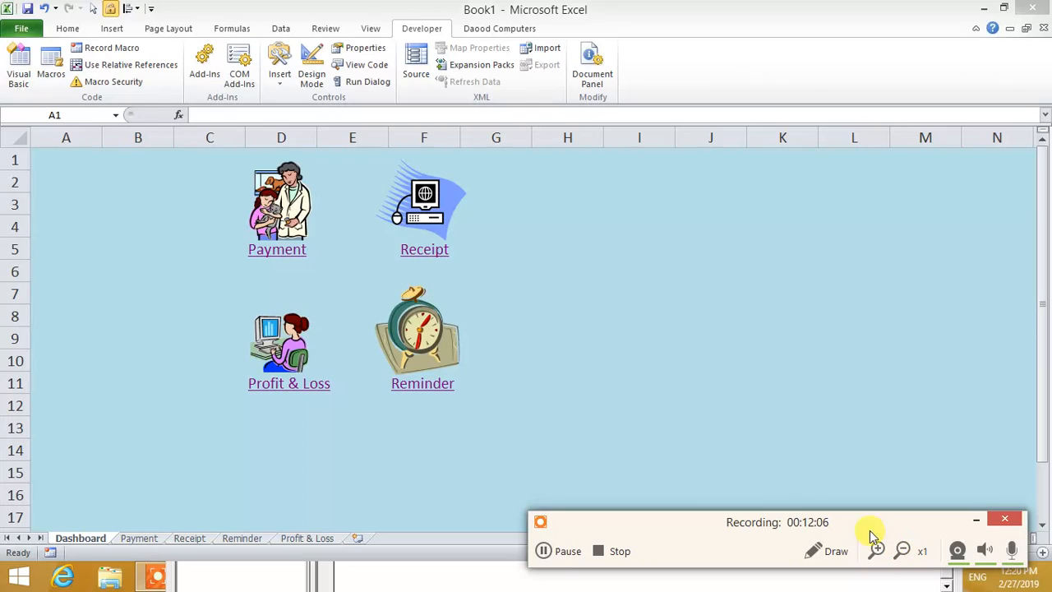